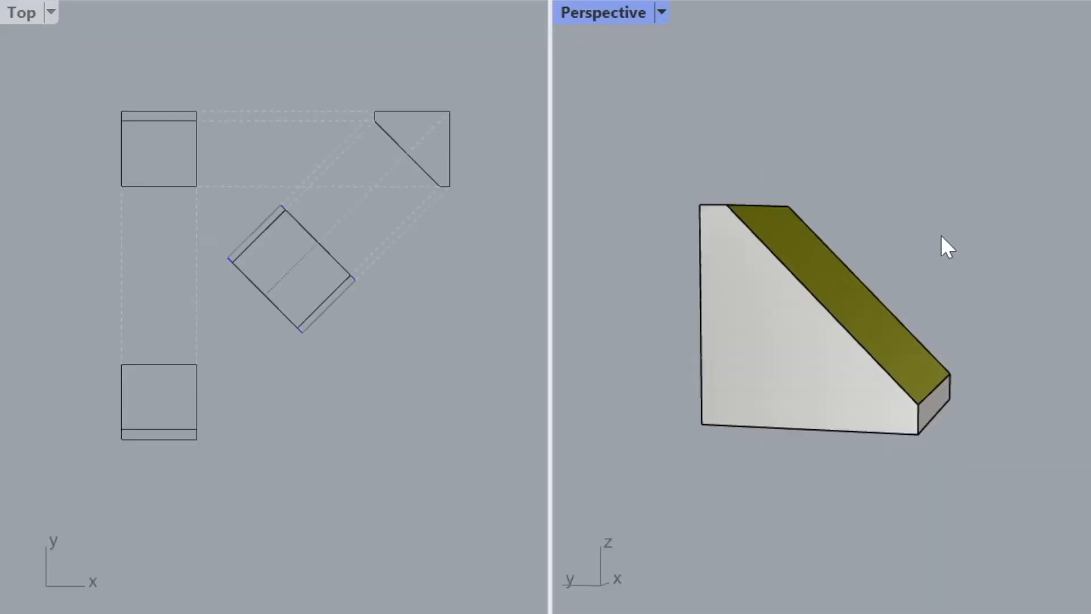
Step: Examine the wedge's yellow sloped face in the 3D view and compare it with the auxiliary view in the 2D drawing
right_click_drag(670, 294, 558, 290)
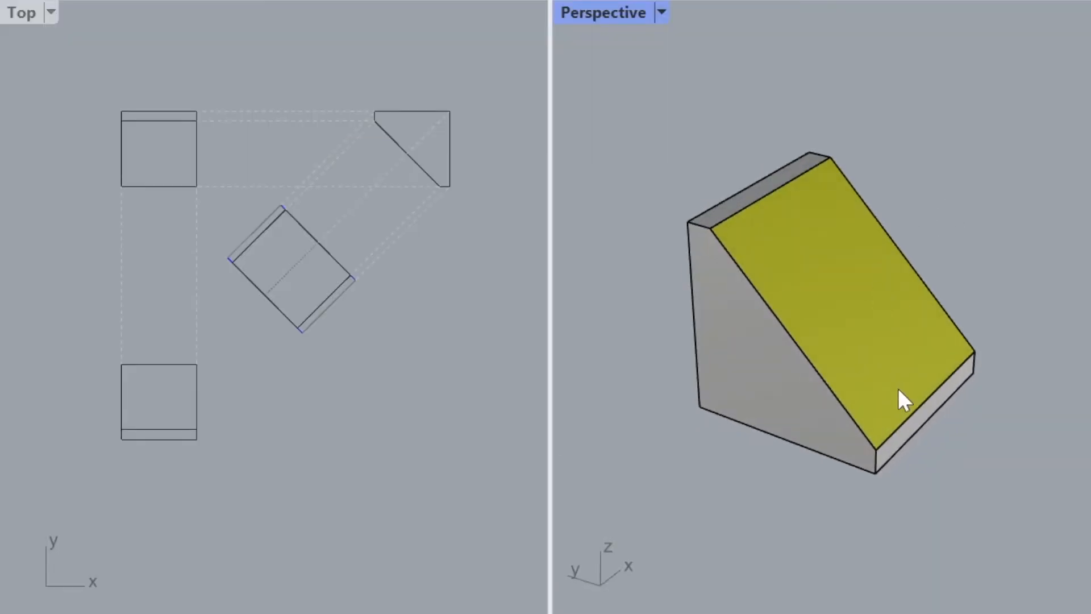
right_click_drag(859, 334, 870, 235)
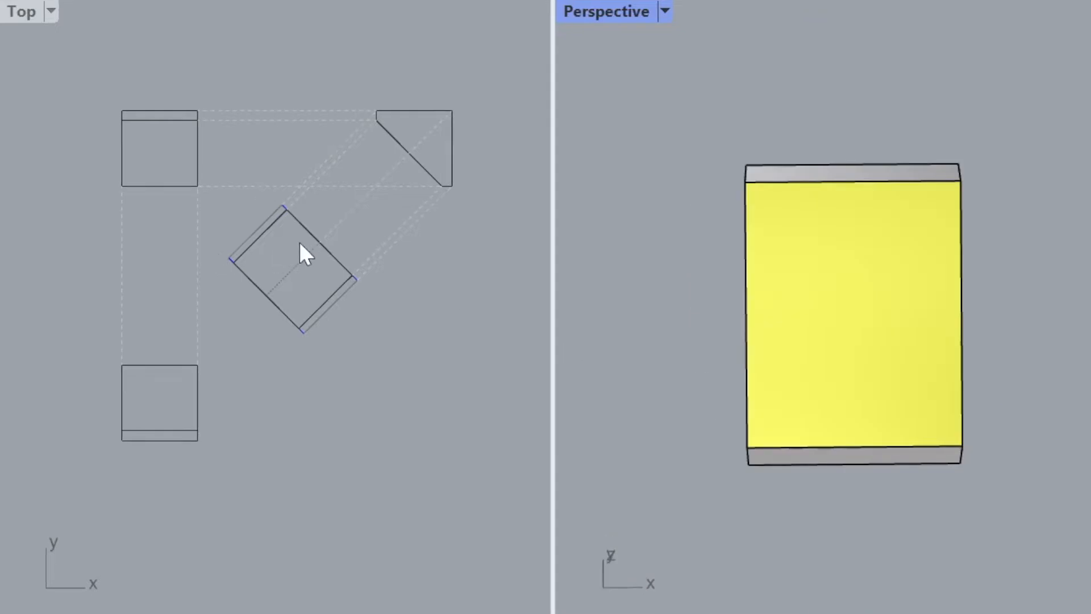
scroll(263, 233, "up", 4)
mouse_move(258, 248)
right_mouse_down()
mouse_move(231, 230)
mouse_move(277, 246)
right_mouse_up()
scroll(239, 234, "down", 2)
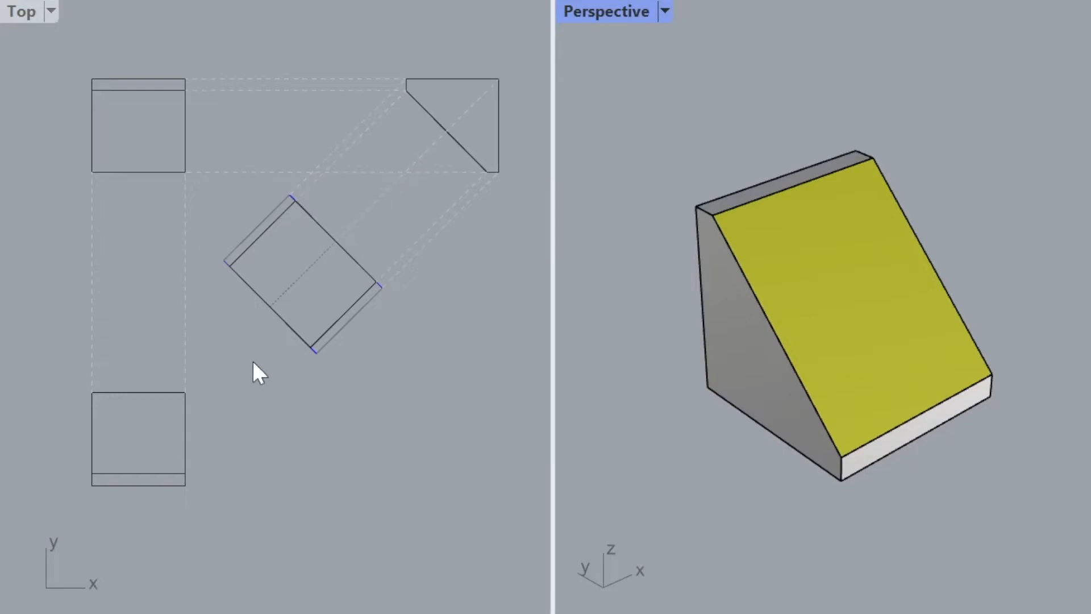
right_click_drag(769, 246, 654, 250)
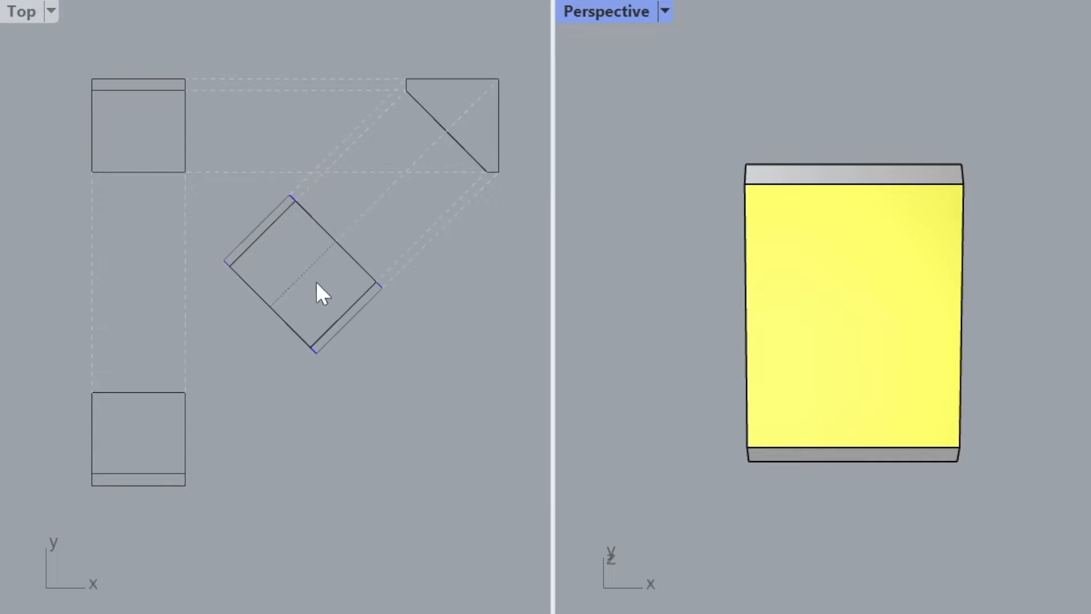
right_click_drag(710, 273, 888, 250)
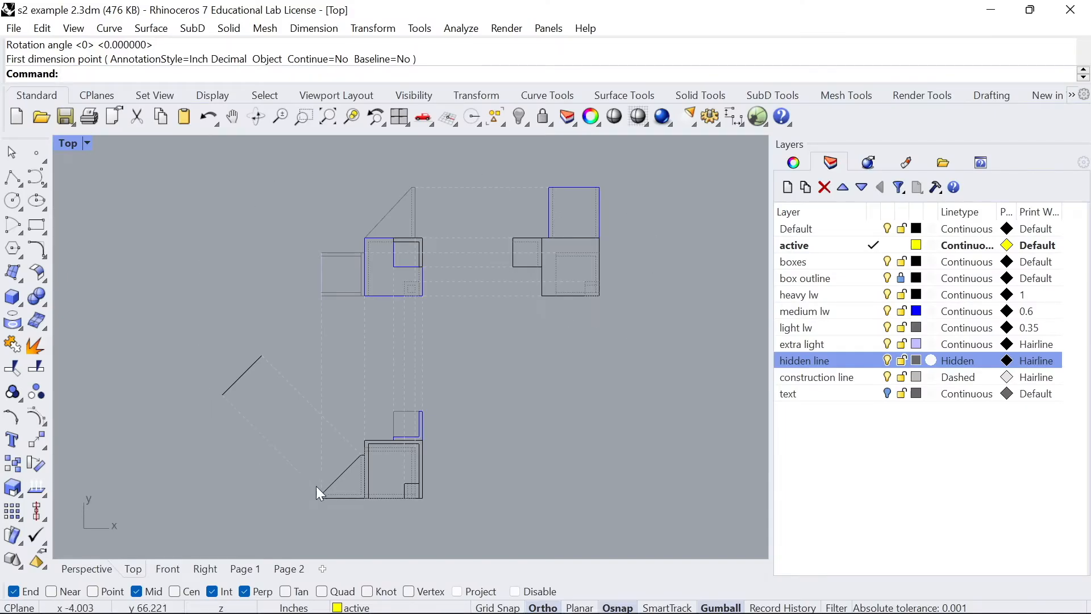
Step: Examine the wedge's sloped edge in the lower elevation and the parallel line projected from it
scroll(326, 489, "up", 4)
right_click_drag(342, 501, 347, 470)
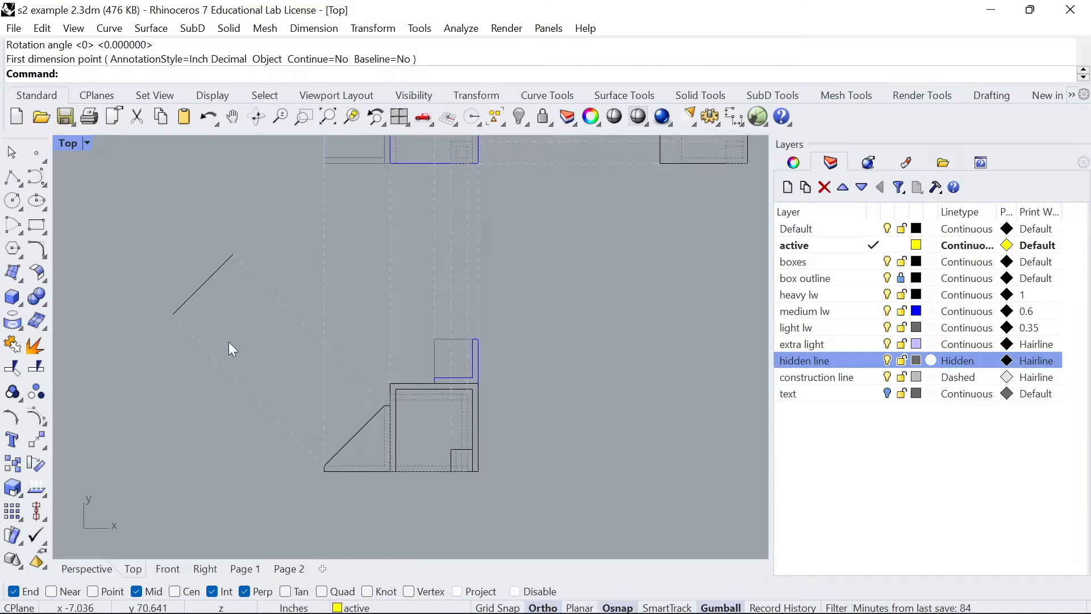
scroll(361, 437, "up", 1)
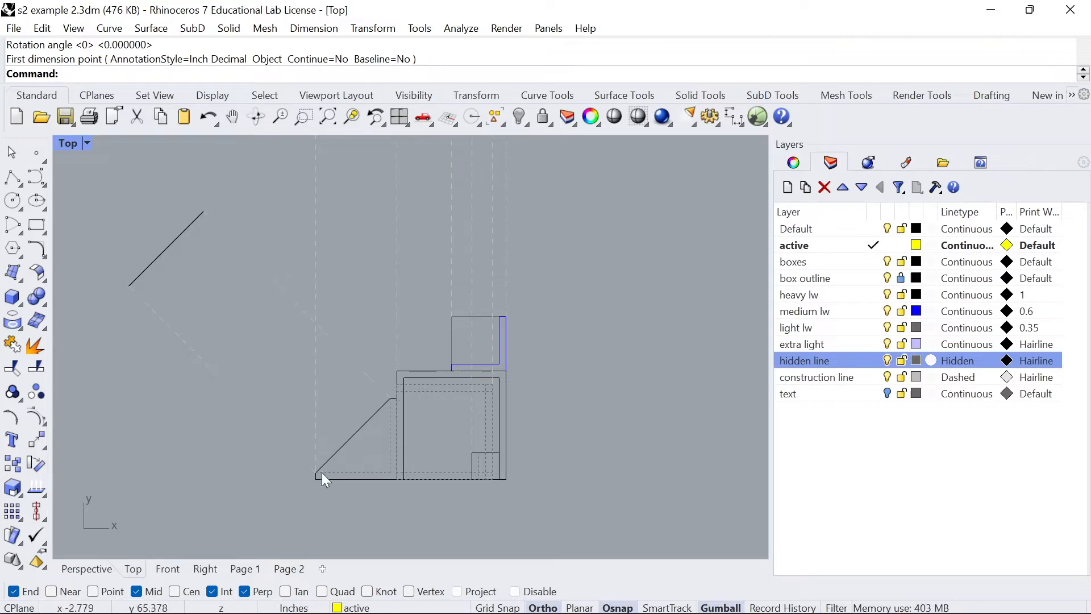
left_click(352, 437)
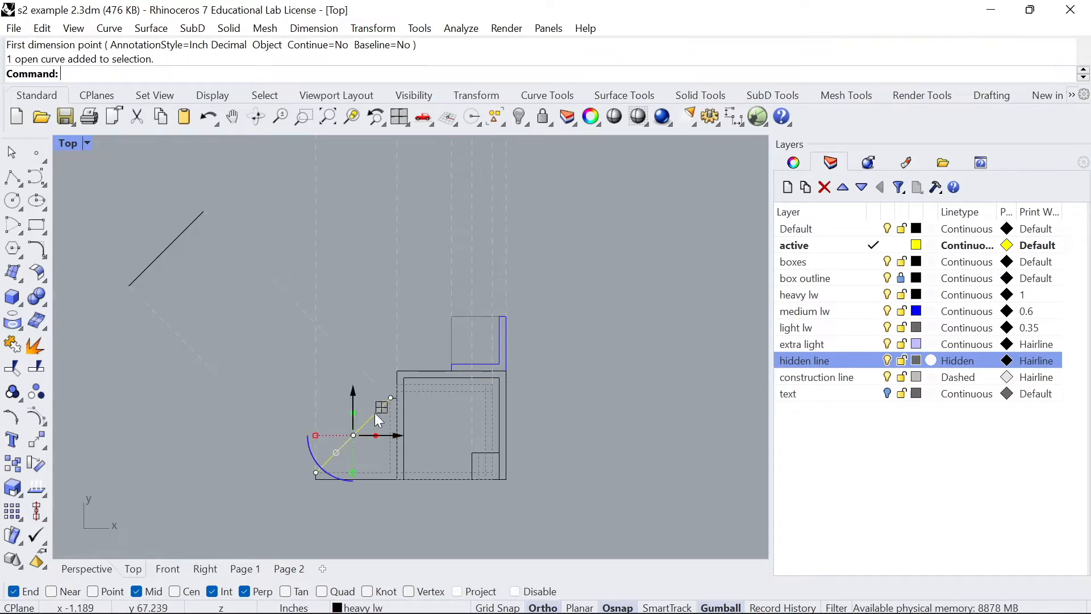
left_click(250, 406)
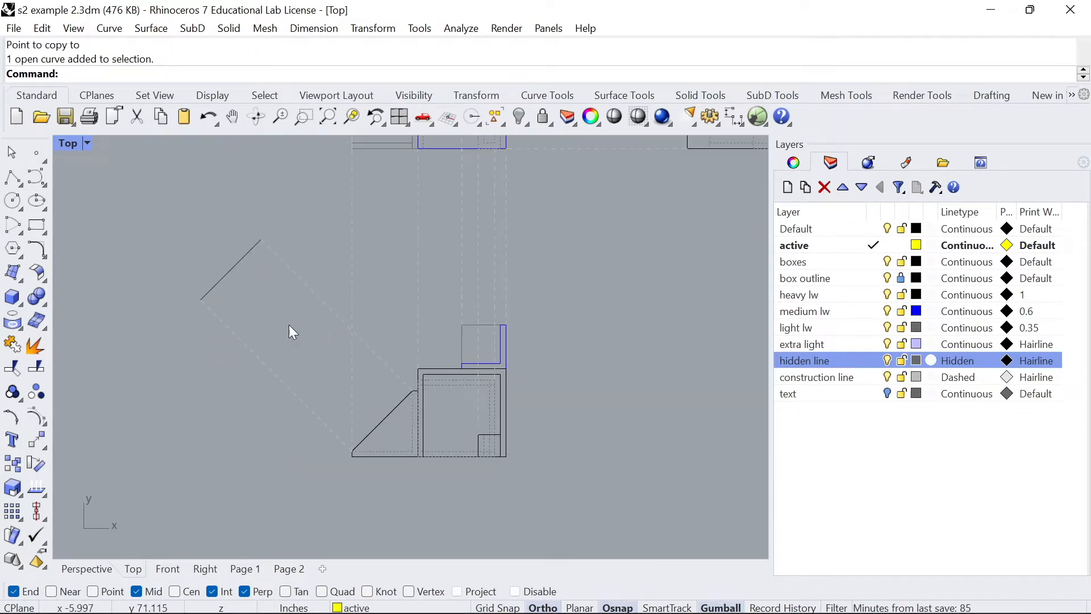
scroll(290, 325, "up", 1)
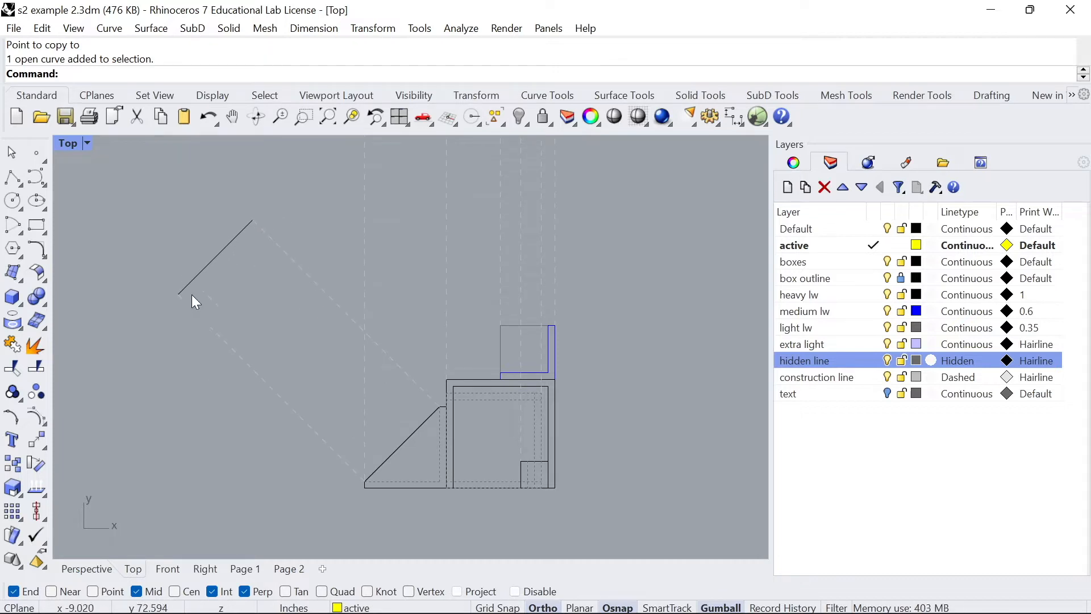
Step: Delete the dashed projection lines between the wedge's sloped edge and the separate parallel line
left_click(403, 438)
left_click_drag(293, 356, 220, 244)
left_click(219, 244, "ctrl")
key("Delete")
Step: Offset the wedge's sloped edge in the lower elevation outward by 3.5 inches, toward the separate parallel line
left_click(407, 436)
type("offset")
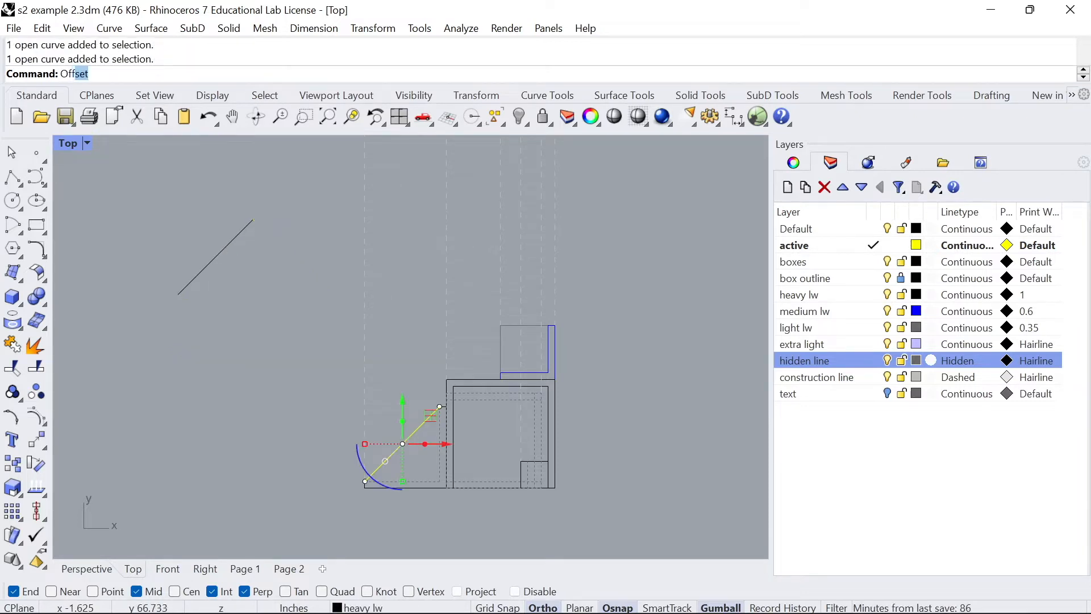
key("Return")
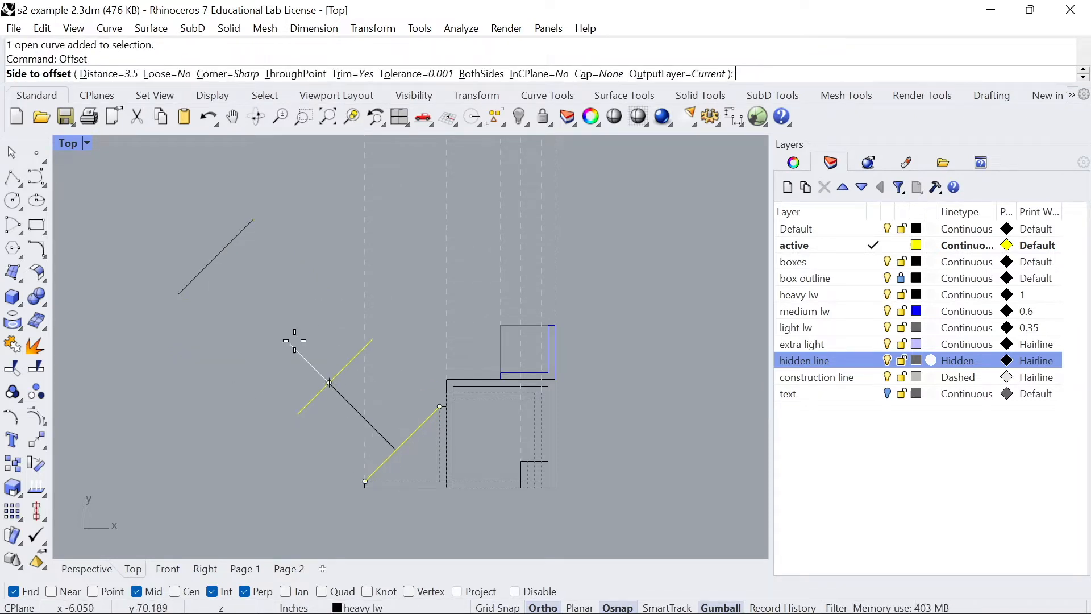
left_click(293, 364)
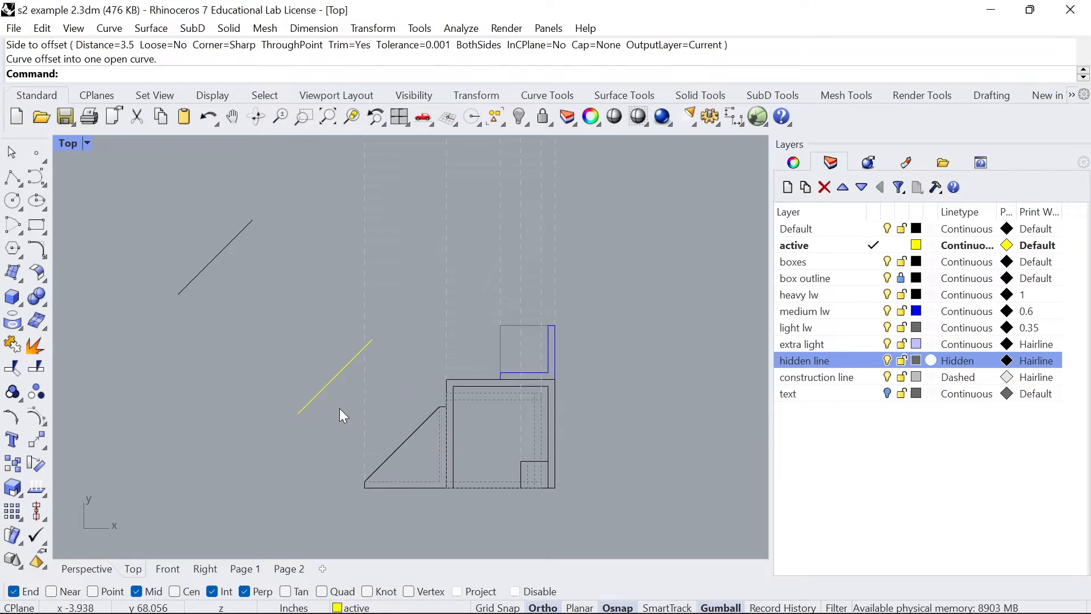
Step: Draw two lines connecting the ends of the offset line to the matching ends of the wedge's sloped edge
type("Copy")
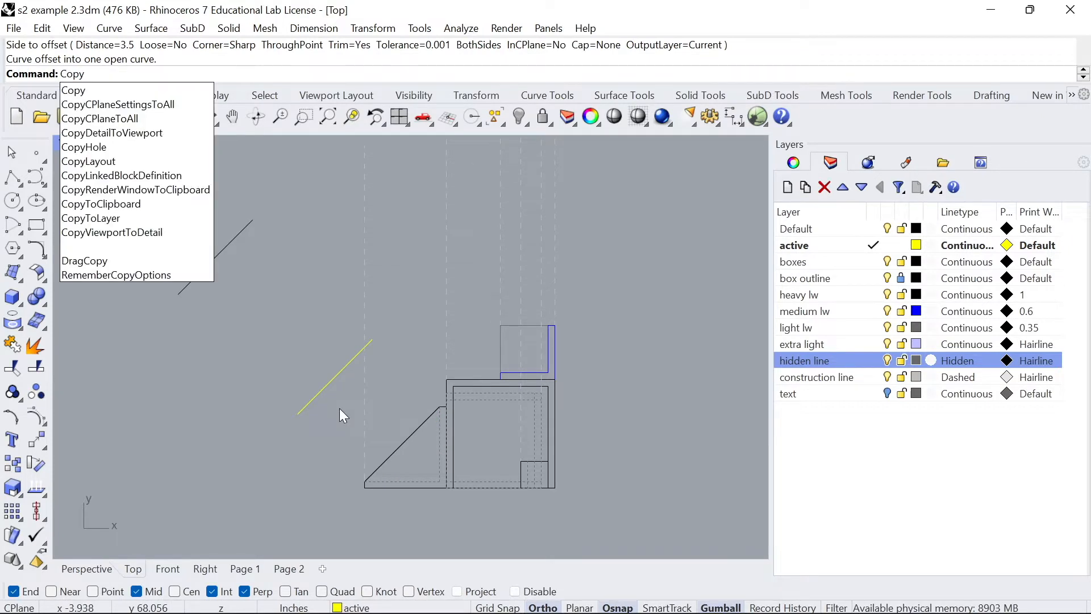
key("Escape")
type("line")
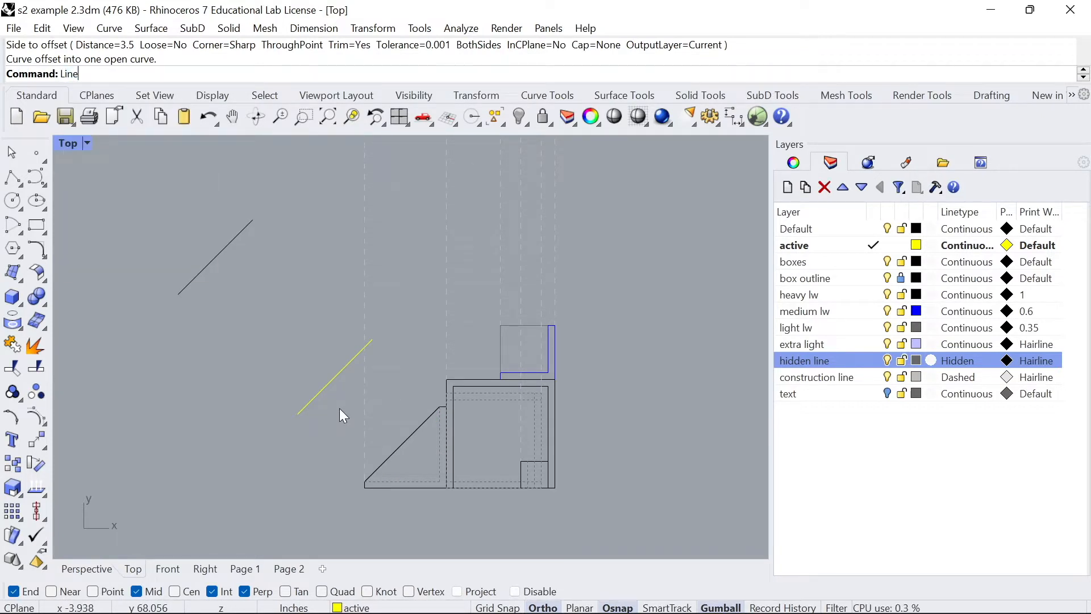
key("Return")
left_click(373, 339)
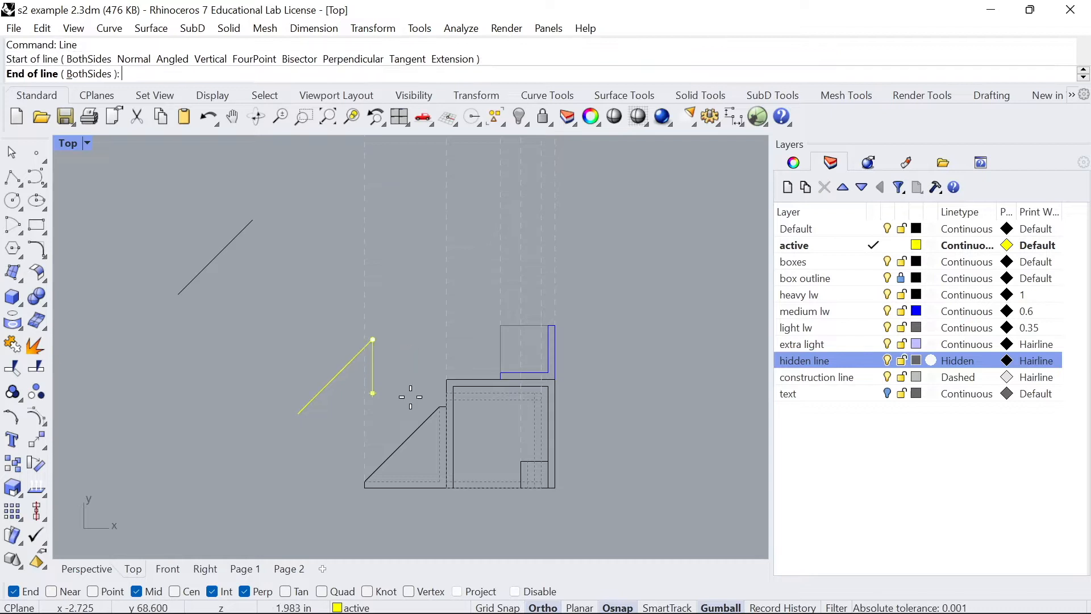
left_click(440, 407)
key("Return")
left_click(291, 414)
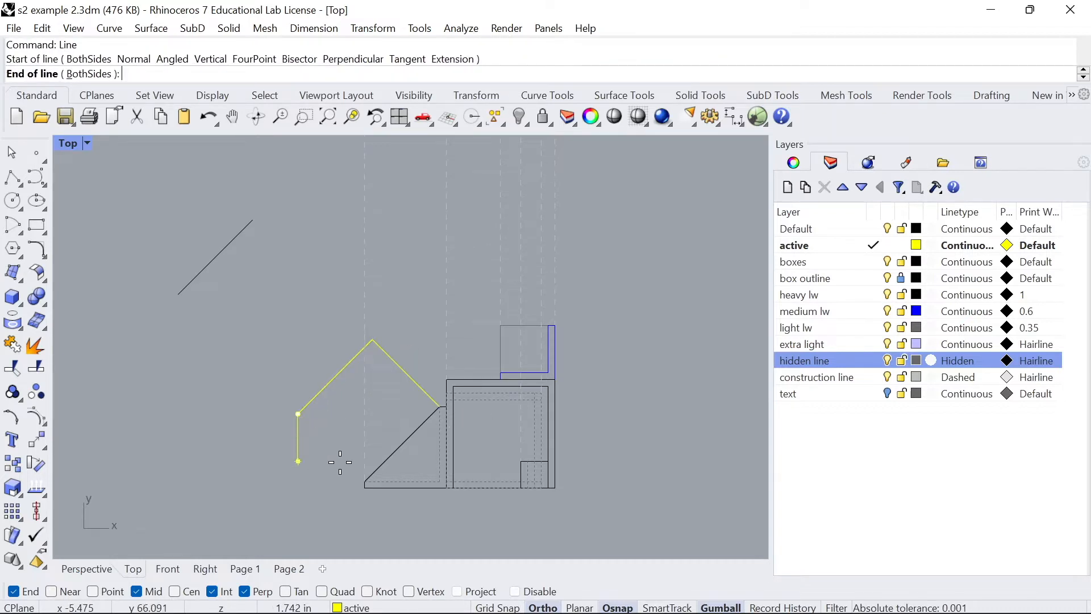
left_click(366, 481)
Step: Move the two perpendicular connecting lines to the "construction line" layer
left_click(327, 441)
left_click(402, 368, "shift")
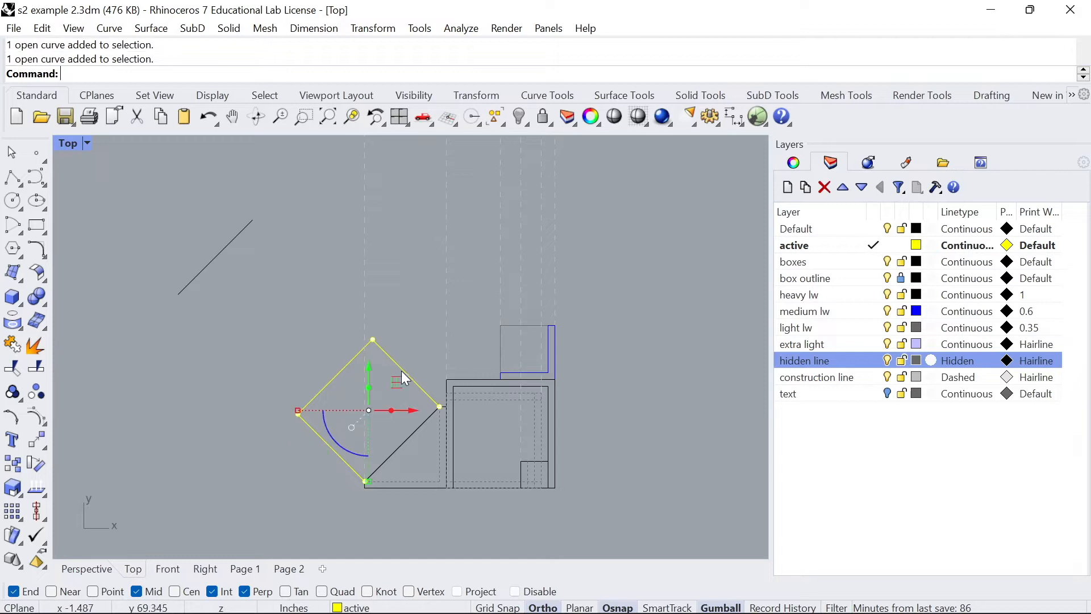
right_click(795, 377)
left_click(847, 532)
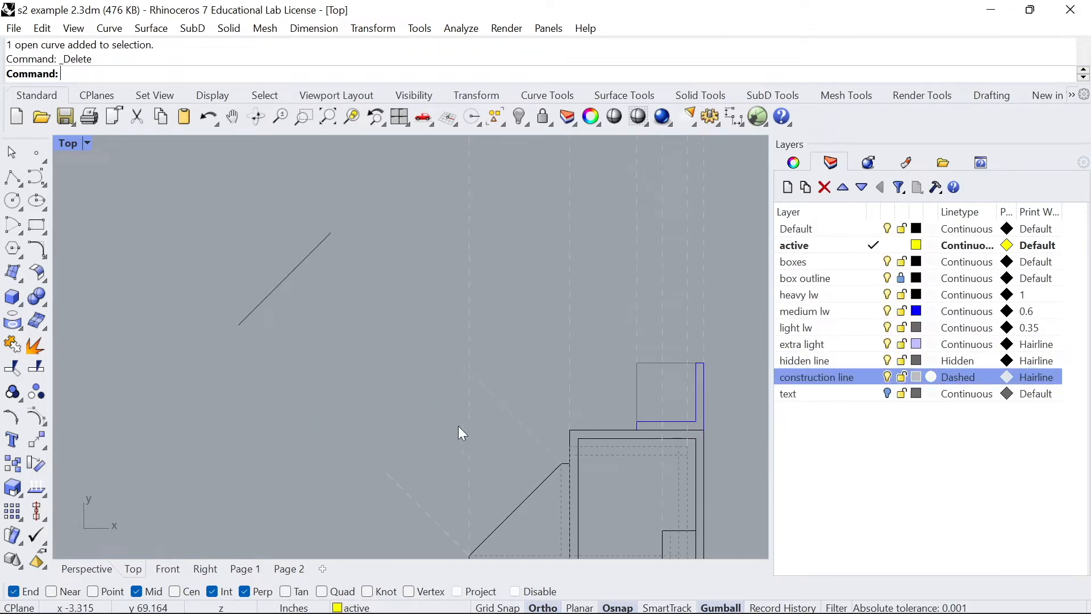
Step: Extend both dashed construction lines to the separate parallel line, using that line as the boundary
left_click(284, 278)
type("Exte")
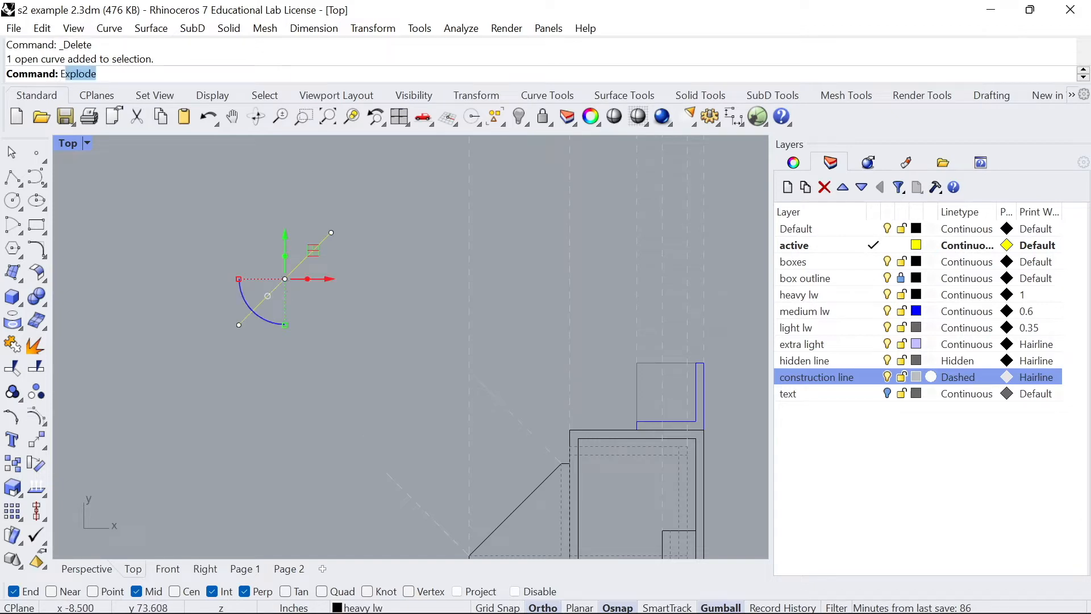
type("nd")
key("Return")
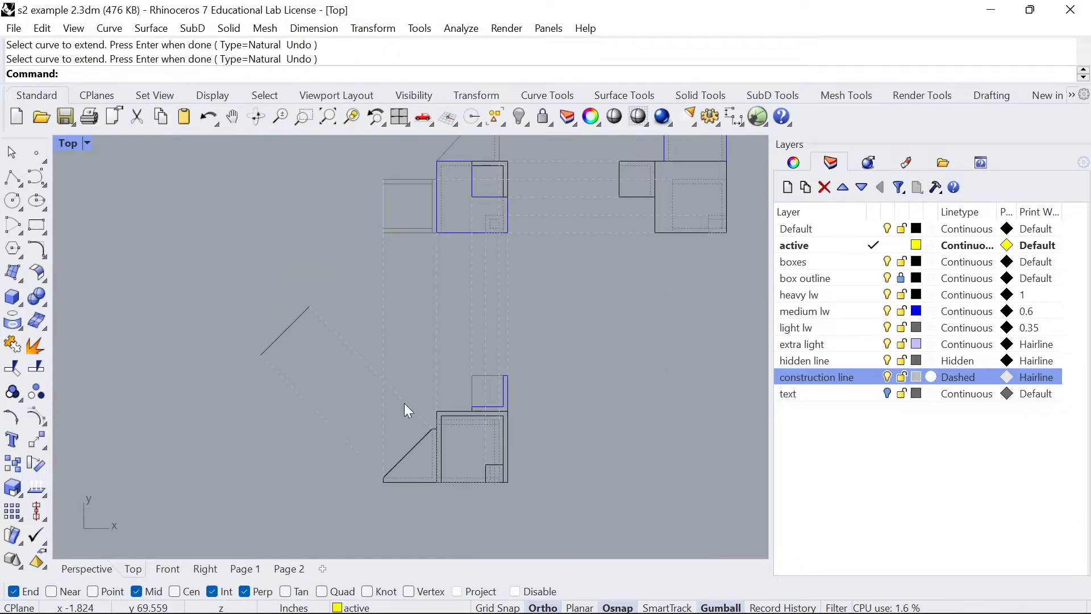
Step: Offset the projected parallel line 3 inches outward, away from the wedge
scroll(369, 380, "up", 2)
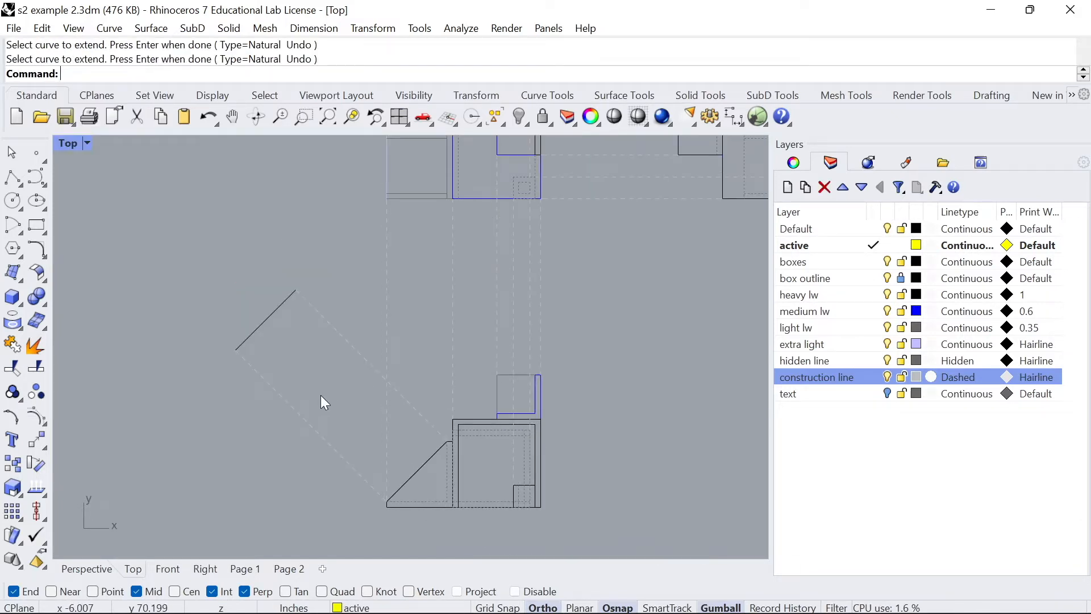
right_click_drag(287, 350, 341, 381)
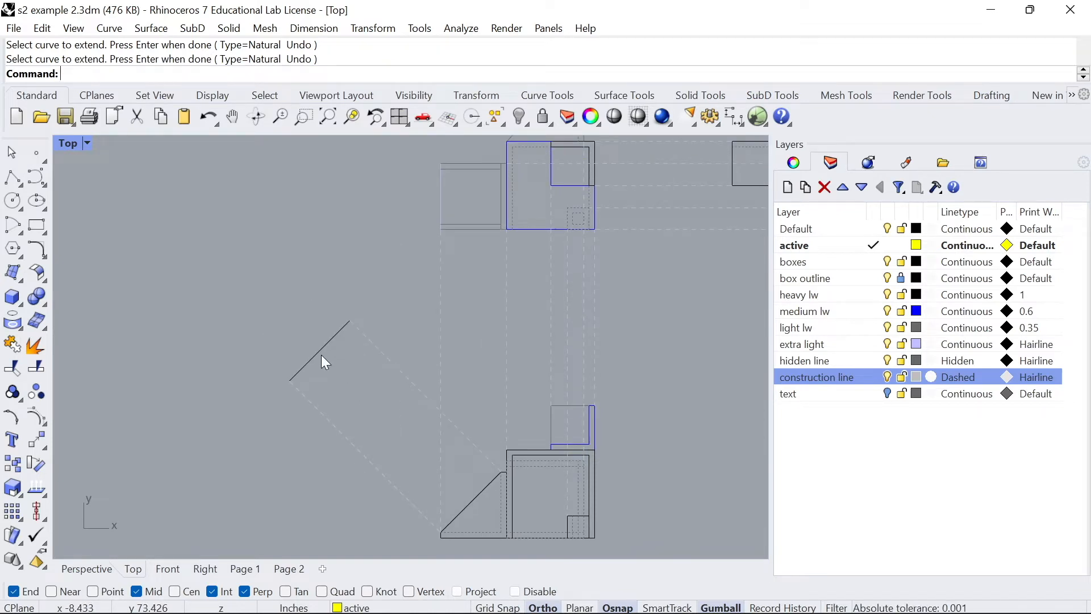
right_click_drag(427, 274, 417, 360)
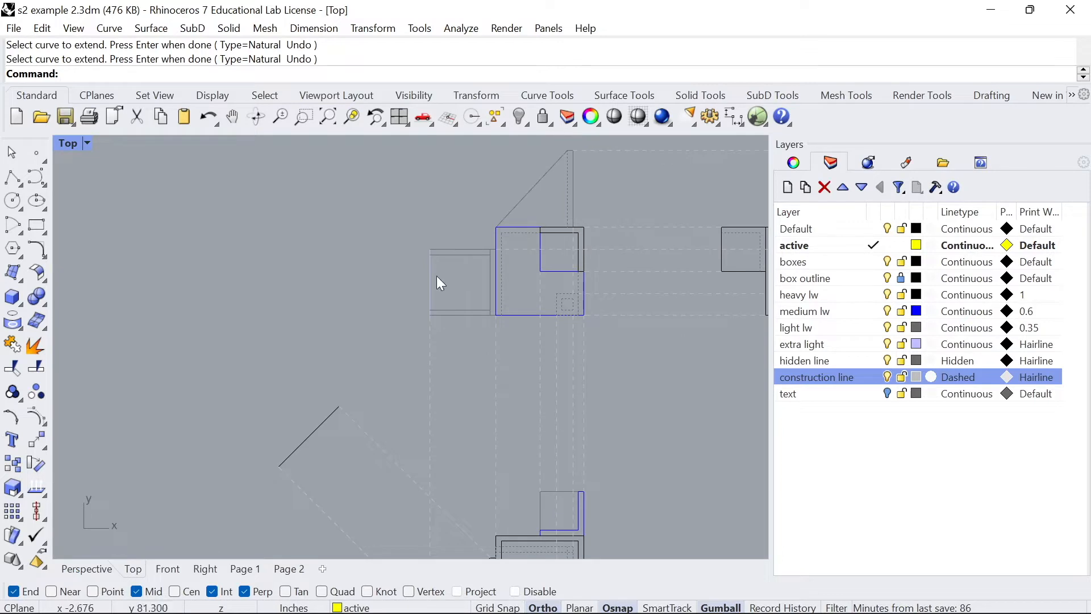
right_click_drag(316, 432, 366, 356)
left_click(363, 362)
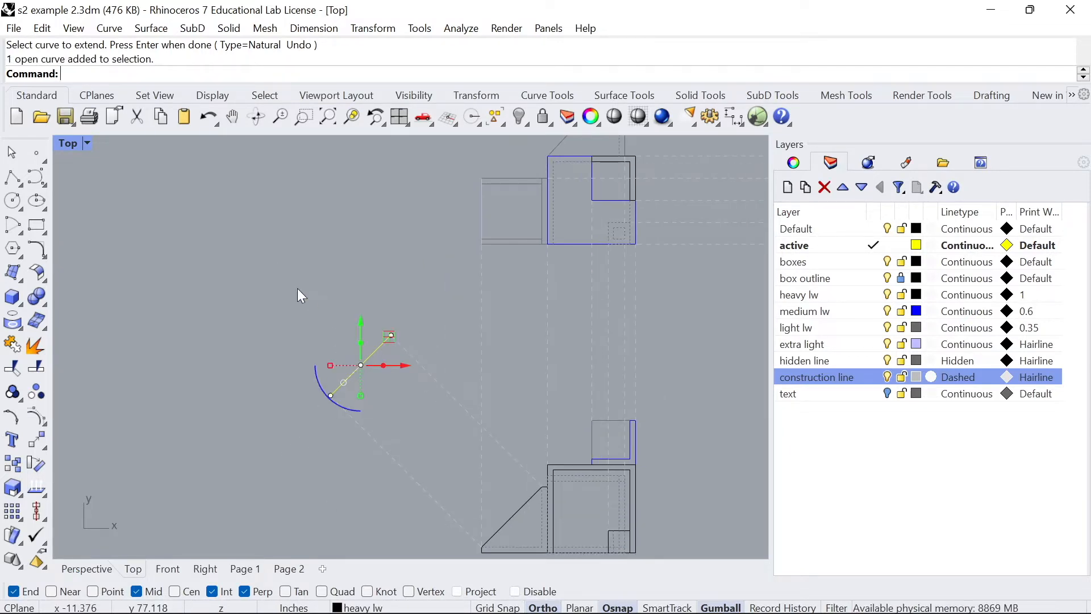
type("Off")
key("Return")
type("3\"")
key("Return")
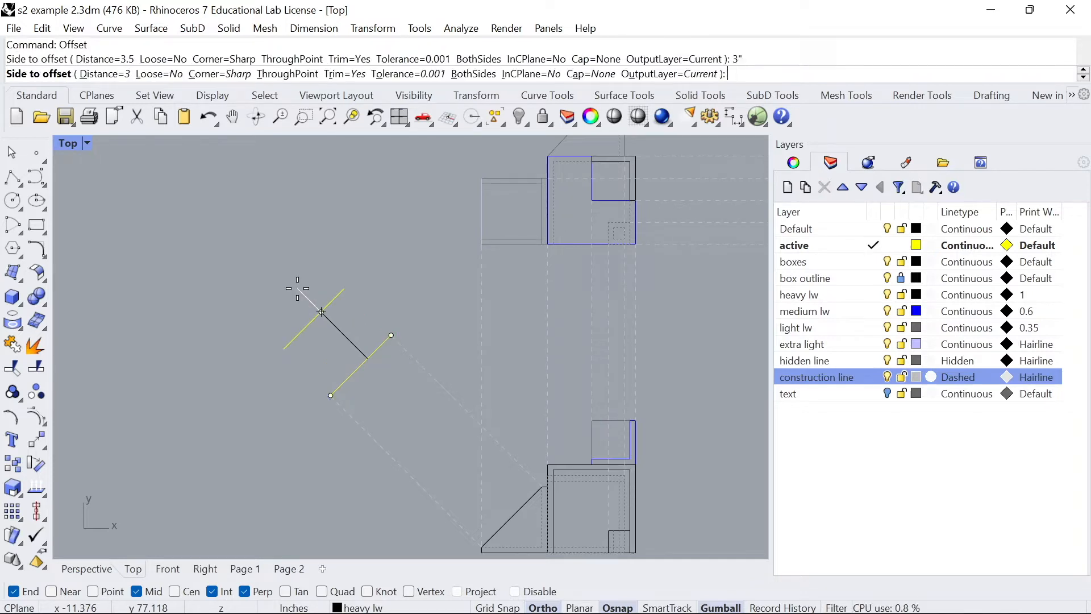
left_click(297, 288)
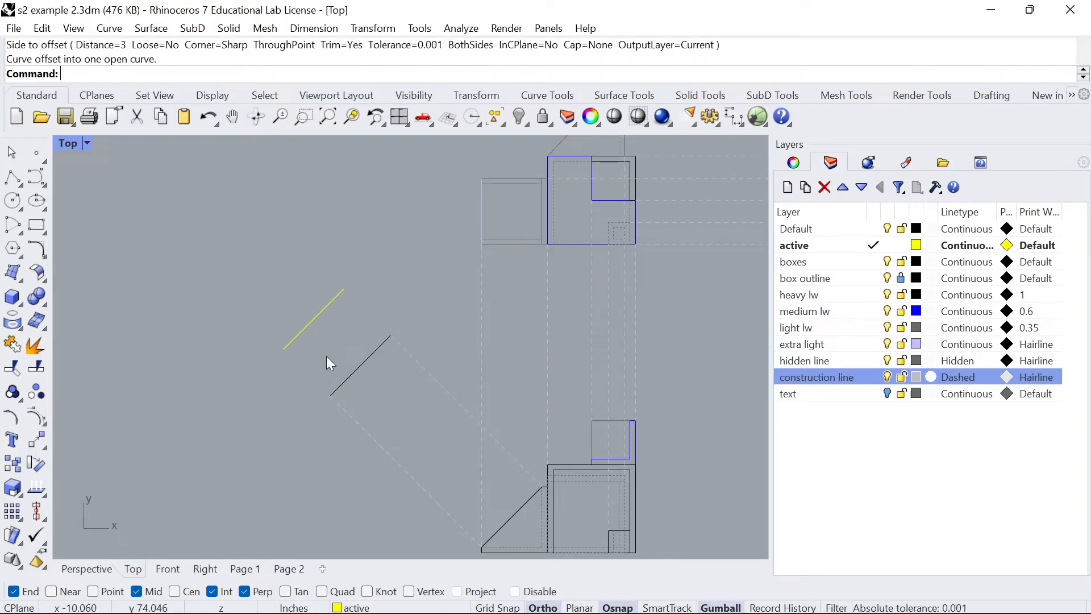
Step: Move the newly offset line to the "heavy lw" layer
left_click(310, 322)
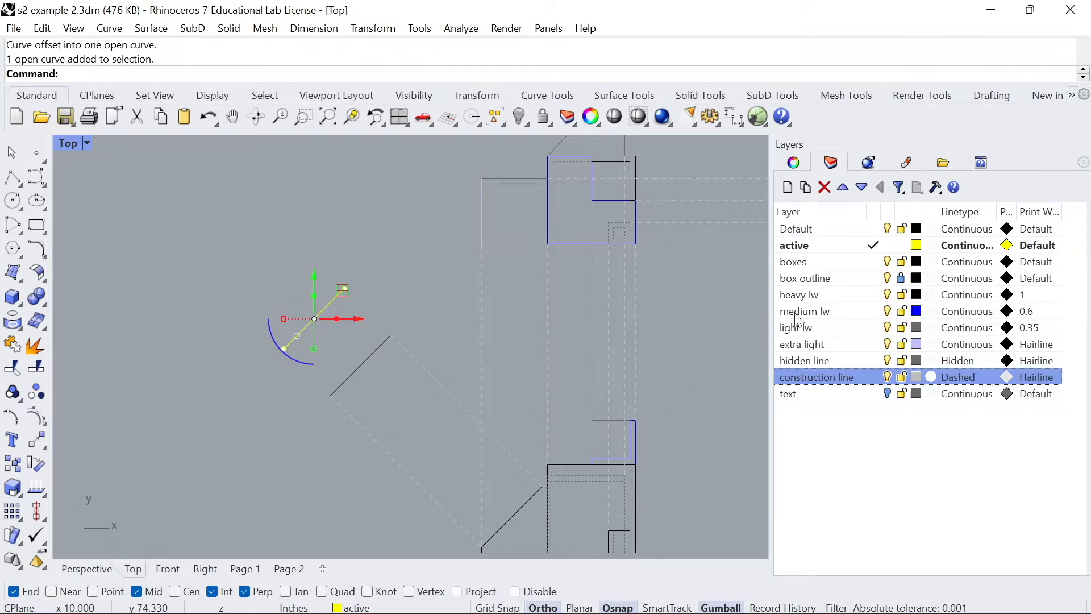
left_click(366, 365, "shift")
right_click(814, 295)
left_click(846, 531)
Step: Close the auxiliary view's rectangle by drawing lines between the matching ends of the two parallel lines
left_click(12, 177)
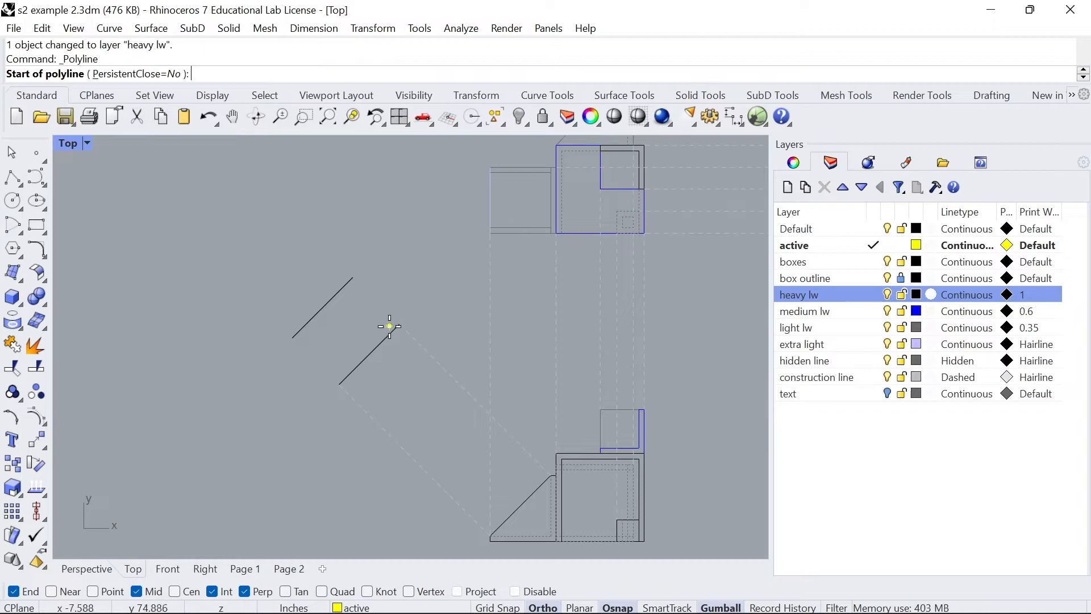
left_click(399, 324)
left_click(353, 277)
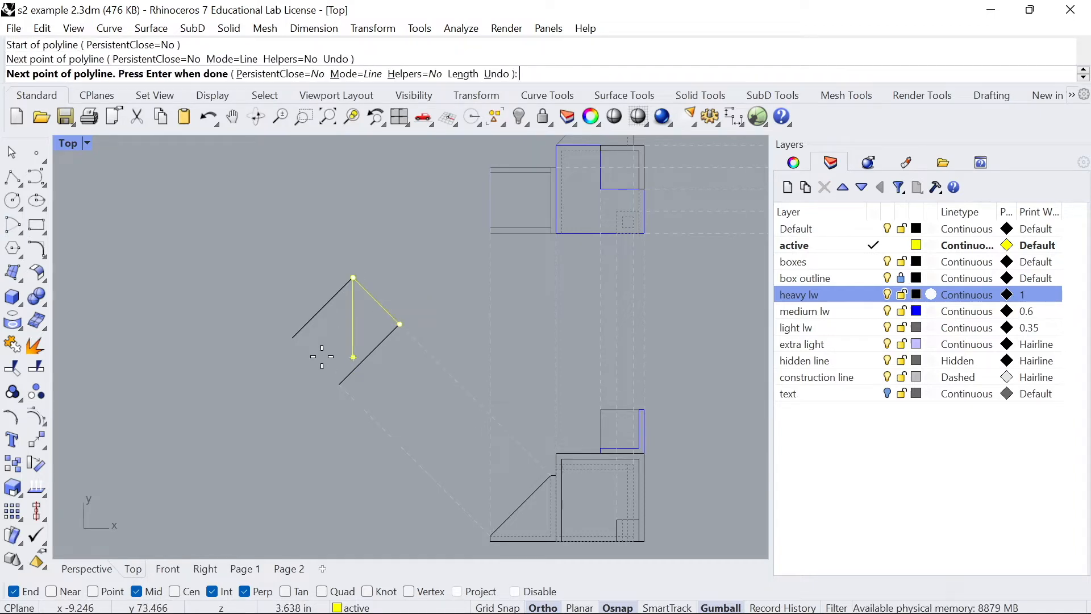
key("Return")
key("Return")
key("Escape")
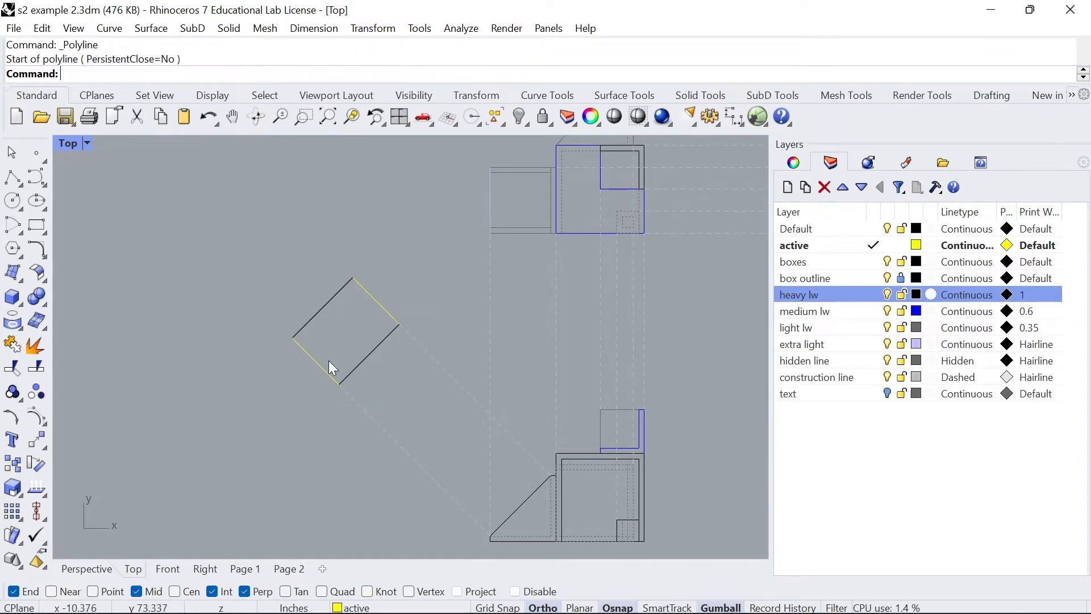
Step: Move the rectangle's two new connecting sides to the "heavy lw" layer
left_click(391, 327)
left_click_drag(370, 287, 369, 286, "shift")
right_click(783, 294)
left_click(835, 536)
Step: Measure the wedge's width between its two outer corners in the upper orthographic view with Distance
left_click_drag(234, 256, 410, 396)
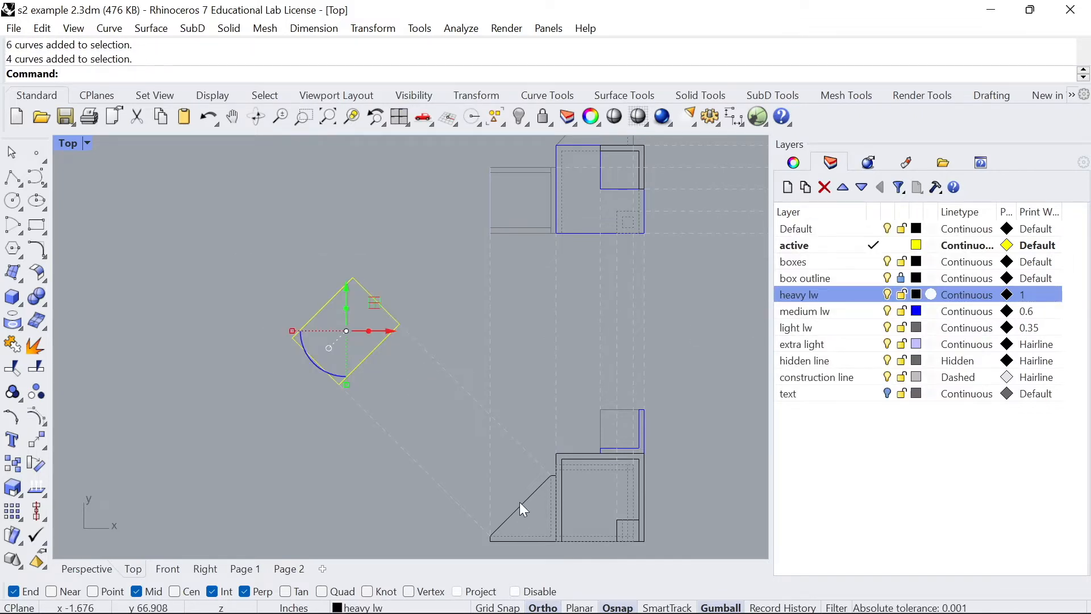
left_click(519, 502)
right_click_drag(482, 236, 508, 294)
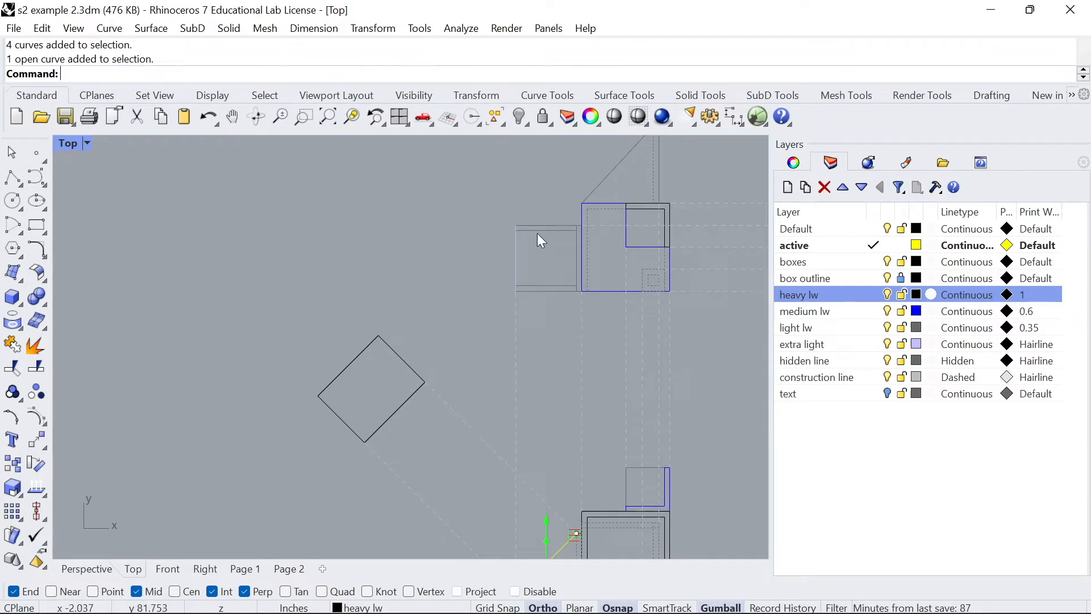
type("Distance")
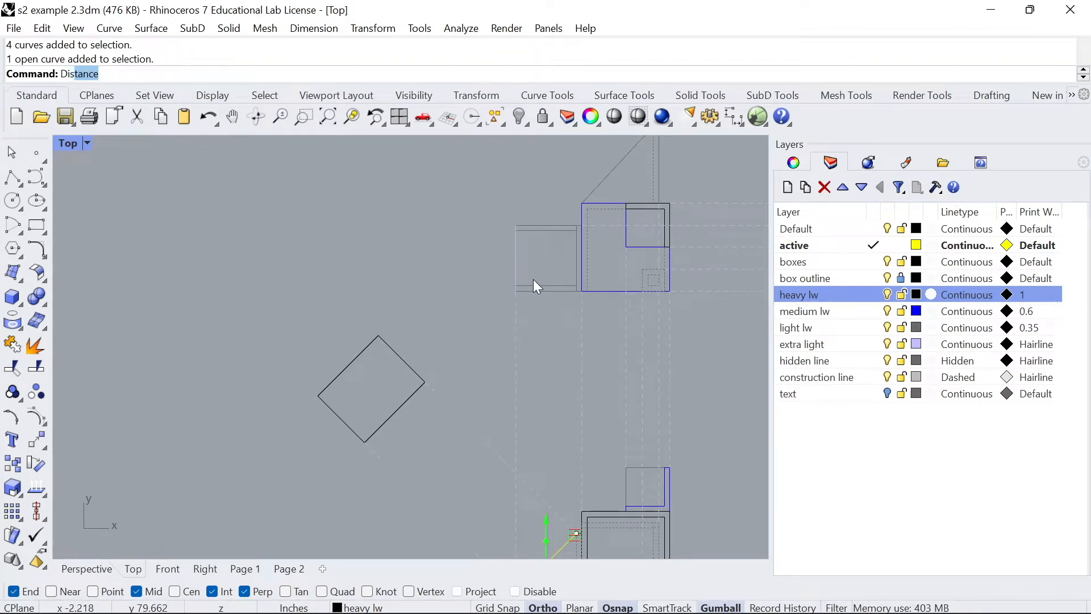
key("Return")
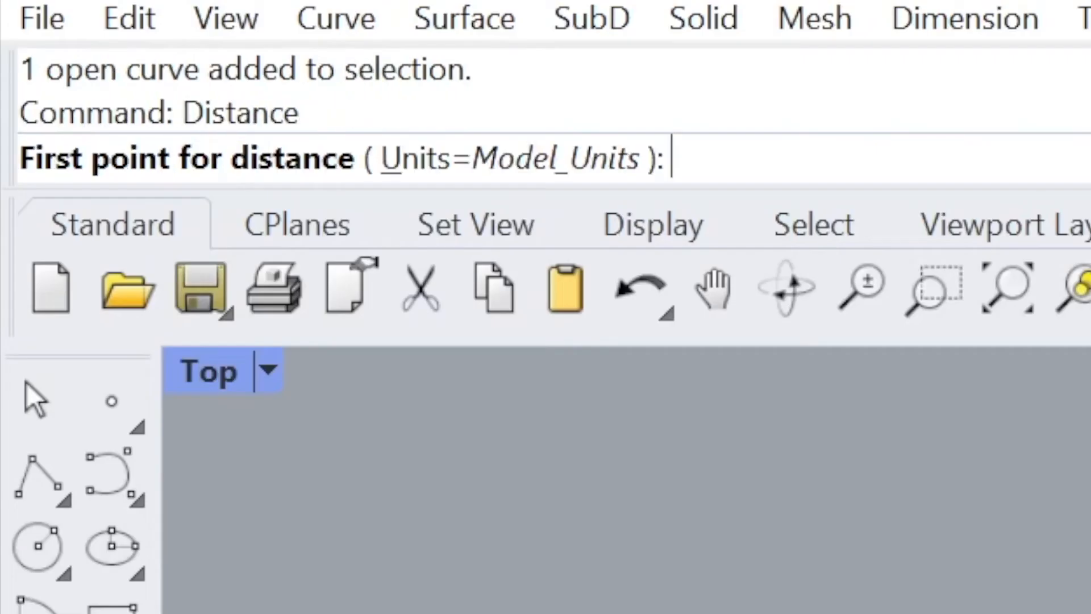
left_click(516, 291)
left_click(516, 225)
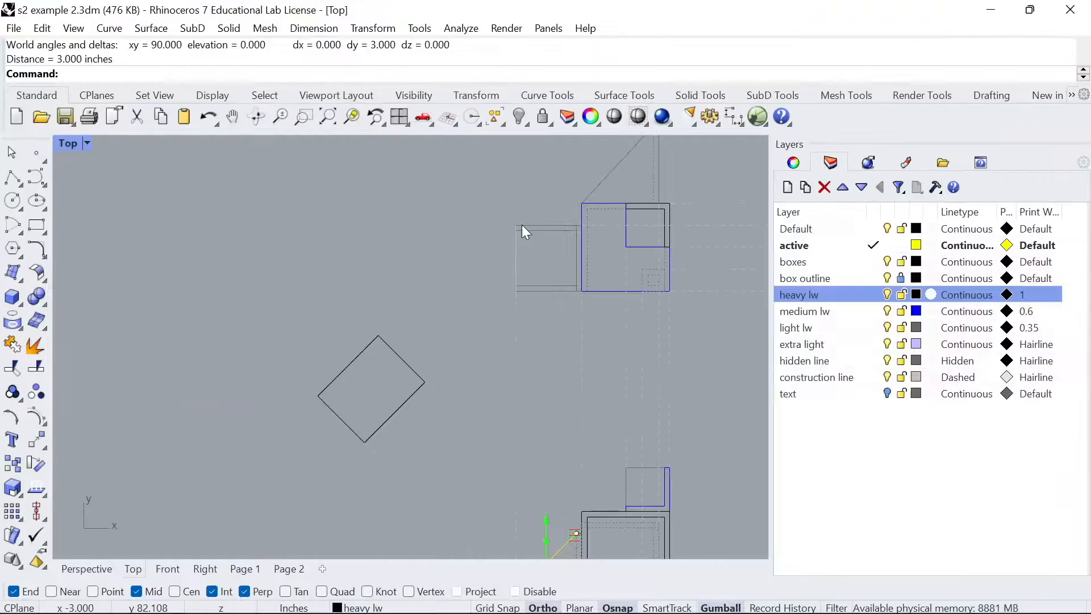
key("Escape")
Step: Copy the two angled projection lines to the outer corners of the wedge's blunt ends in the lower view
scroll(464, 264, "down", 4)
scroll(408, 364, "up", 4)
right_click_drag(425, 401, 358, 336)
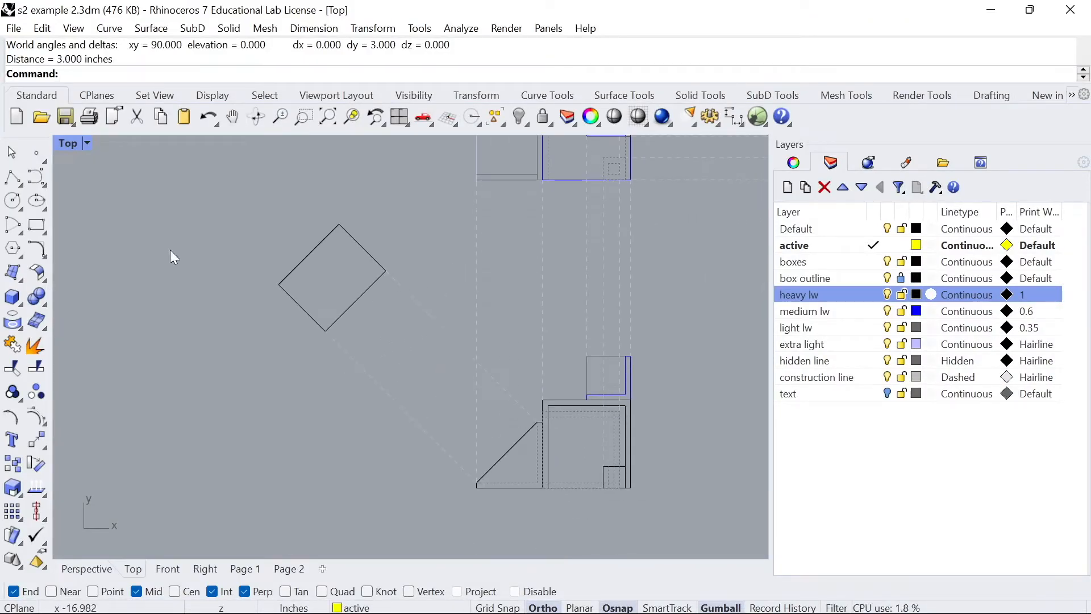
left_click(423, 308)
type("Copy")
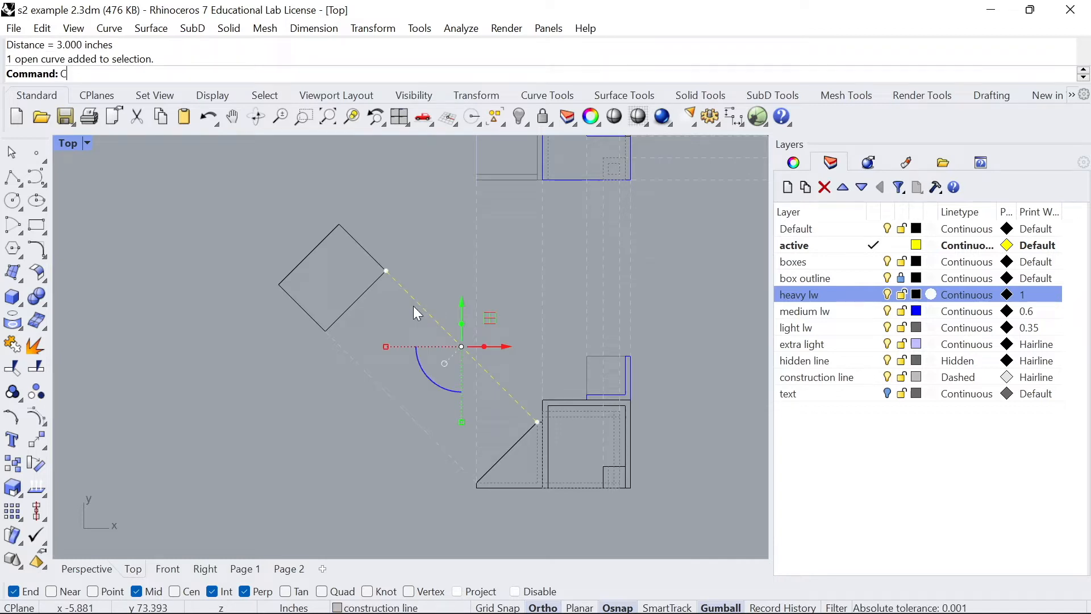
key("Return")
scroll(489, 384, "up", 6)
left_click(580, 455)
left_click(589, 455)
scroll(476, 394, "down", 8)
left_click(473, 469)
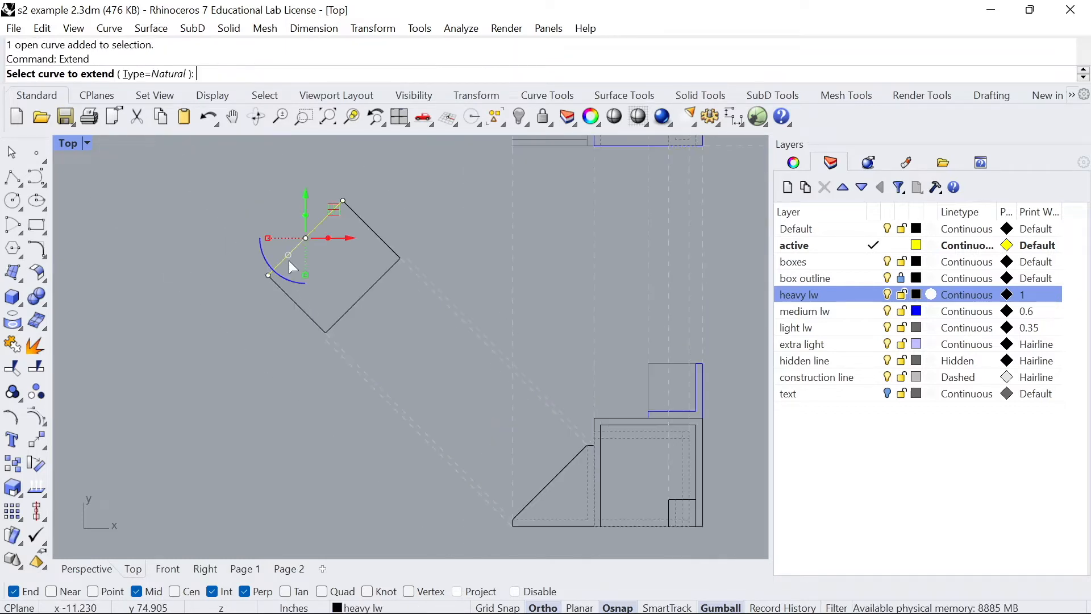
Step: Extend the two outer projection lines past the far edge of the auxiliary view's rectangle
left_click(328, 345)
left_click(228, 243)
left_click(406, 255)
left_click(316, 165)
key("Return")
Step: Extend both ends of the rectangle's near and far edges to the two outer projection lines
left_click(350, 201)
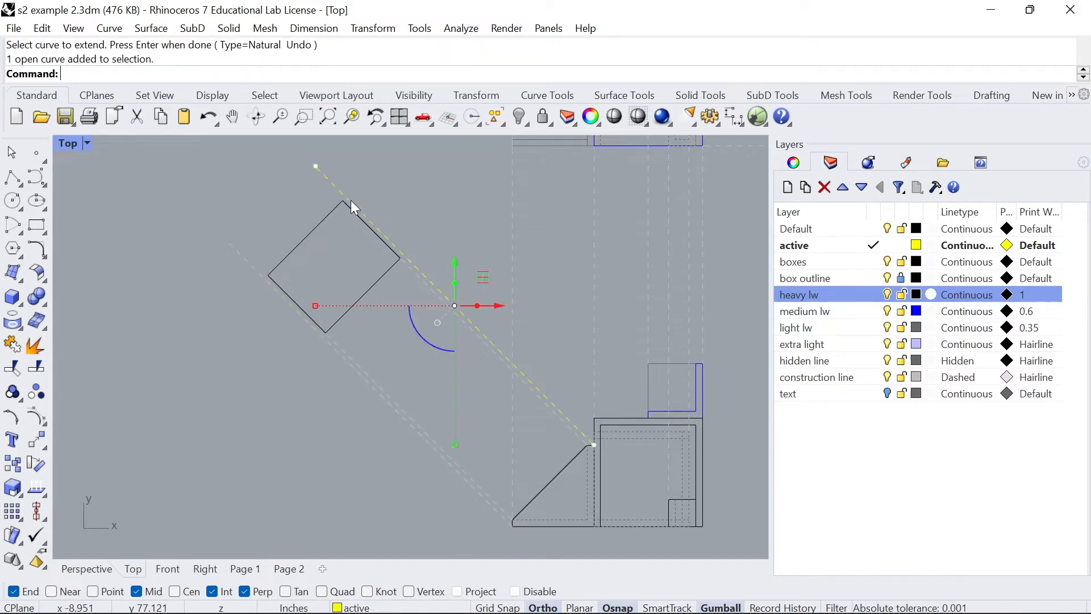
left_click(271, 286)
key("Return")
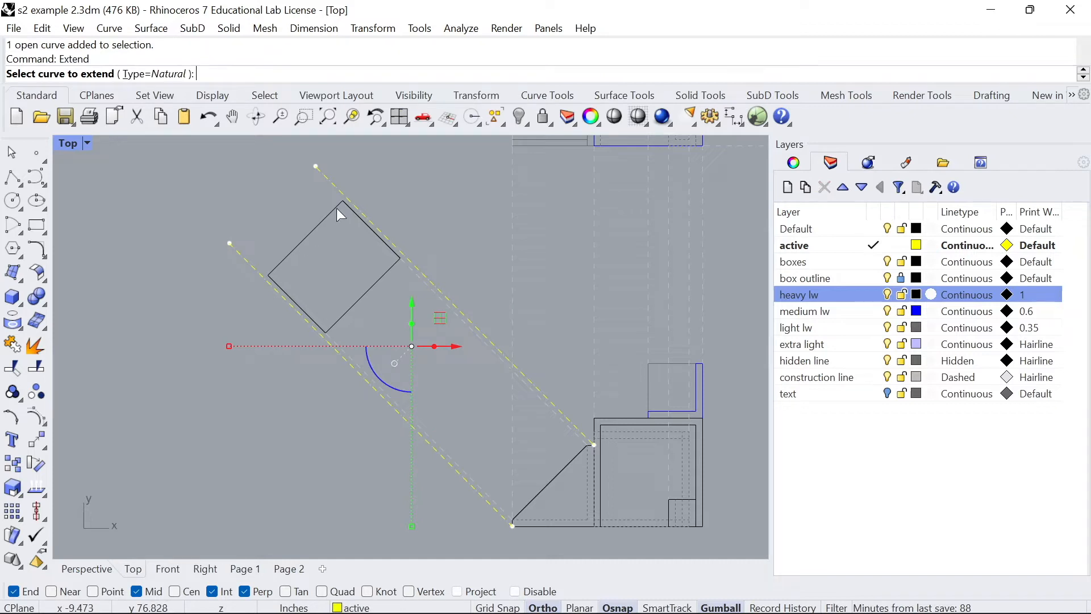
scroll(336, 208, "up", 2)
left_click(336, 208)
left_click(268, 278)
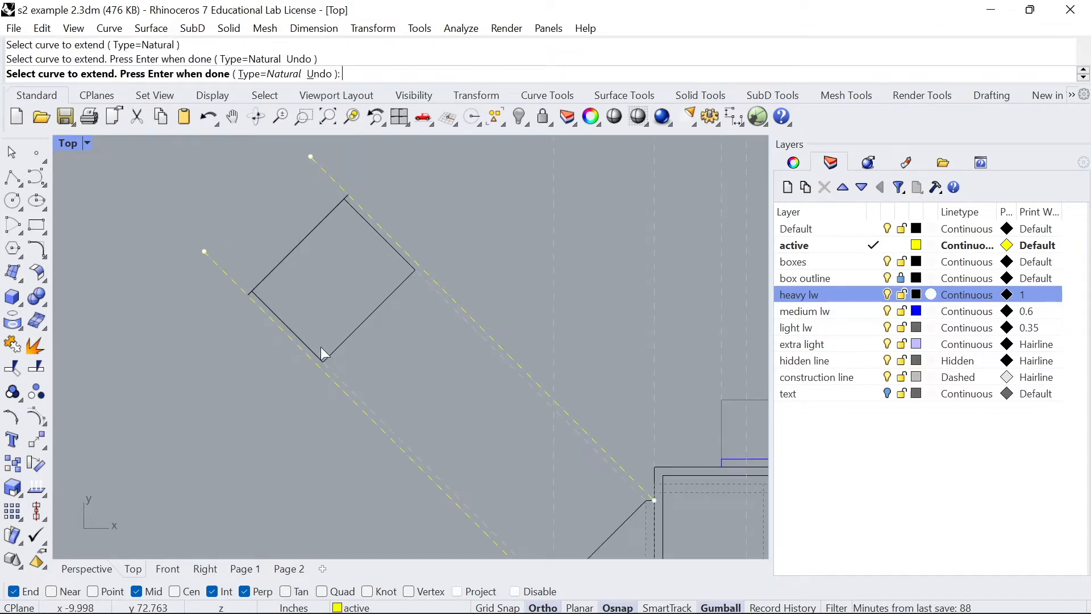
left_click(327, 353)
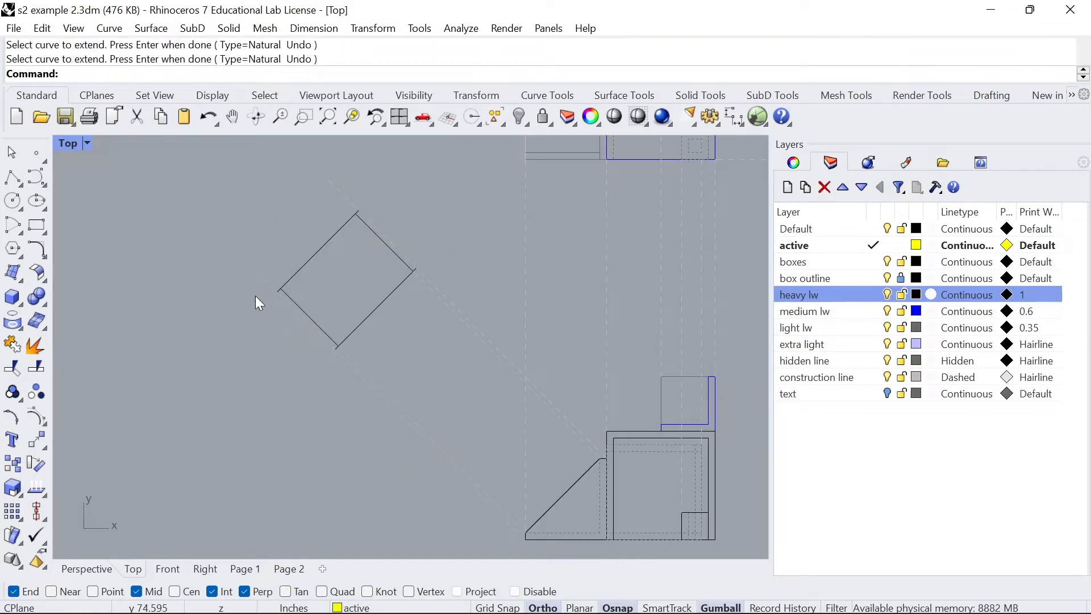
Step: Split the outer projection lines at the rectangle's near edge and trim their excess beyond the far edge
scroll(355, 321, "up", 4)
scroll(354, 321, "down", 4)
scroll(380, 317, "up", 2)
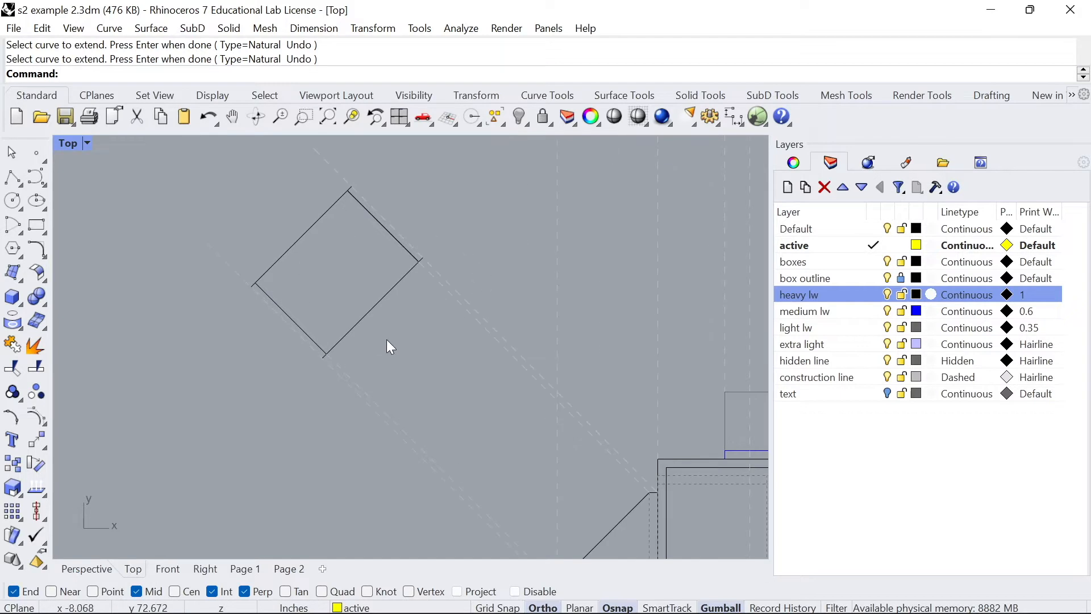
left_click(302, 342)
left_click(402, 234, "shift")
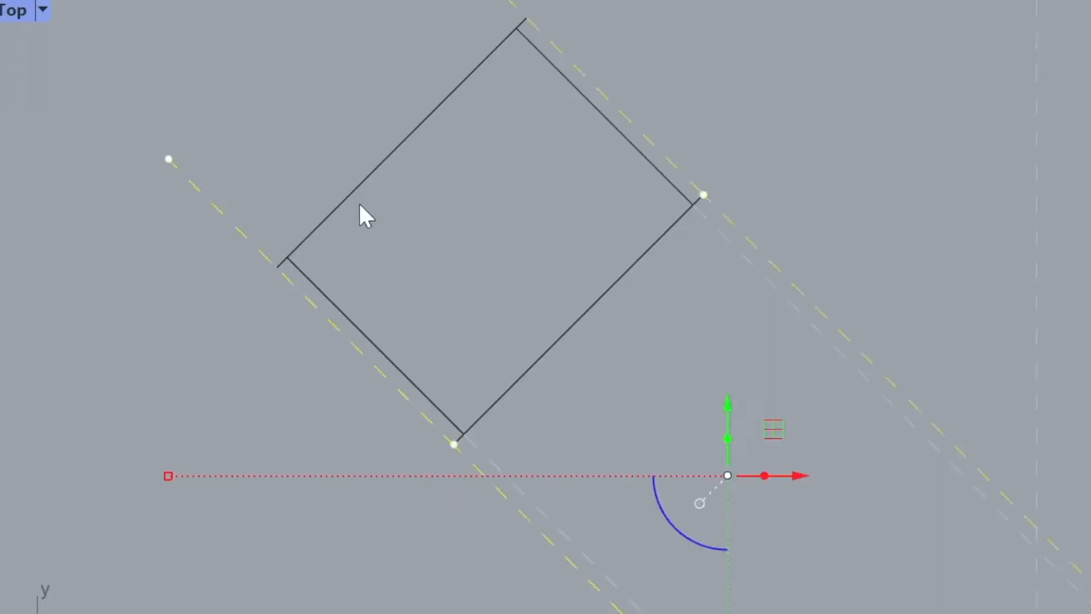
key("Escape")
left_click(278, 258)
right_click_drag(265, 200, 282, 292)
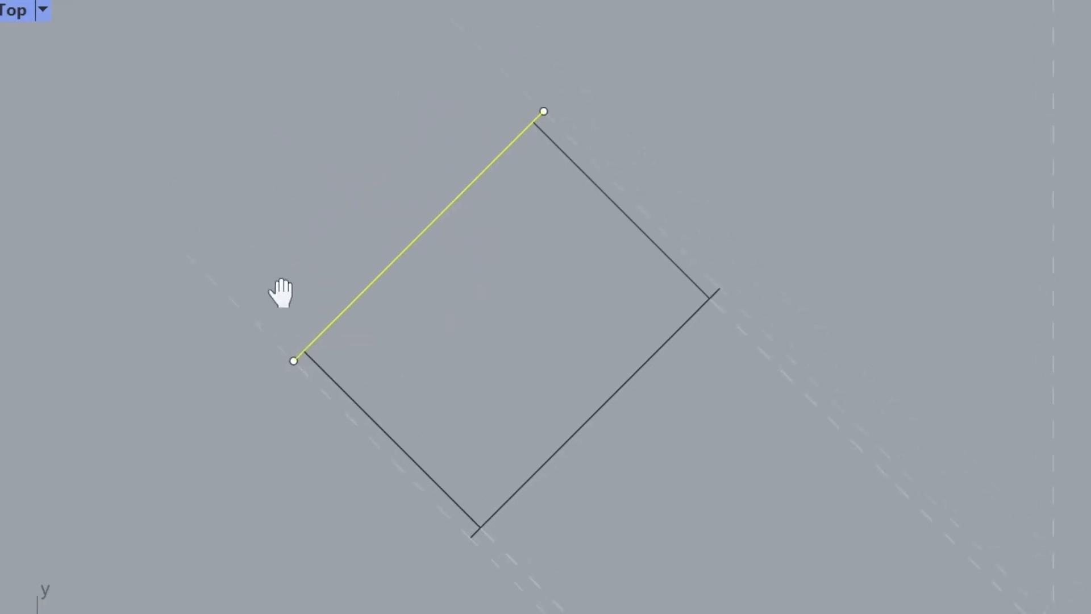
left_click(492, 68)
Step: Move the two outer segments between the rectangle's extended edges to the "heavy lw" layer
left_click(588, 175)
left_click(346, 420, "shift")
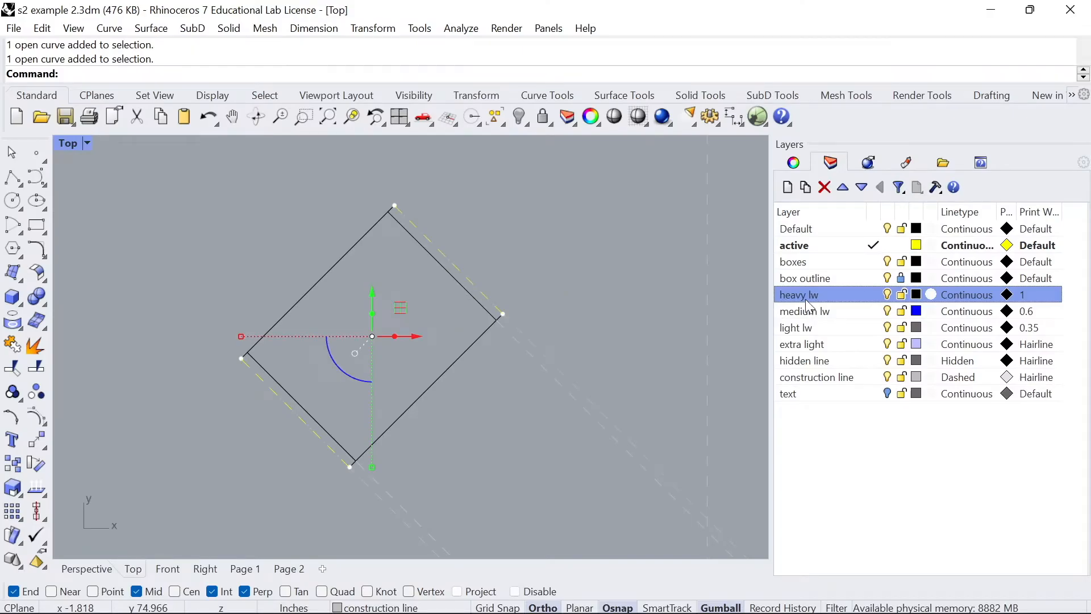
right_click(809, 306)
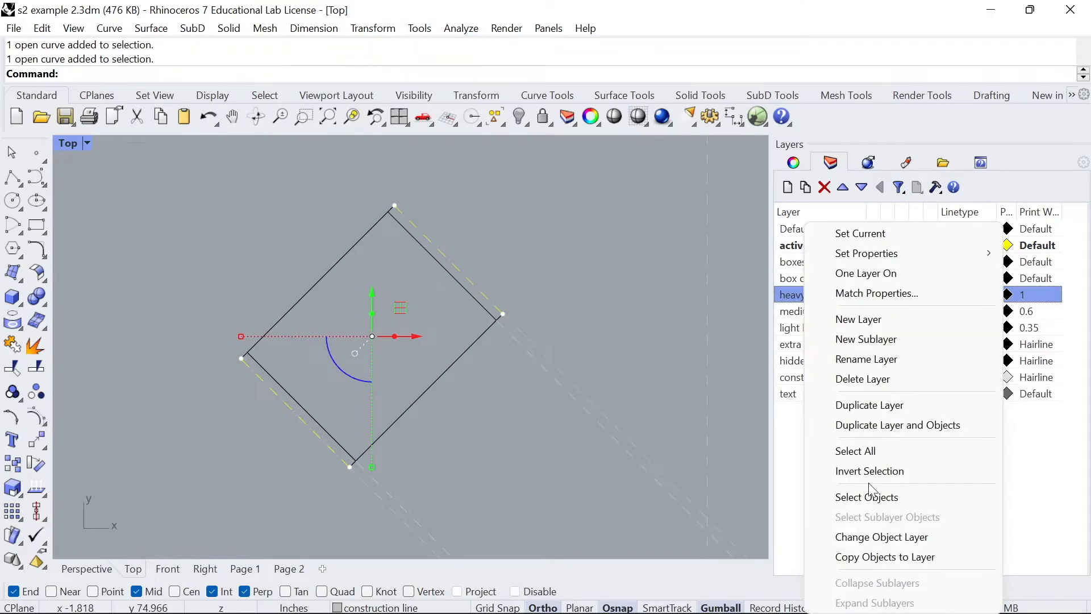
left_click(881, 534)
Step: Compare the wedge's auxiliary view with the separate wedge example and the sloped face of its 3D model
scroll(578, 306, "down", 3)
scroll(456, 302, "down", 4)
scroll(499, 320, "up", 4)
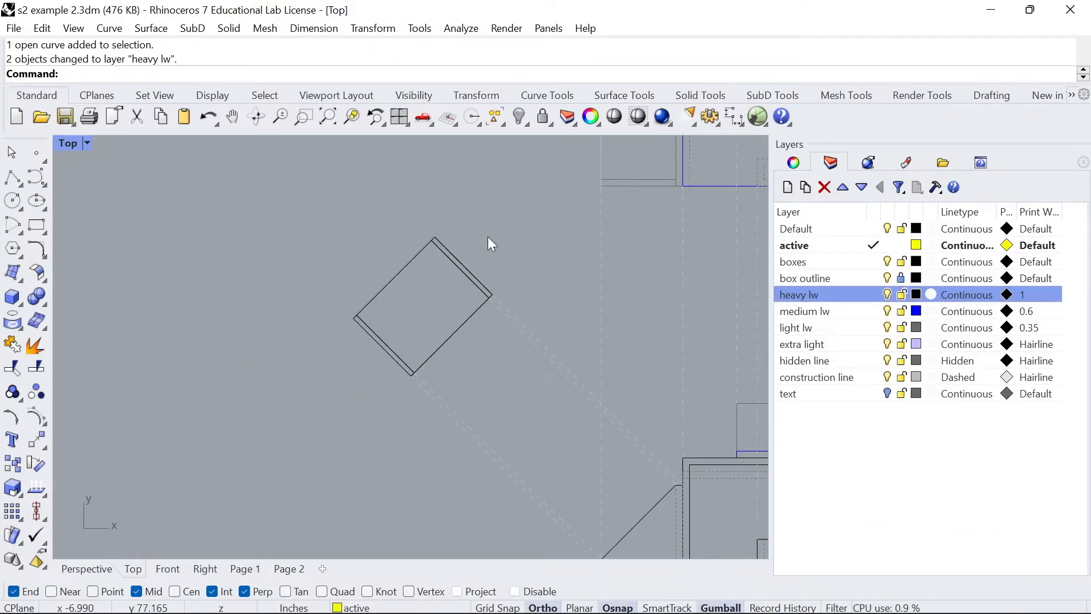
scroll(379, 331, "down", 2)
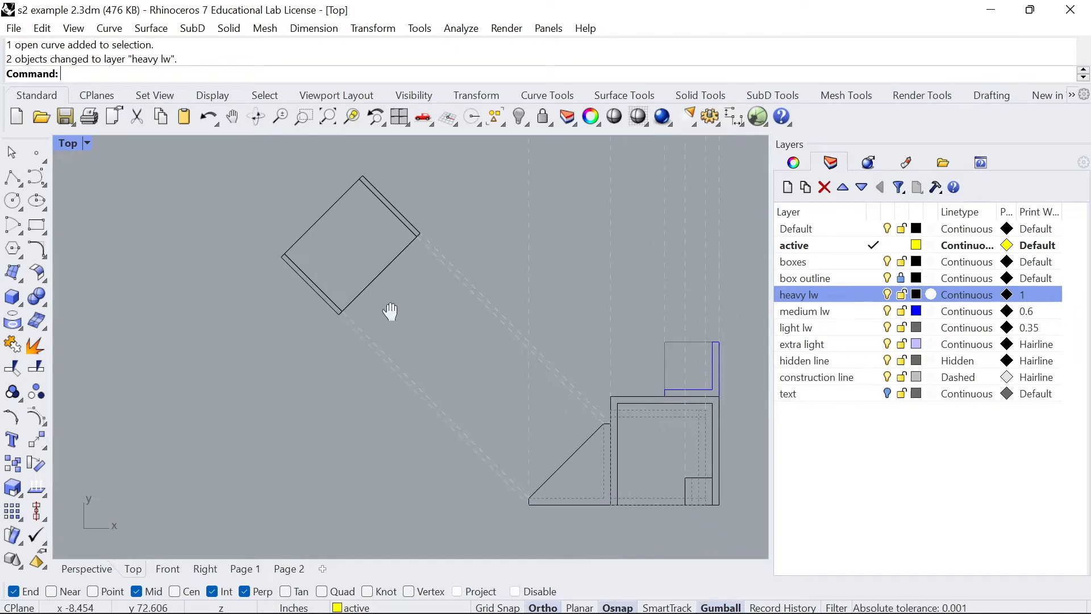
scroll(567, 456, "up", 2)
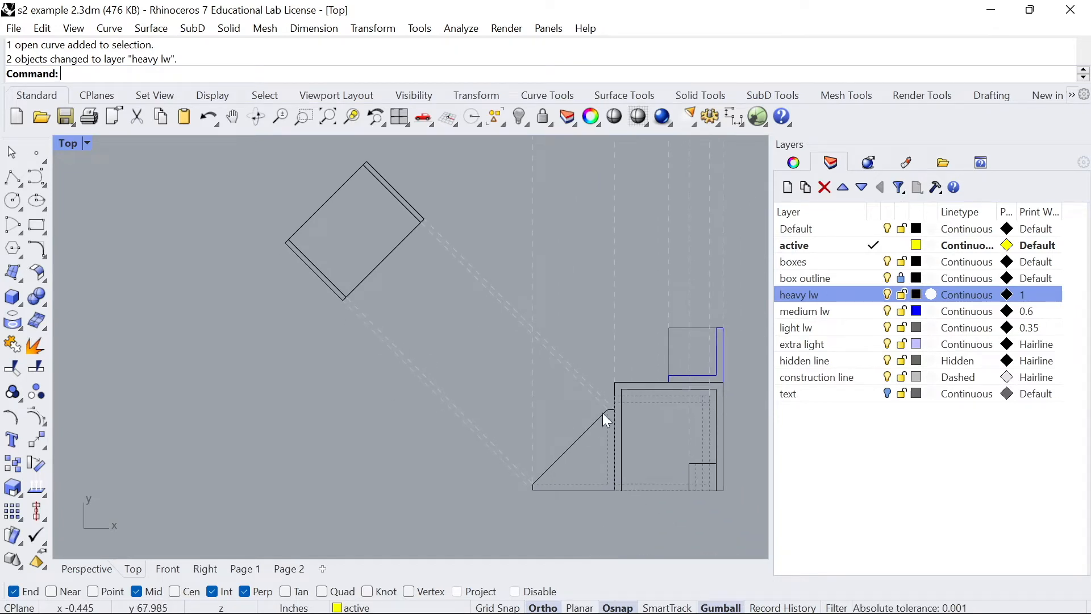
right_click_drag(413, 291, 408, 349)
scroll(333, 313, "down", 5)
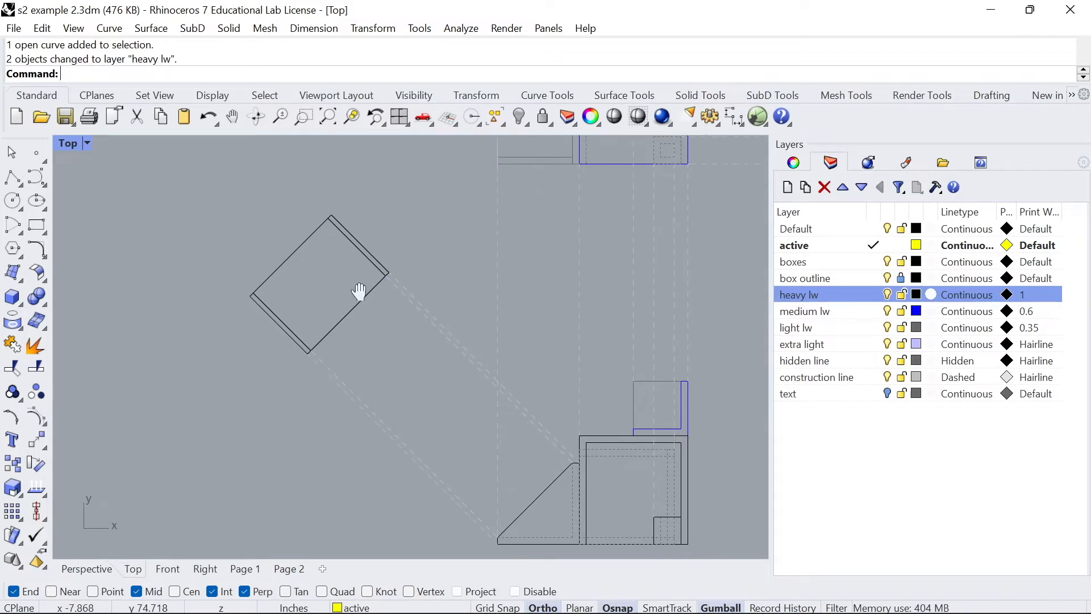
scroll(421, 349, "up", 6)
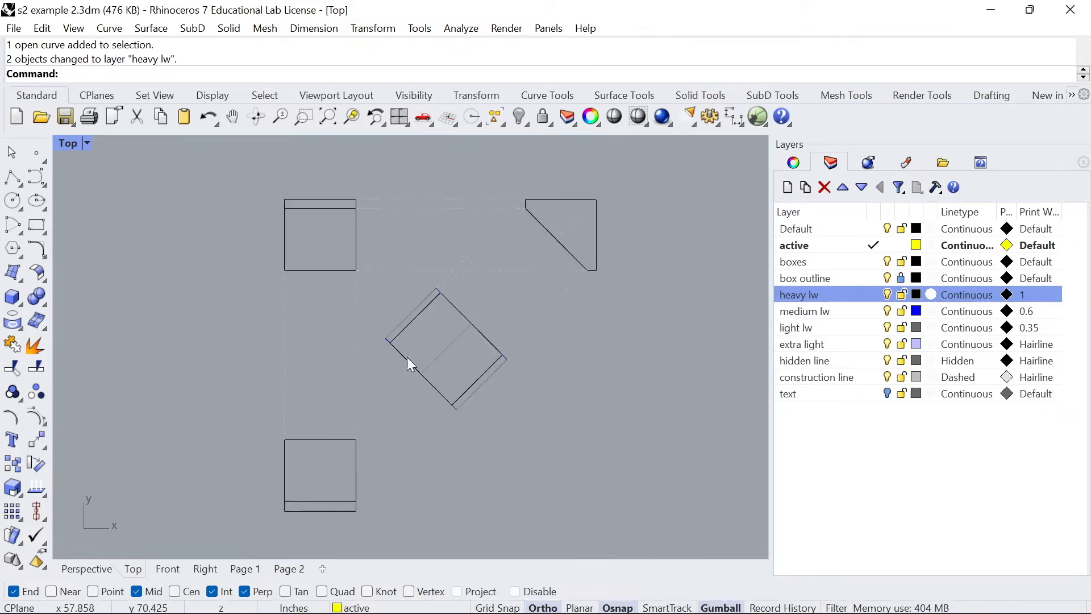
scroll(432, 367, "down", 1)
scroll(489, 332, "down", 3)
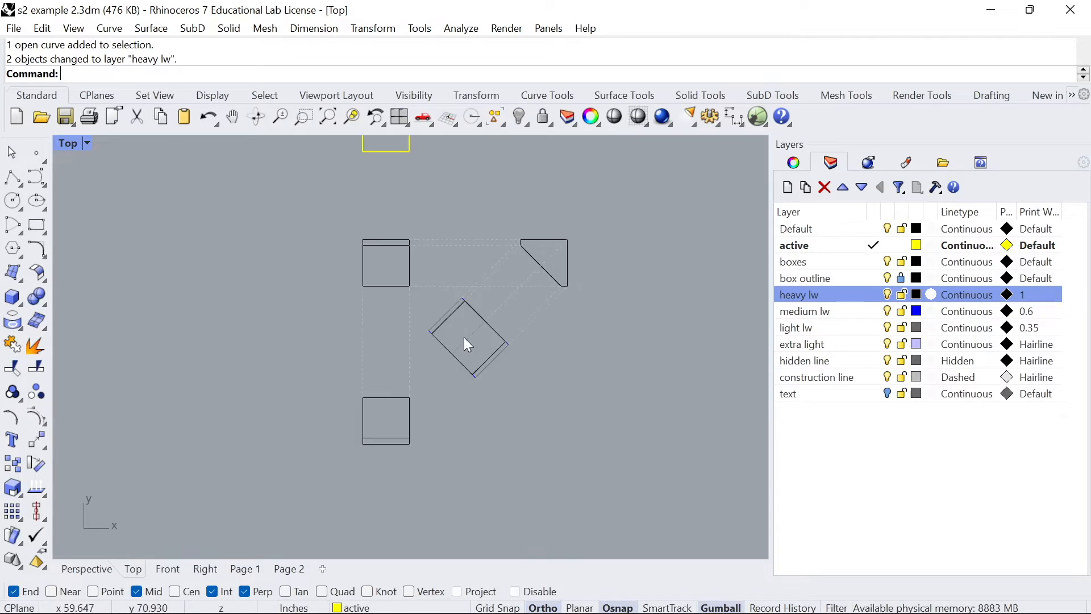
double_click(68, 144)
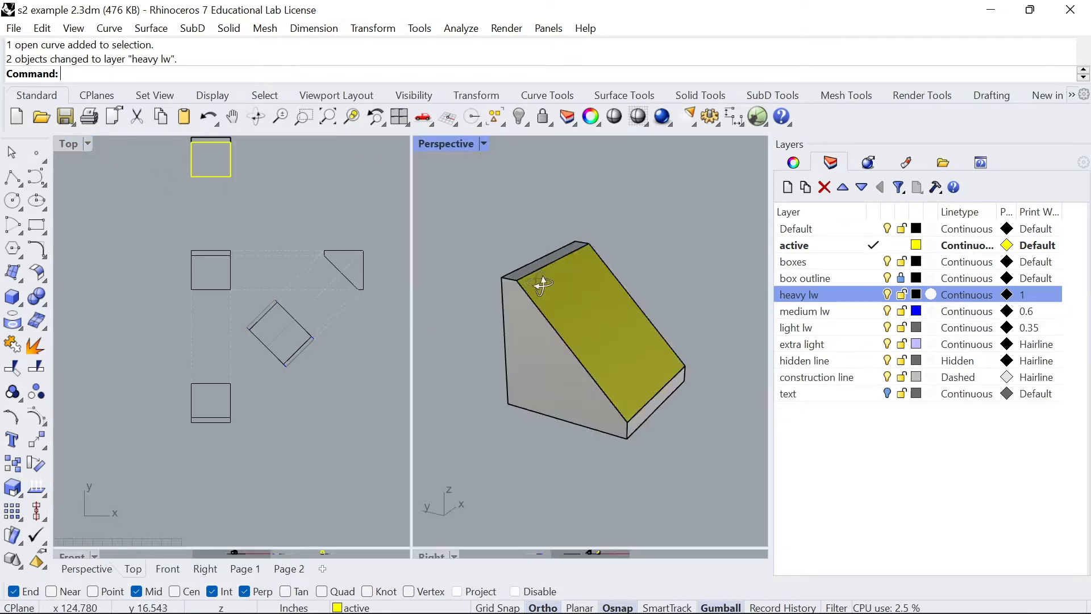
left_click(547, 284)
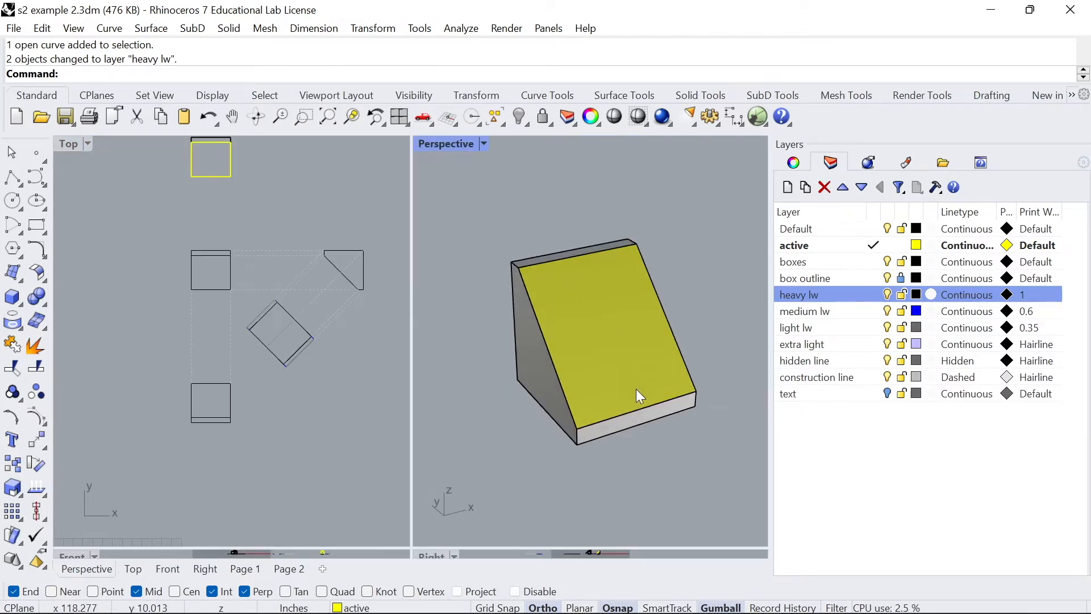
right_click_drag(543, 304, 571, 224)
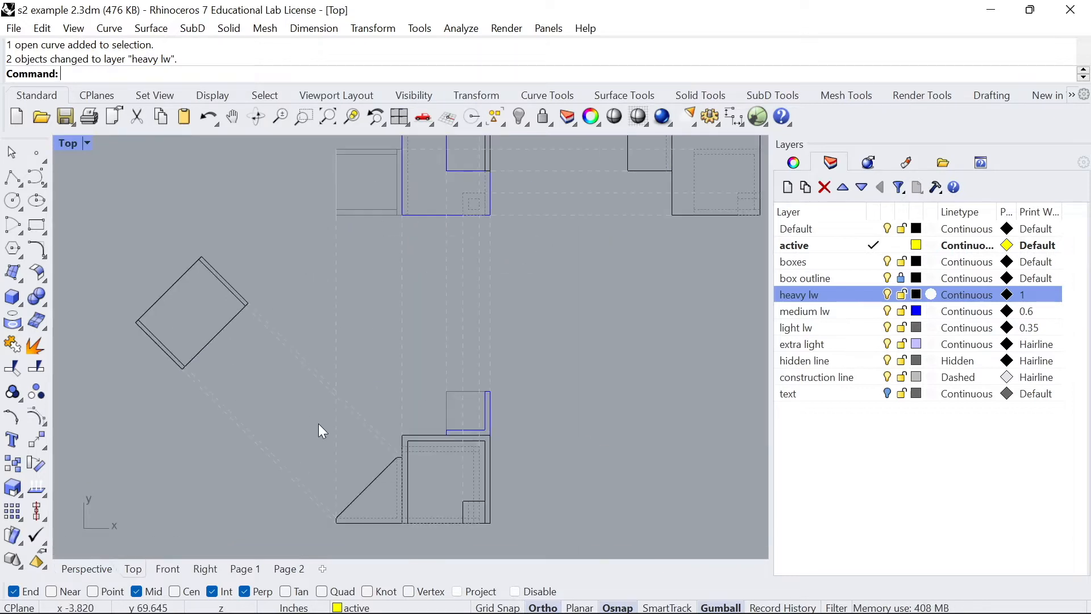
Step: Copy the wedge's upper outer projection line to the large box's two upper corners in the lower view
scroll(321, 432, "down", 3)
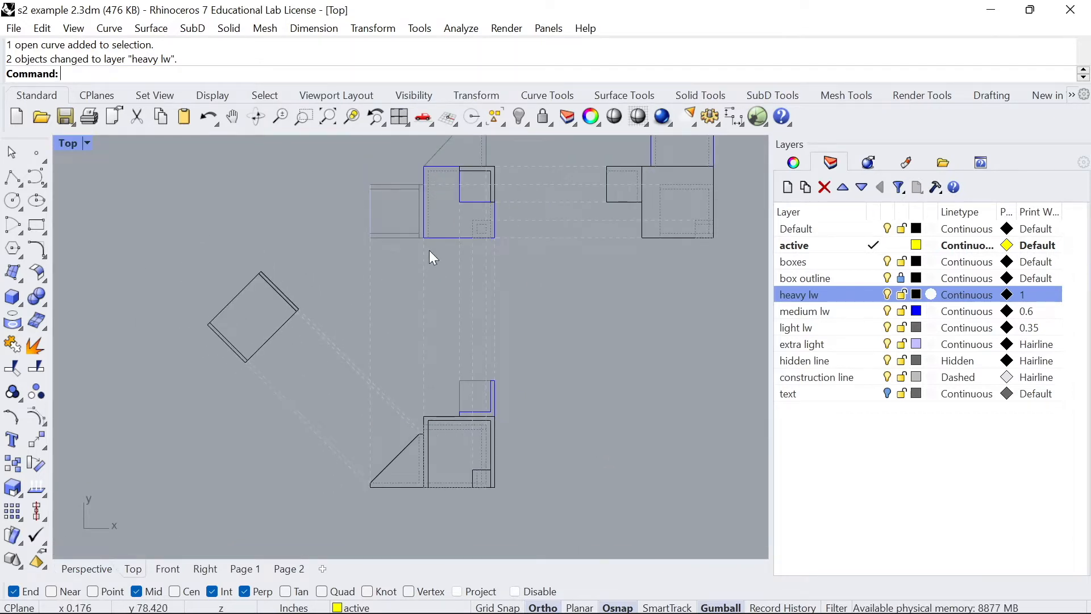
right_click_drag(428, 182, 439, 223)
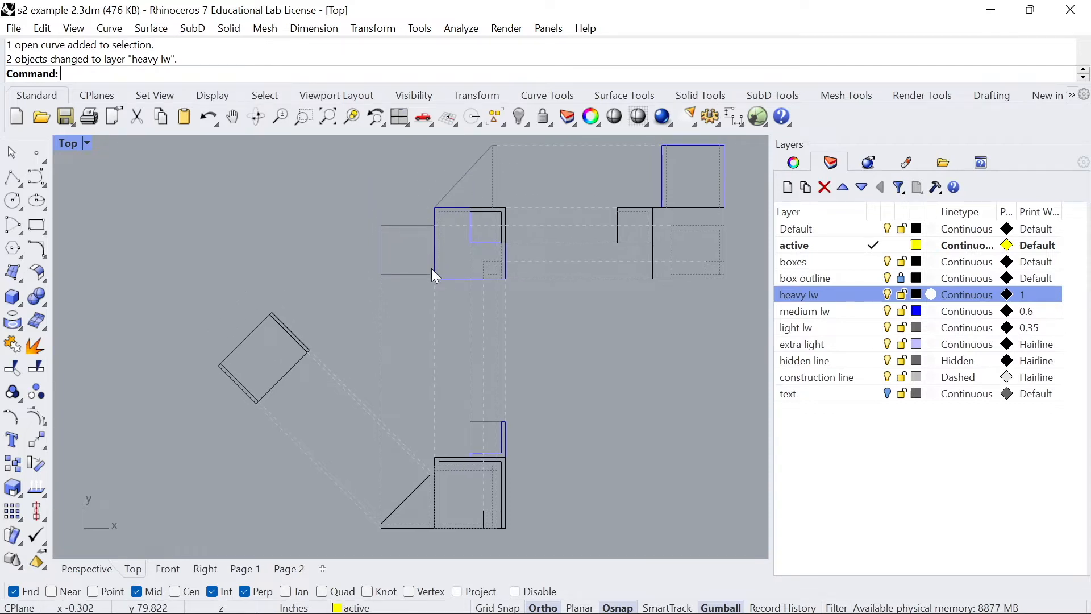
scroll(416, 415, "up", 2)
mouse_move(420, 424)
right_mouse_down()
mouse_move(416, 396)
mouse_move(410, 420)
right_mouse_up()
right_click_drag(429, 295, 456, 265)
left_click(397, 398)
type("Copy")
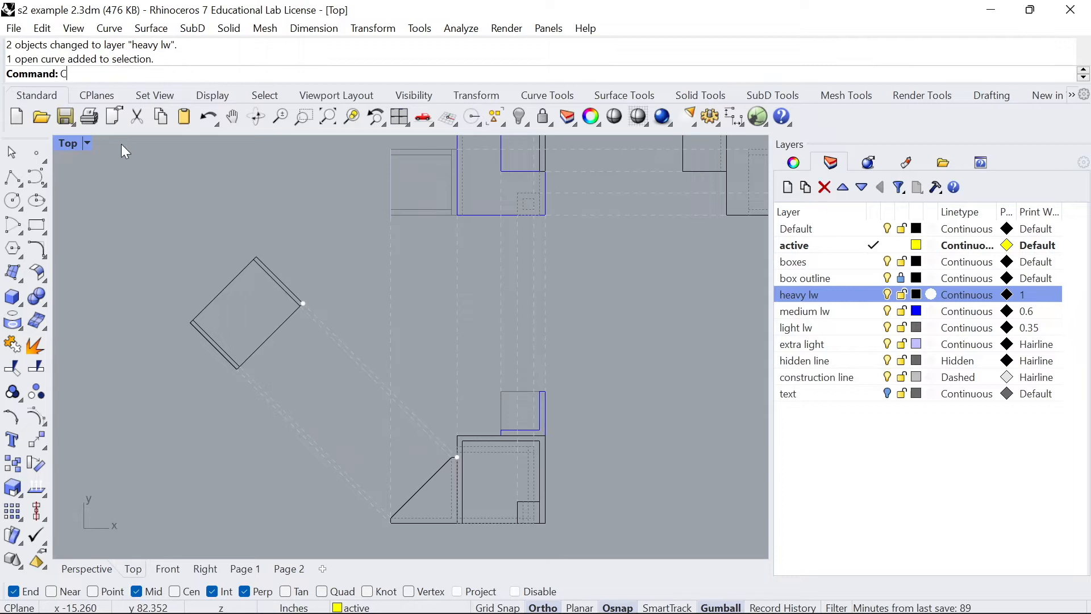
key("Return")
scroll(404, 415, "up", 2)
left_click(431, 420)
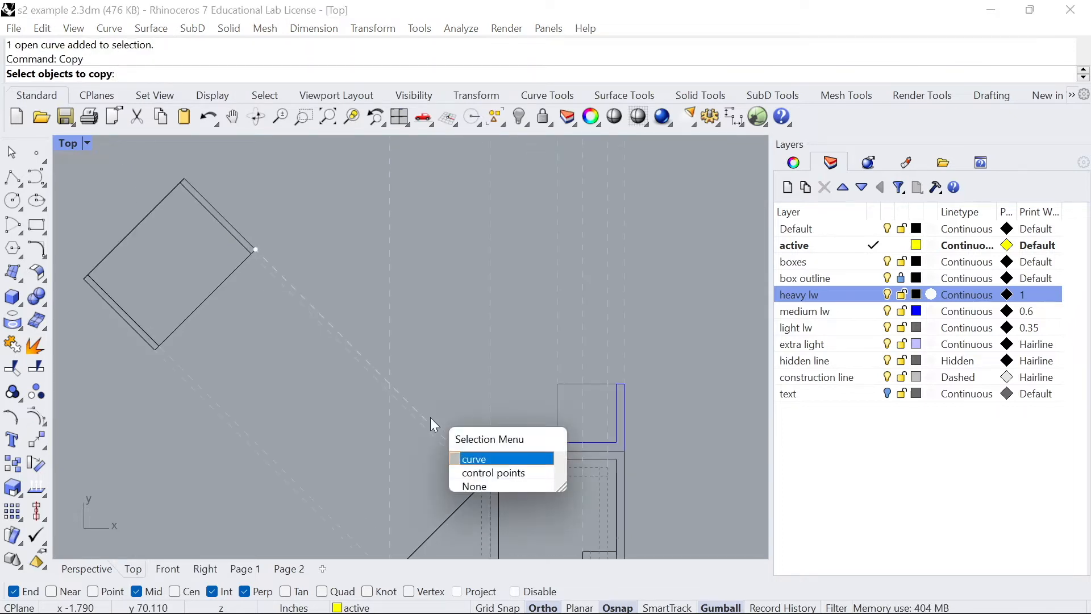
left_click(497, 457)
key("Return")
left_click(490, 484)
left_click(490, 451)
scroll(370, 376, "down", 4)
scroll(500, 445, "up", 2)
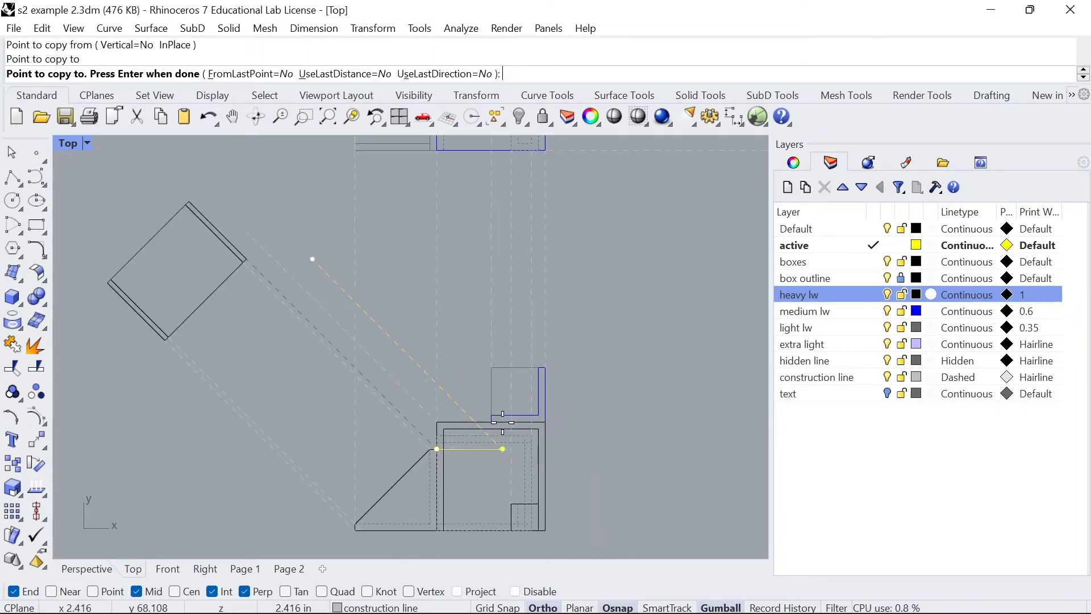
left_click(546, 421)
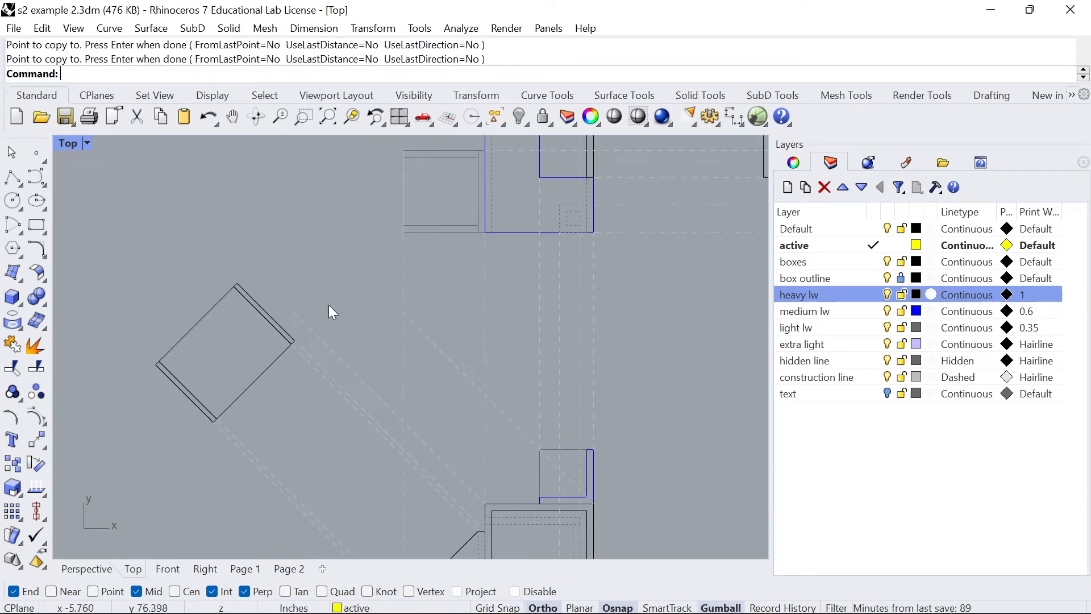
Step: Extend the projection line from the large box's far upper corner past the auxiliary rectangle, and undo the surplus extension
left_click(227, 292)
type("Extend")
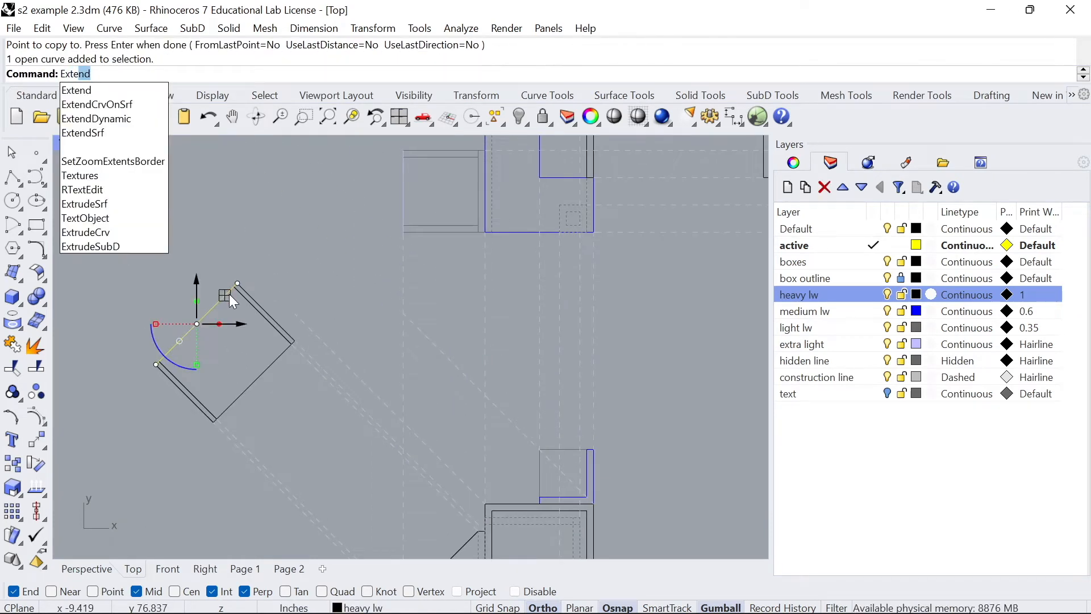
key("Return")
left_click(416, 326)
left_click(268, 178)
key("Return")
key("ctrl+z")
Step: Draw a line from the auxiliary rectangle's outer corner nearest the orthographic views to the large box's far projection line
type("Line")
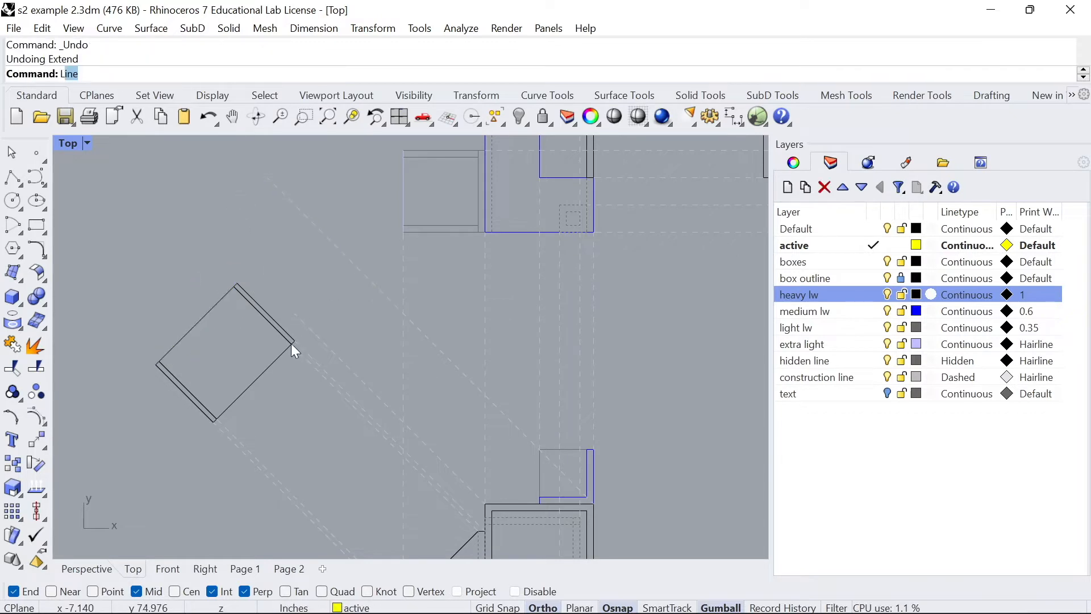
key("Return")
left_click(295, 340)
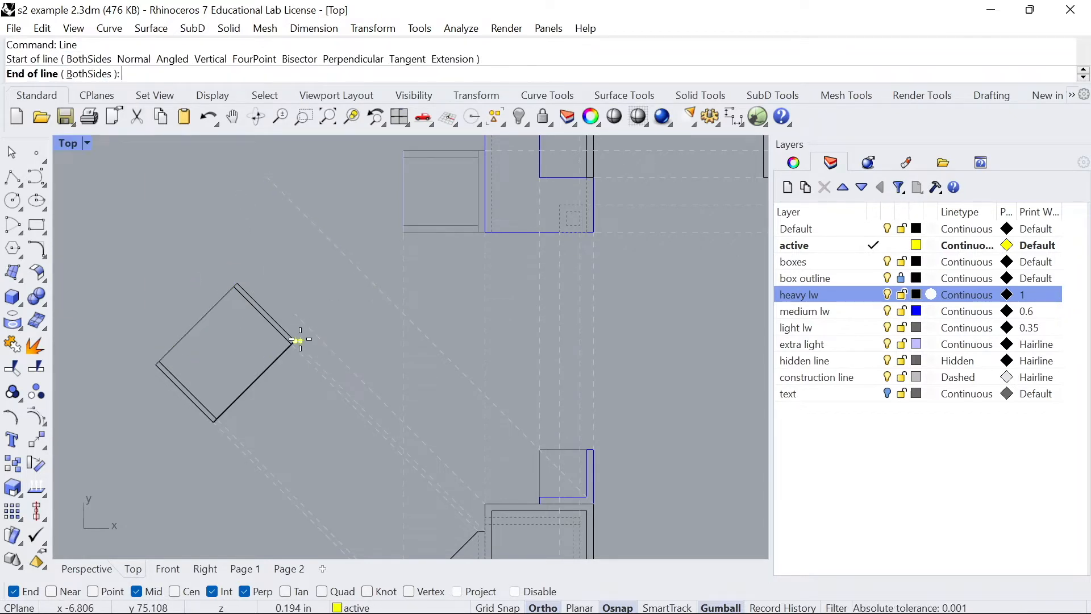
left_click(364, 278)
right_click_drag(255, 291, 254, 292)
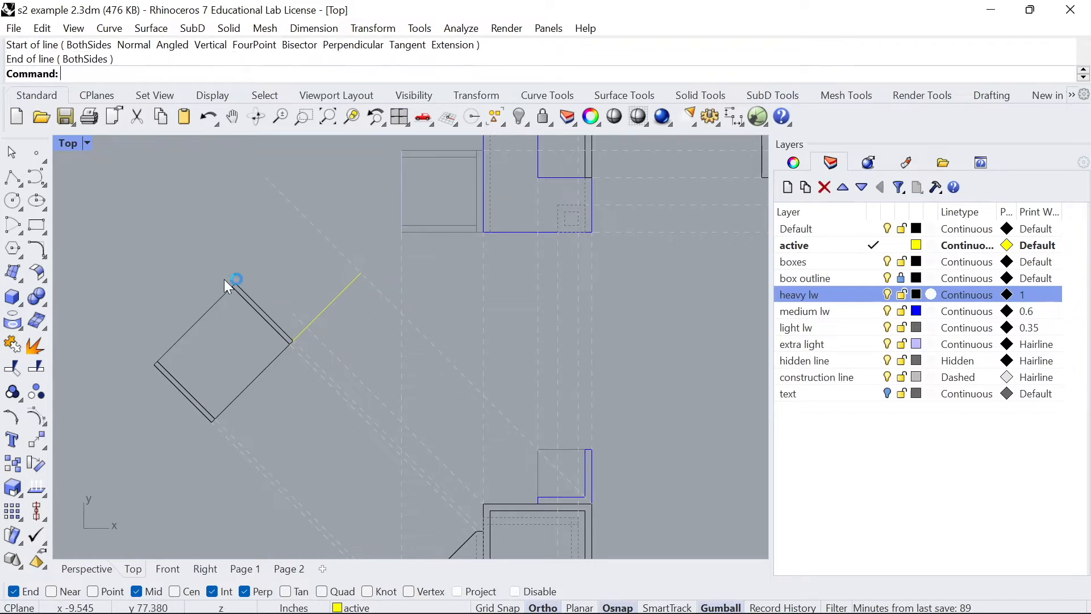
Step: Draw a parallel line from the rectangle's other outer corner to the projection line, and delete that line
right_click(227, 285)
left_click(233, 284)
left_click(297, 218)
key("Escape")
right_click_drag(264, 284, 313, 335)
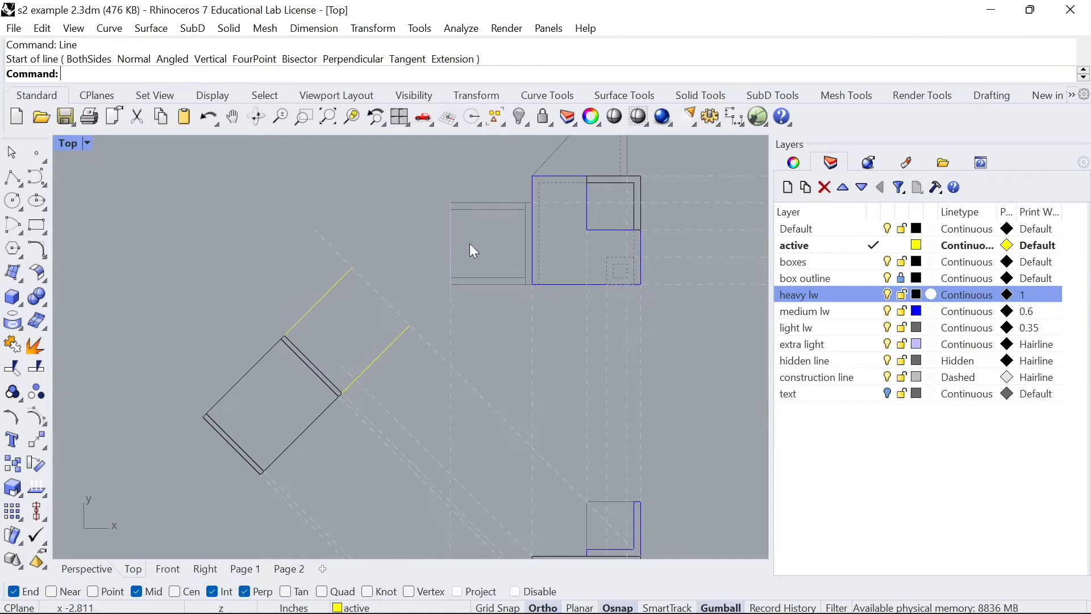
right_click_drag(558, 201, 547, 257)
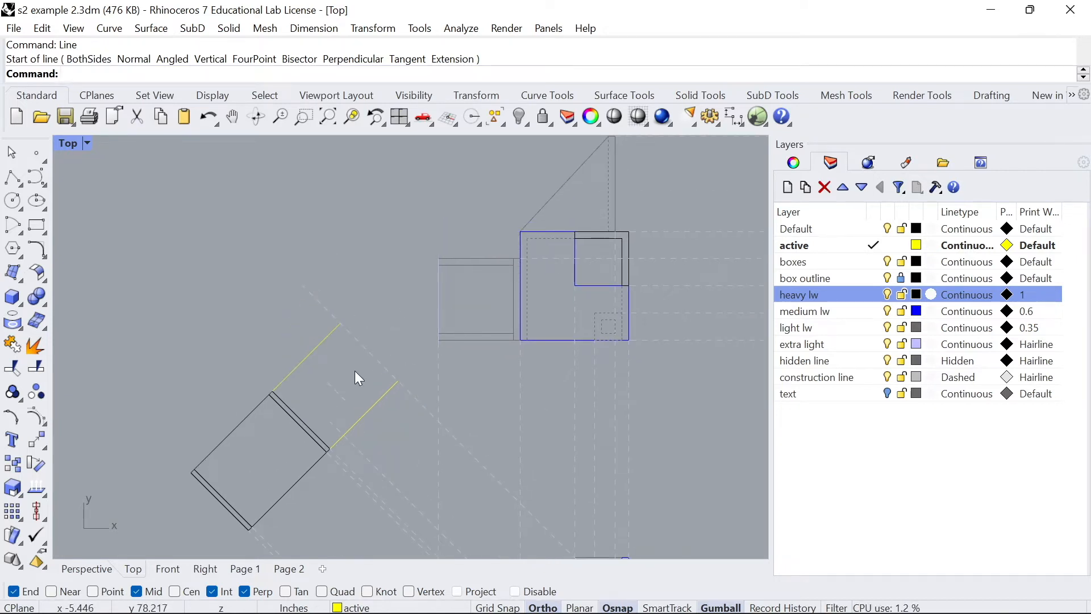
left_click(308, 357)
key("Delete")
Step: Offset the remaining box side line by 4 inches toward the far side of the auxiliary rectangle
left_click(364, 408)
type("Offset")
key("Return")
type("4")
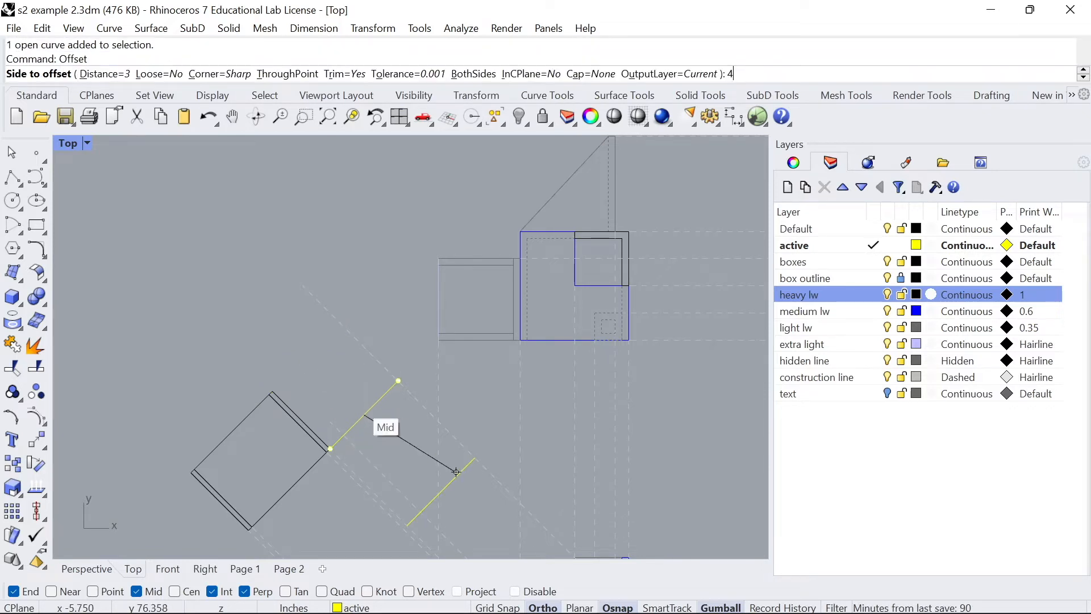
key("Return")
left_click(316, 365)
Step: Split the large box's far projection line at the two parallel side lines and delete the piece beyond the offset line
scroll(318, 352, "down", 2)
right_click_drag(300, 379, 305, 349)
scroll(335, 350, "up", 2)
left_click(389, 335)
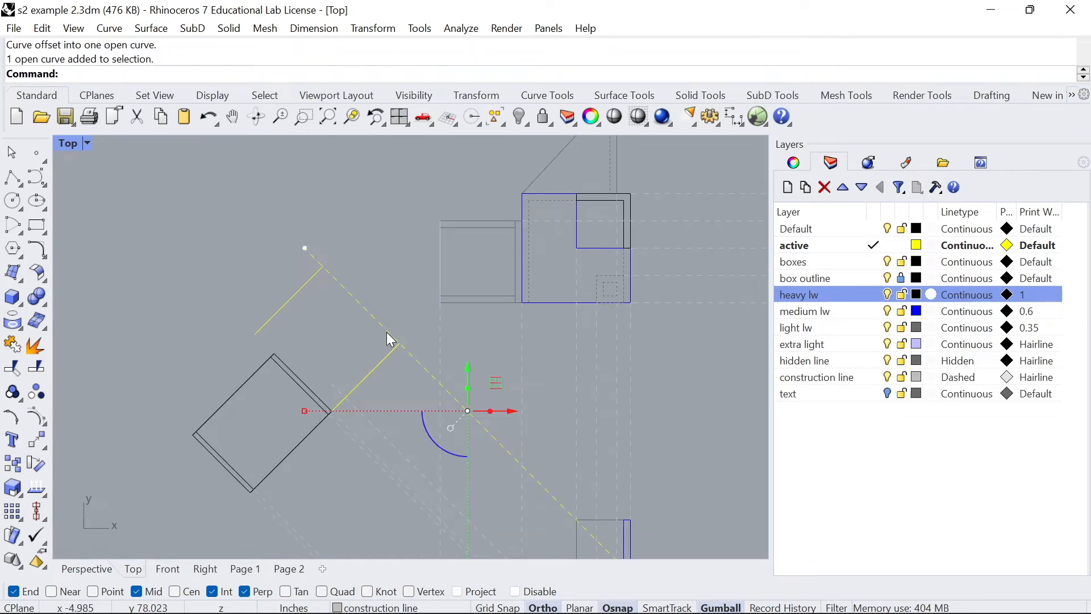
type("Split")
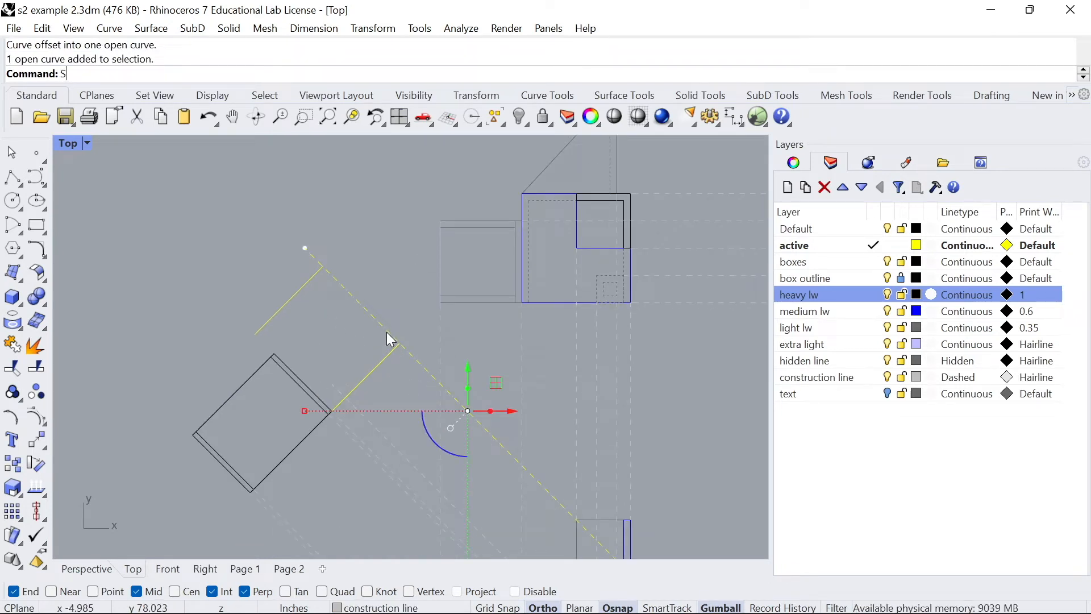
key("Return")
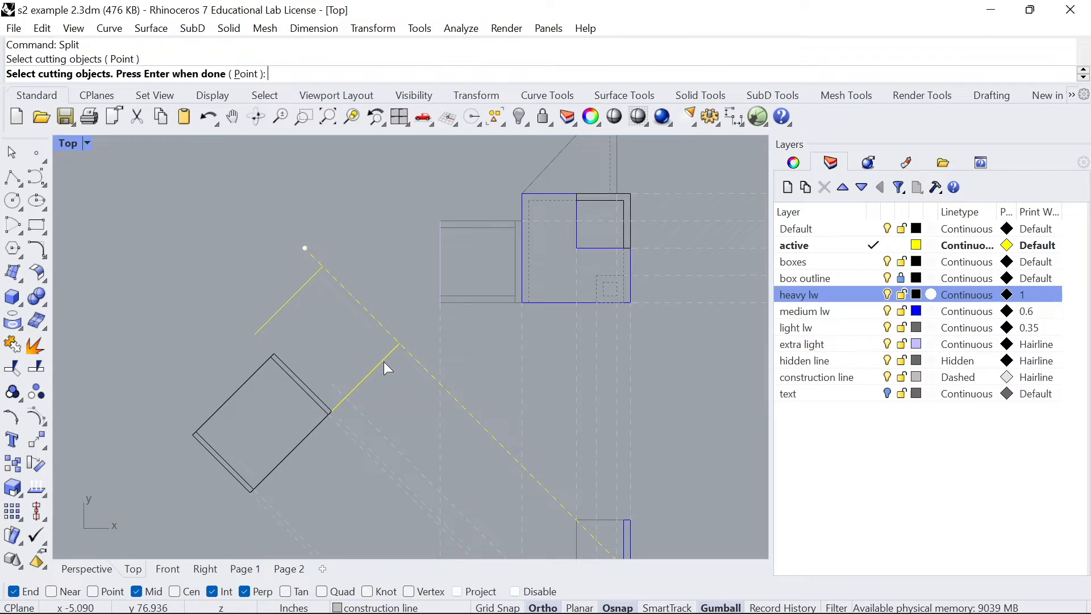
left_click(299, 291)
key("Return")
key("Escape")
left_click(312, 253)
key("Delete")
Step: Move the large box's two side lines and the edge segment between them to the "medium lw" layer
left_click(346, 289)
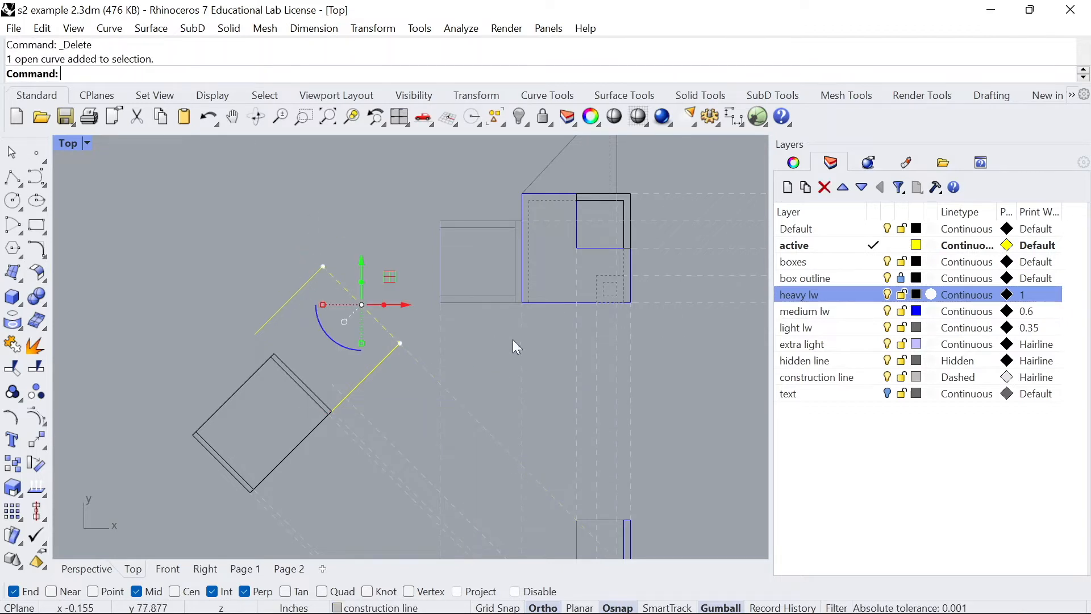
left_click(384, 356, "shift")
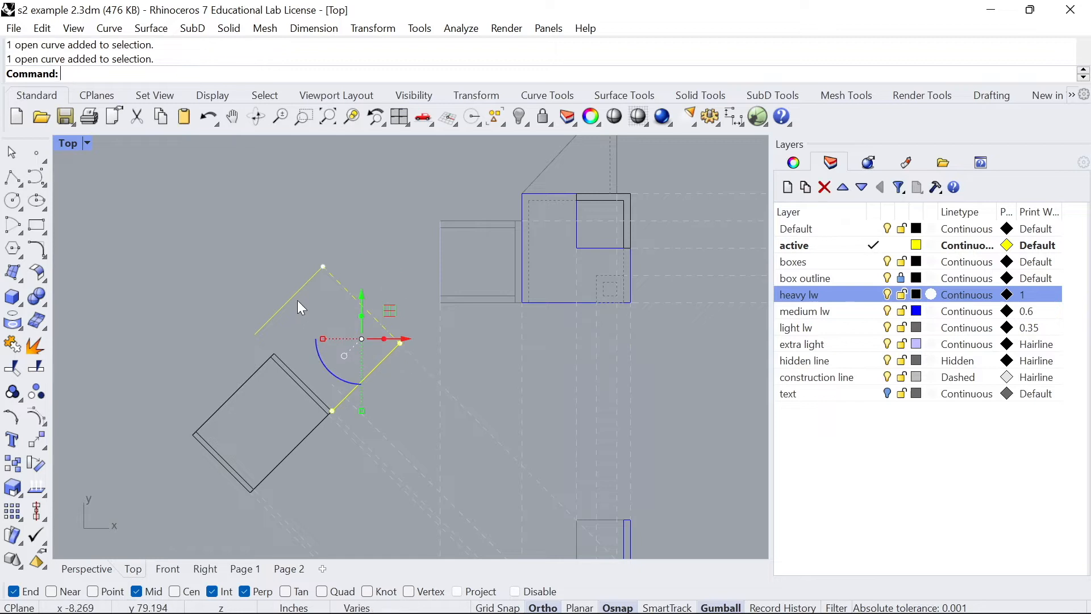
left_click(797, 314)
right_click(797, 314)
left_click(875, 536)
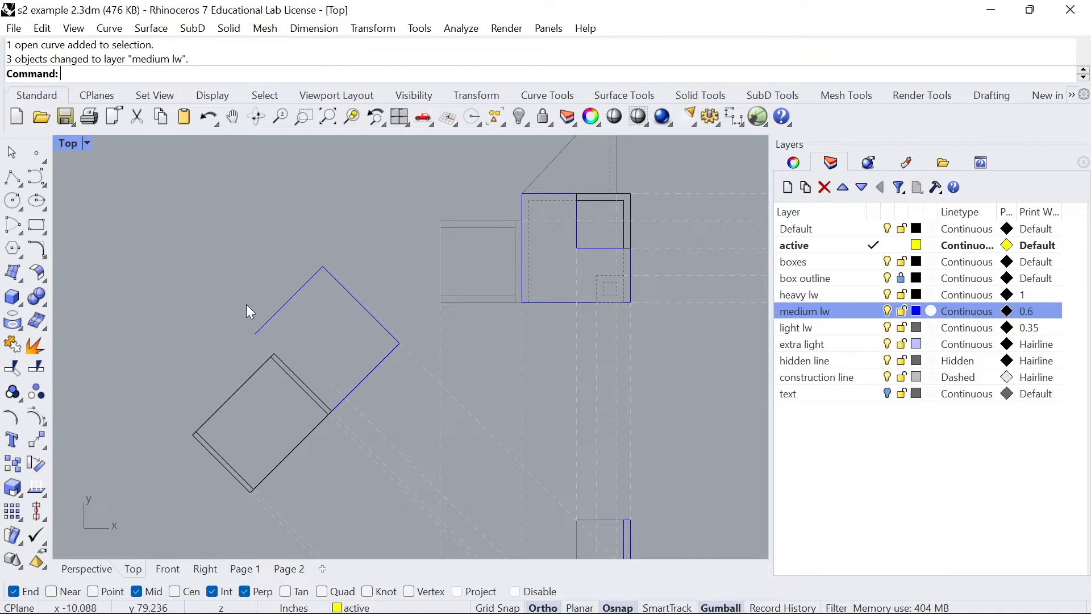
Step: Copy the projection line from the large box's upper near corner to its lower near corner in the lower view
scroll(484, 145, "down", 4)
scroll(428, 410, "up", 4)
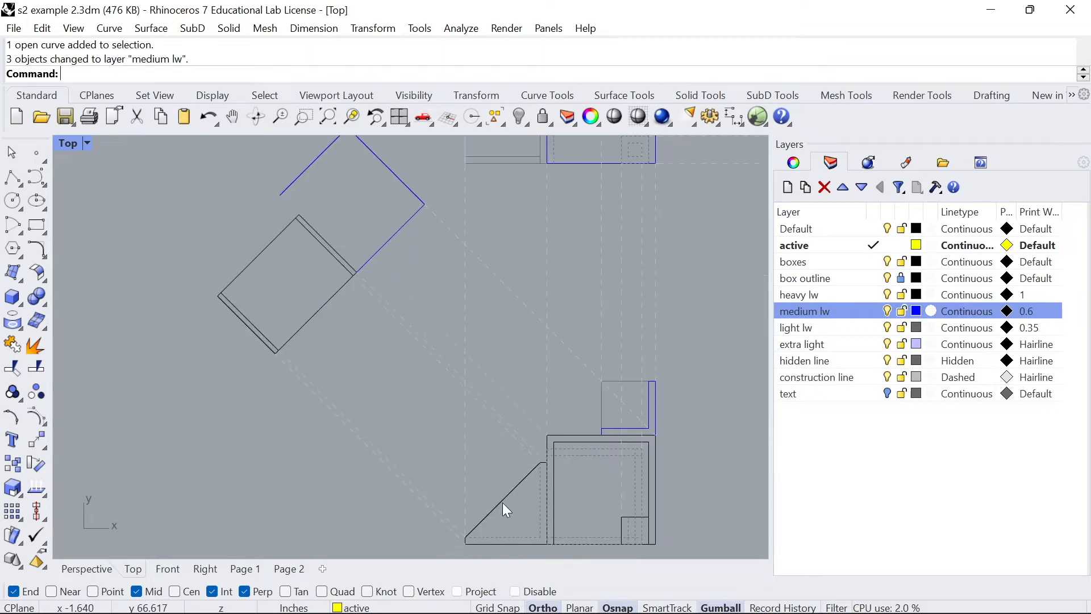
right_click_drag(502, 502, 485, 447)
scroll(529, 501, "up", 4)
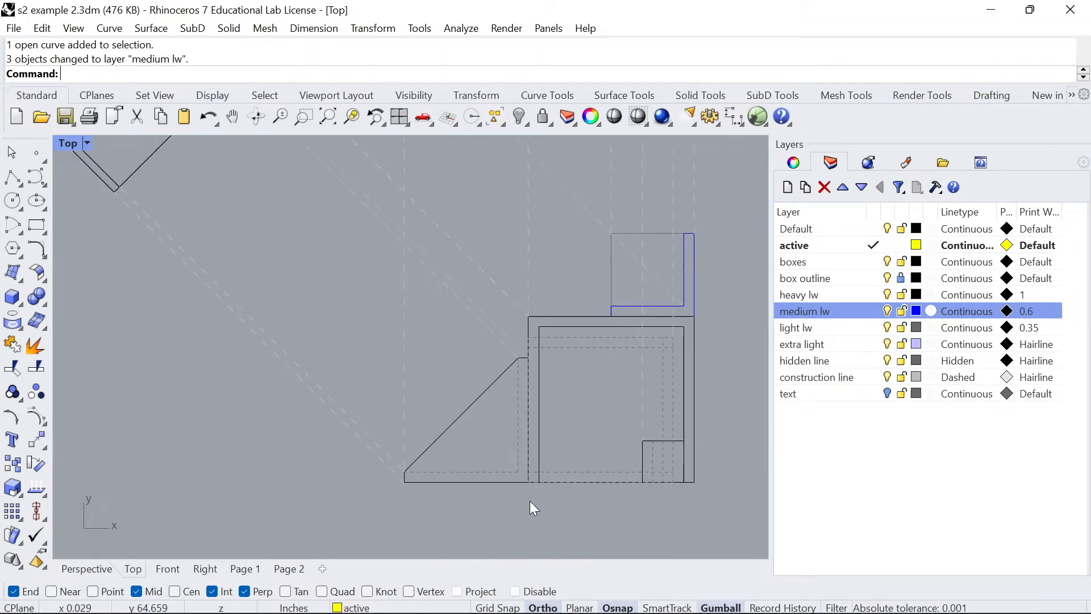
scroll(519, 469, "down", 2)
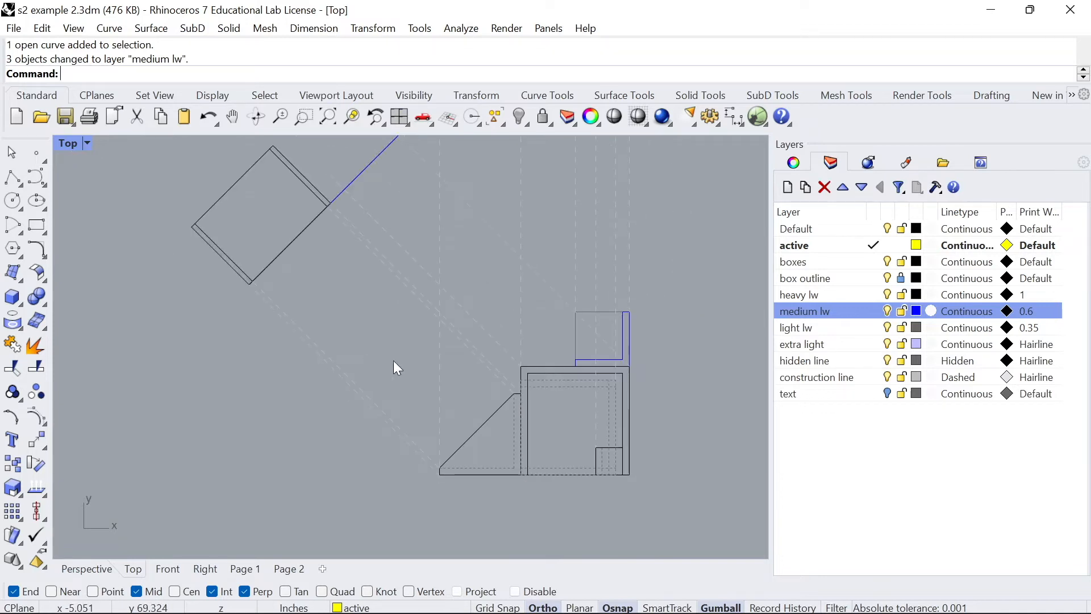
left_click(489, 335)
type("copy")
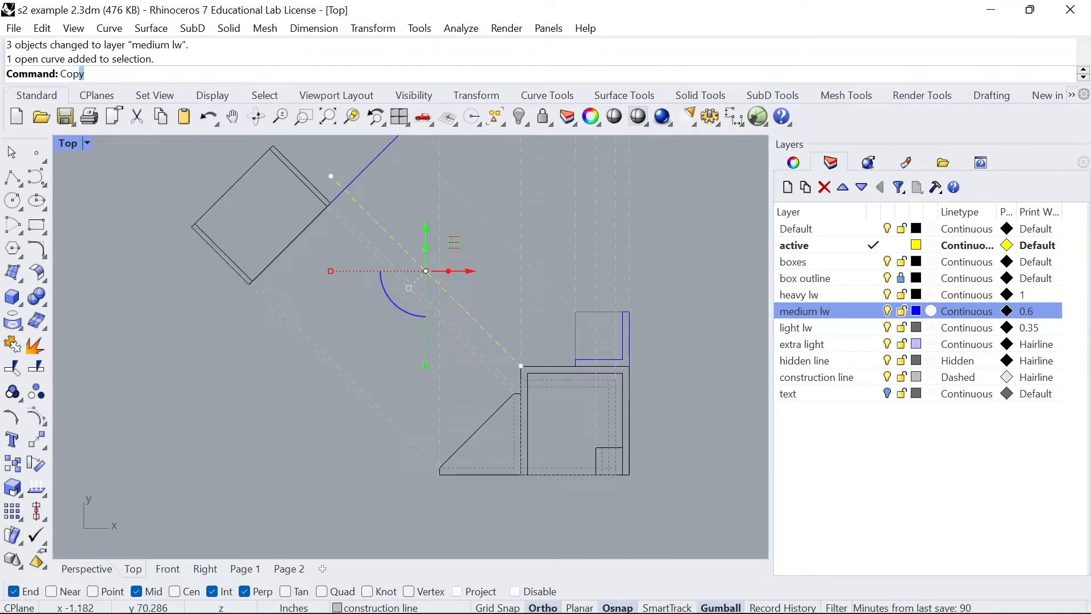
key("Return")
left_click(521, 366)
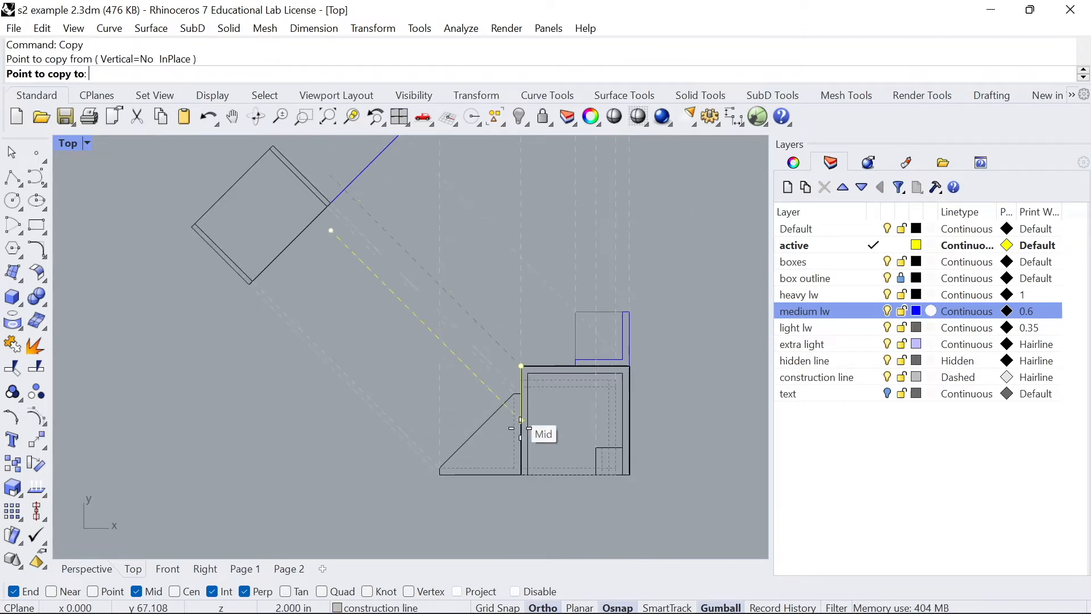
scroll(519, 460, "up", 3)
left_click(517, 483)
scroll(483, 429, "down", 4)
key("Return")
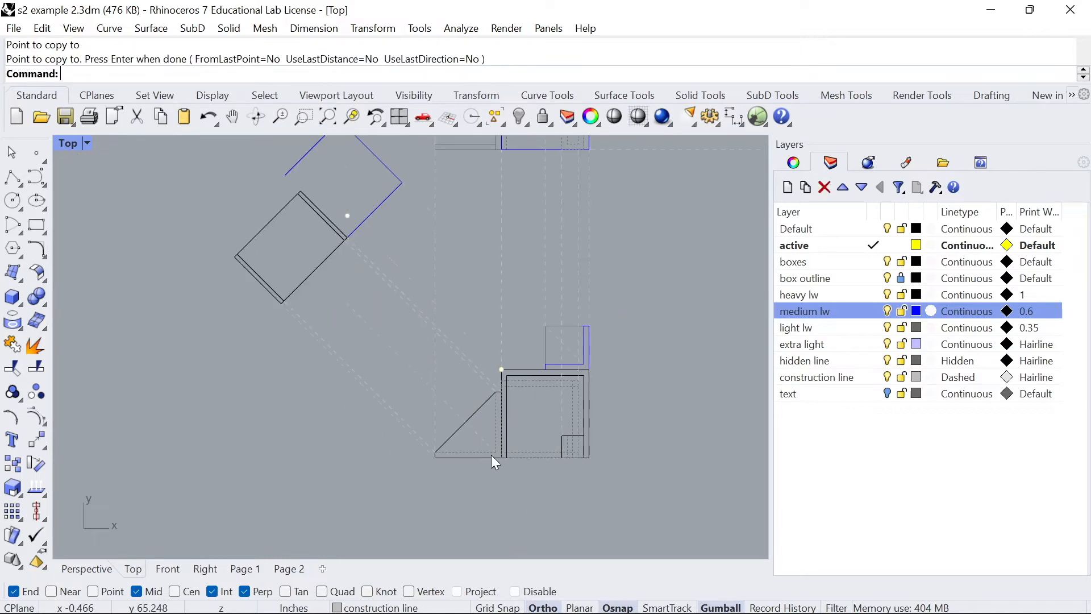
Step: Extend the copied projection line across the auxiliary rectangle and beyond its far side
scroll(492, 451, "up", 4)
left_click(474, 421)
scroll(473, 421, "down", 4)
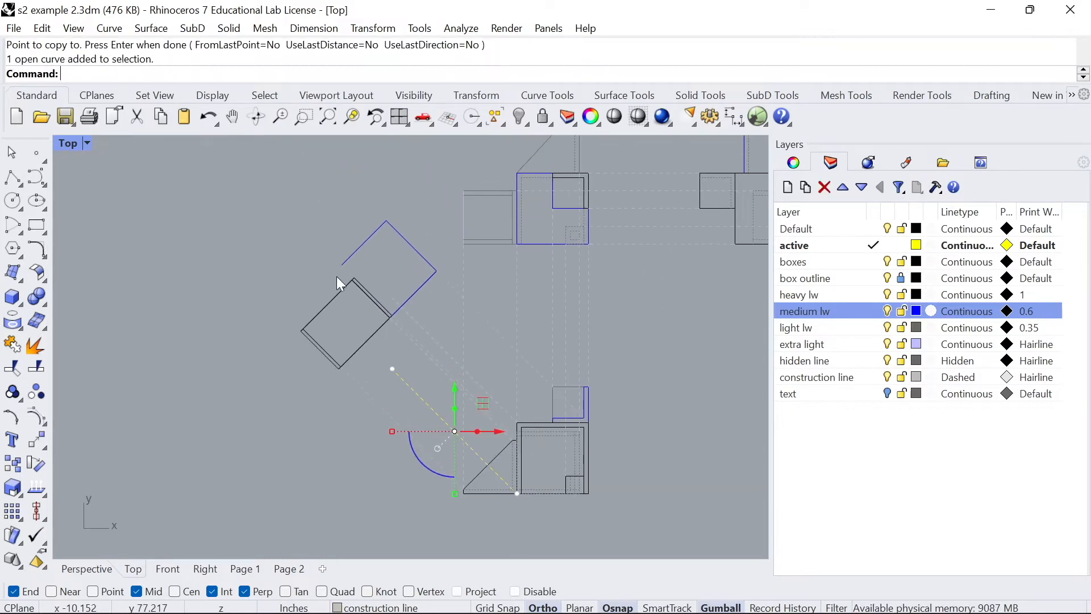
left_click(345, 257)
type("Extend")
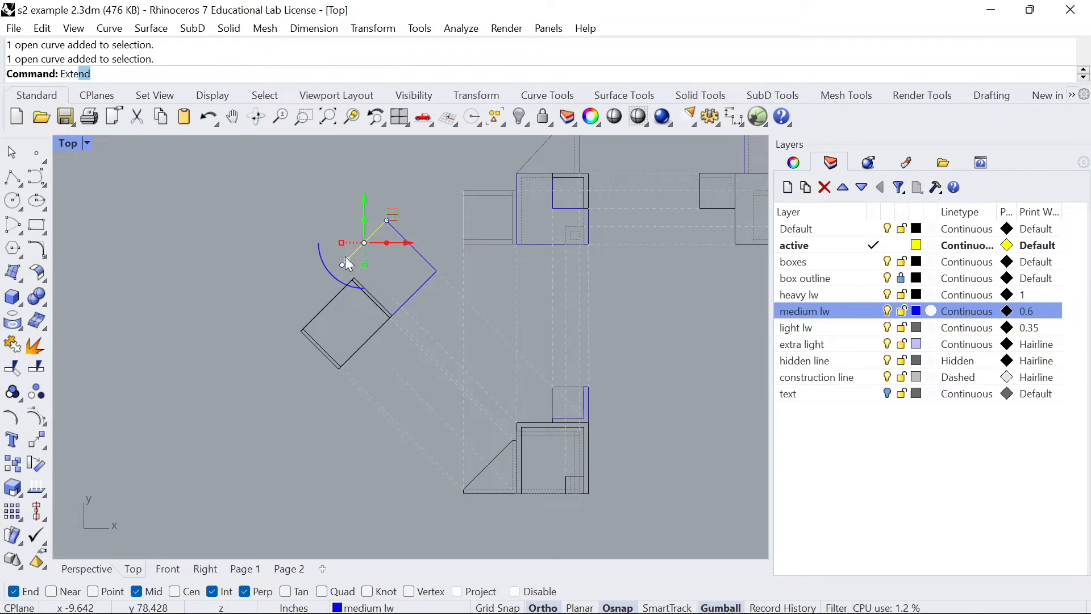
key("Return")
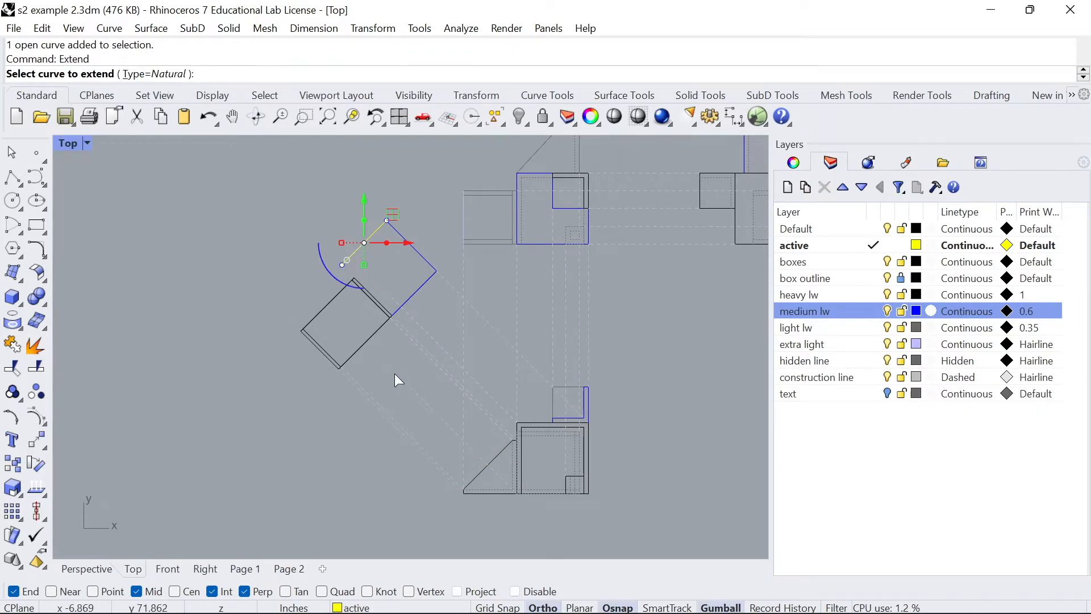
left_click(394, 374)
left_click(296, 271)
scroll(331, 295, "up", 6)
key("Return")
Step: Extend the large box's offset side line until it meets the lengthened projection line
left_click(305, 291)
key("Return")
left_click(343, 246)
key("Return")
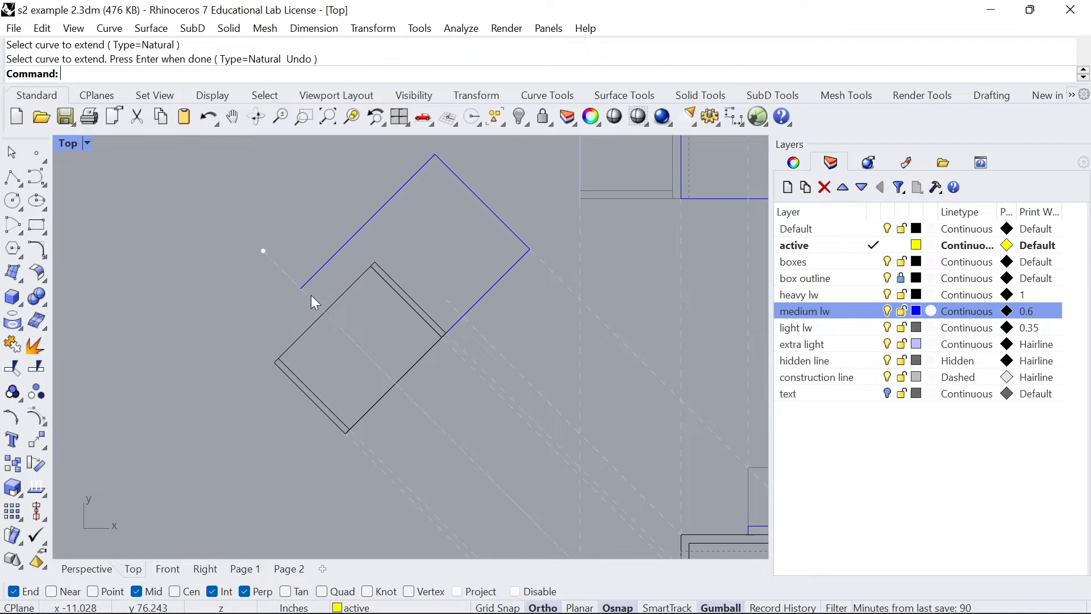
Step: Split the lengthened projection line at the box's side line and both rectangle edges, and delete the piece beyond the side line
left_click(311, 295)
type("split")
key("Return")
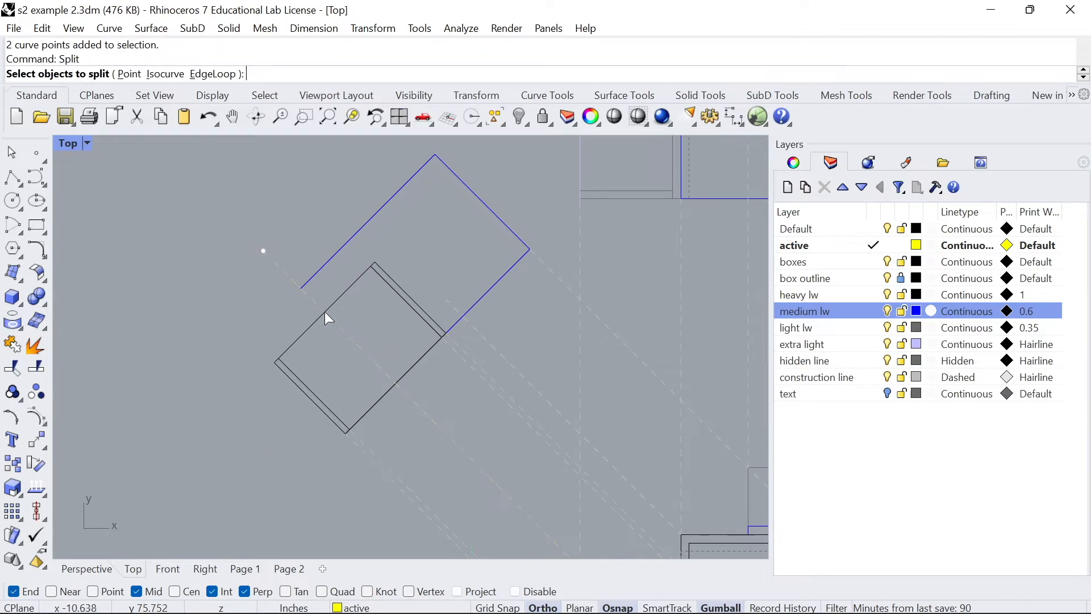
left_click(333, 303)
left_click(312, 277)
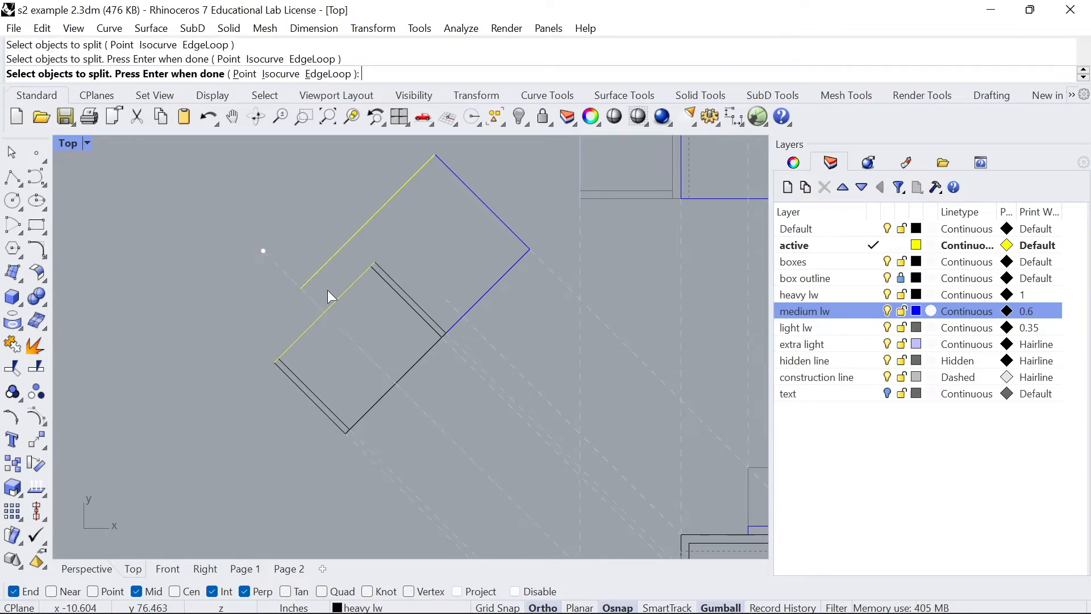
left_click(401, 366)
key("Return")
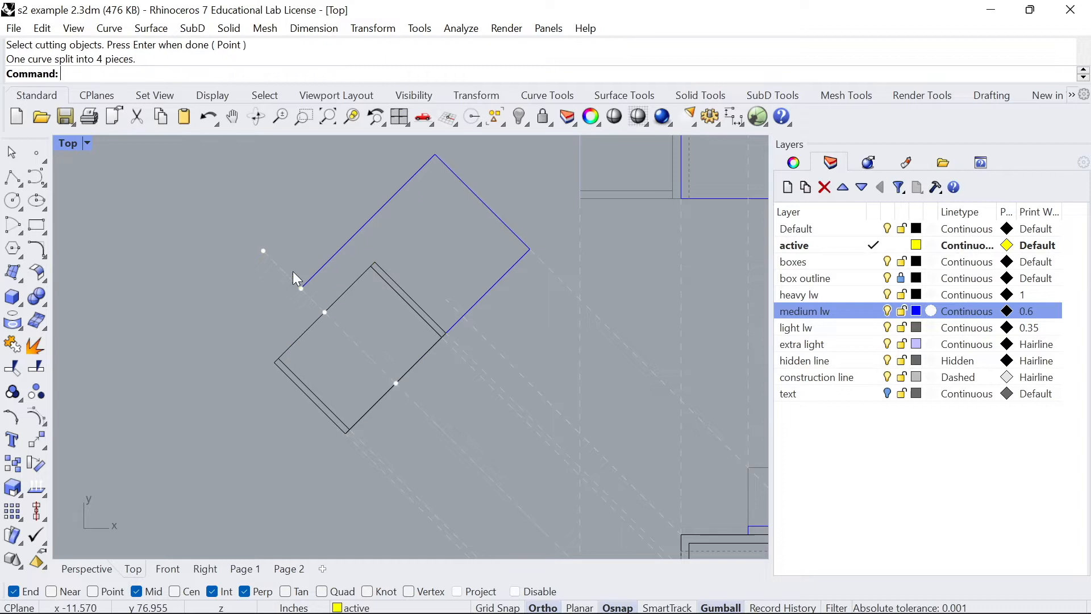
left_click(289, 271)
key("Delete")
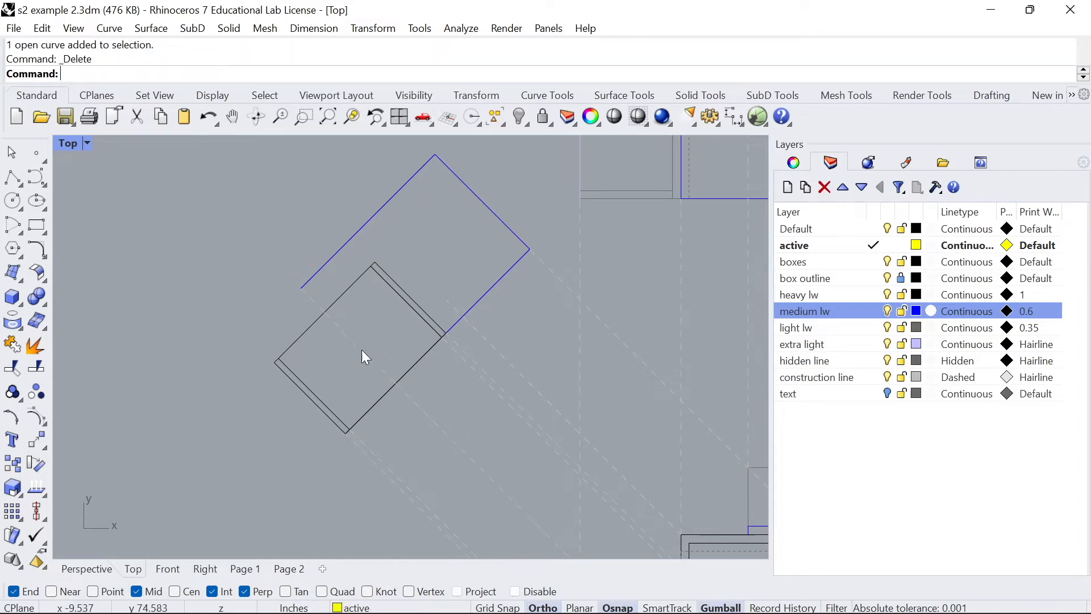
Step: Move the projection line segment inside the auxiliary rectangle to the "hidden line" layer
left_click(360, 352)
scroll(379, 362, "down", 4)
right_click_drag(380, 361, 354, 248)
scroll(534, 457, "up", 4)
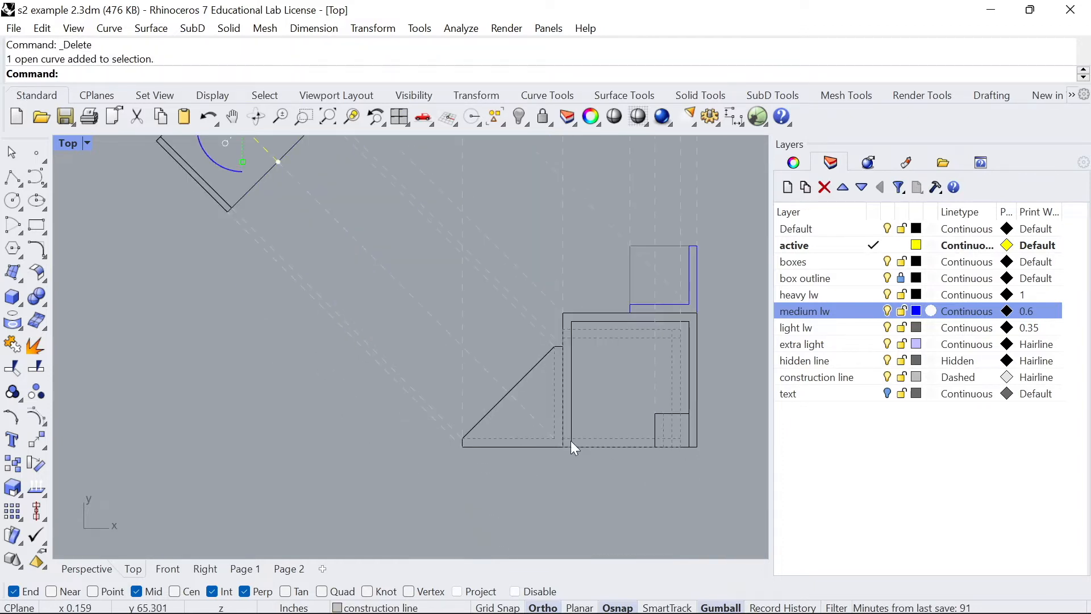
scroll(560, 442, "up", 2)
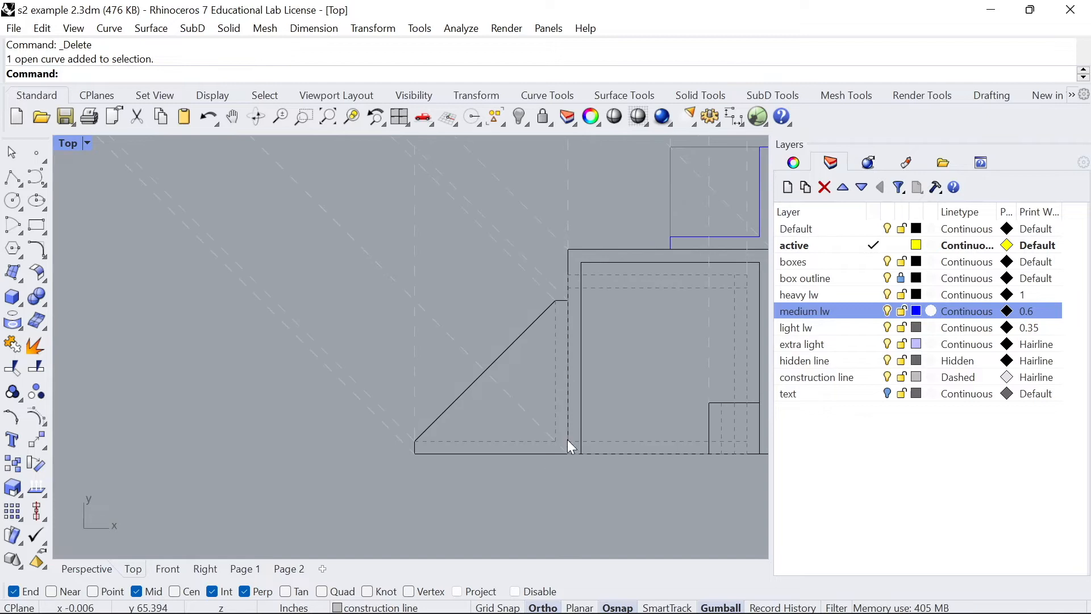
scroll(540, 409, "down", 6)
right_click_drag(378, 254, 397, 351)
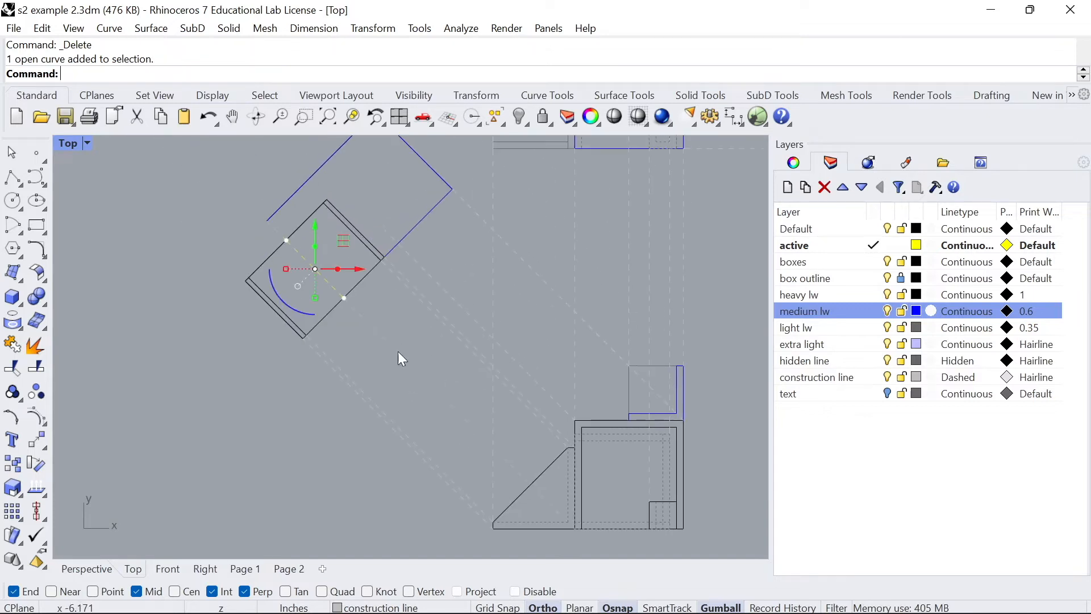
right_click(795, 358)
left_click(875, 536)
Step: Move the short segment between the rectangle and the box's offset side line to the "medium lw" layer
left_click(285, 234)
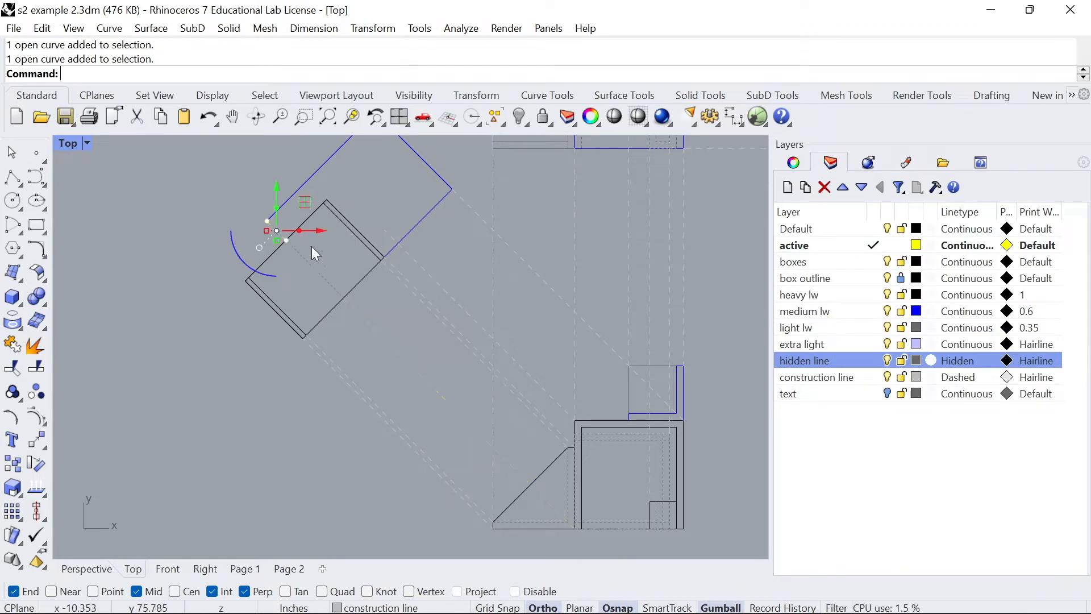
right_click(796, 311)
left_click(875, 536)
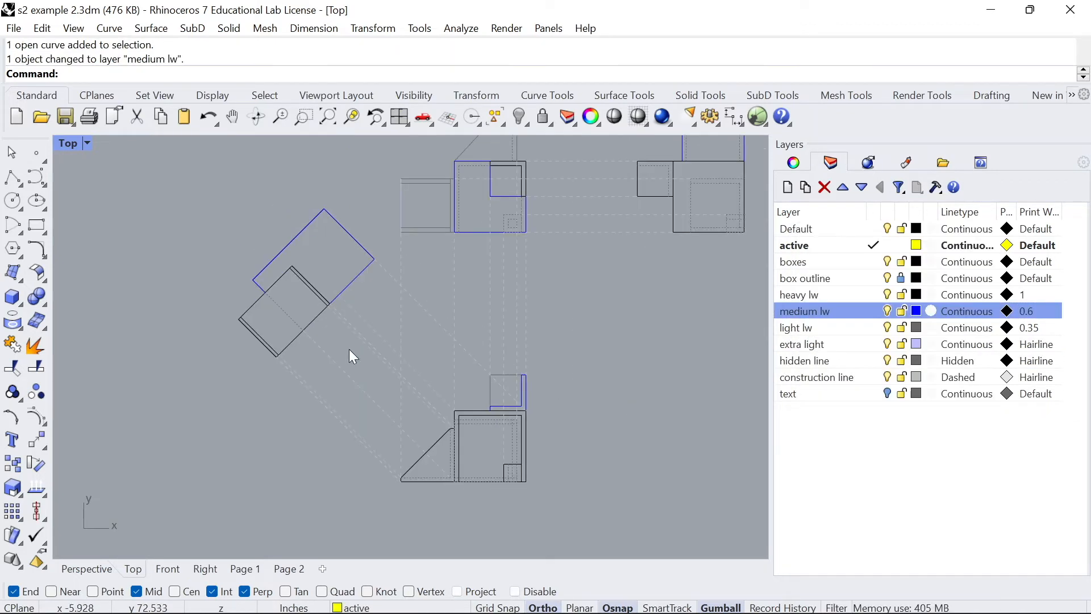
scroll(377, 335, "up", 2)
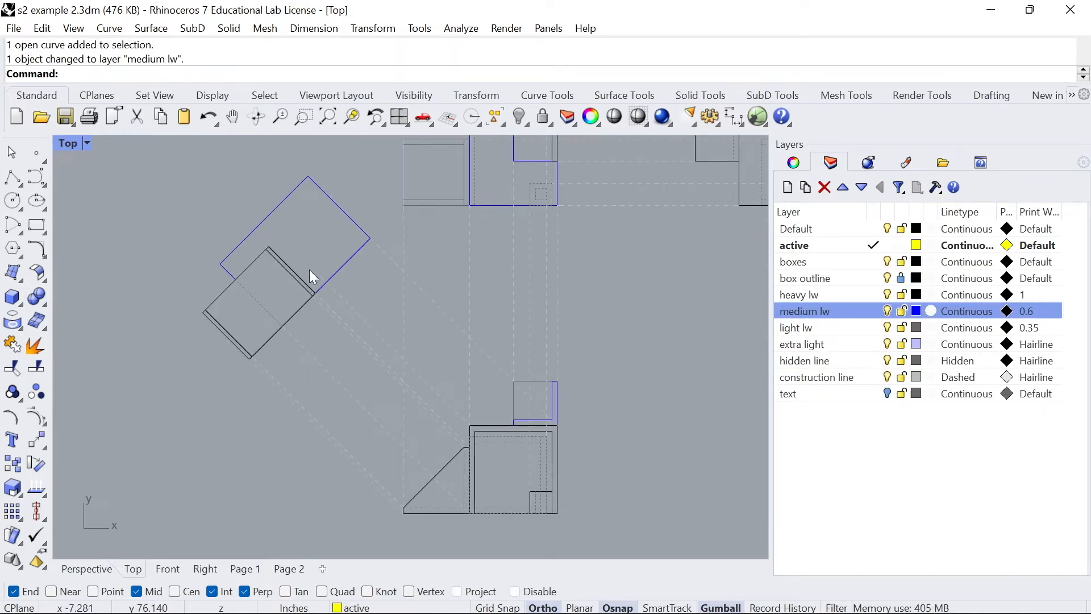
scroll(292, 254, "up", 4)
scroll(282, 289, "down", 2)
right_click(336, 294)
key("Escape")
mouse_move(351, 323)
right_mouse_down()
mouse_move(309, 280)
mouse_move(332, 321)
right_mouse_up()
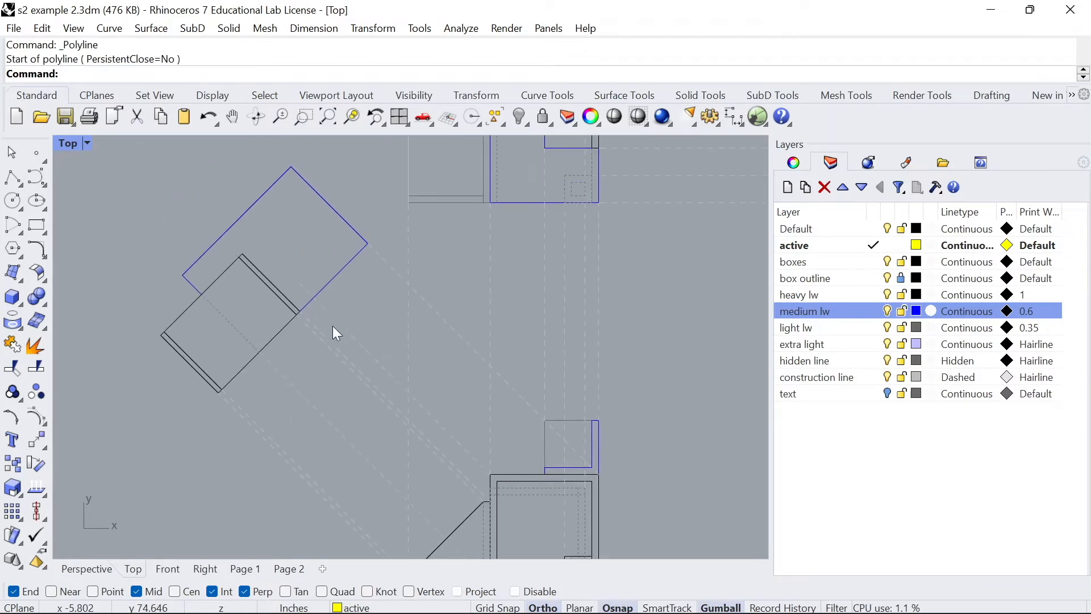
Step: Extend the projection line from the large box's top corner to the far upper edge of the auxiliary rectangle
left_click(338, 325)
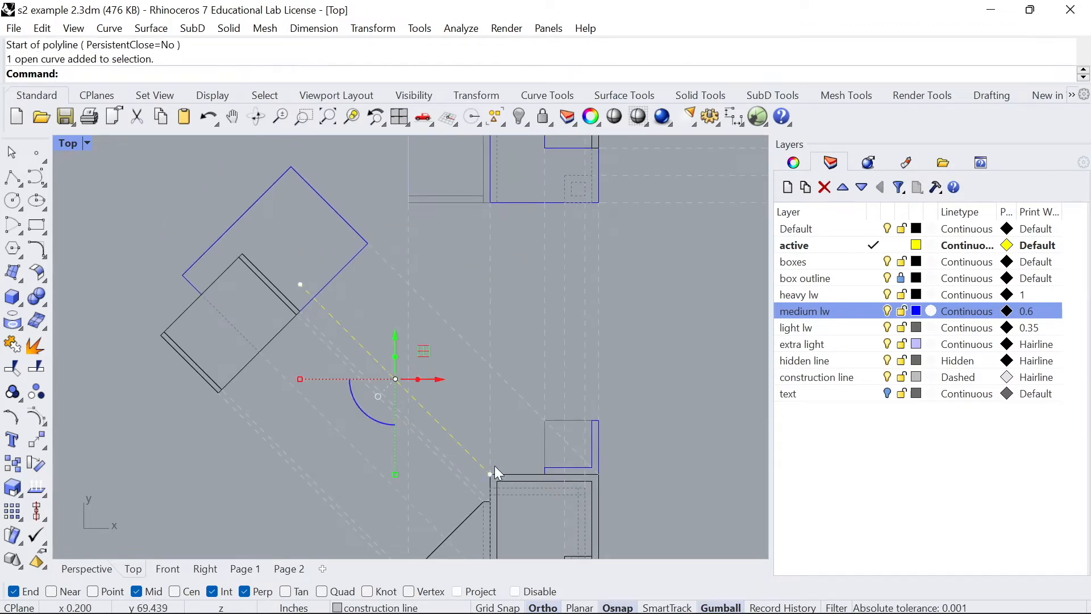
left_click(248, 218)
type("Extend")
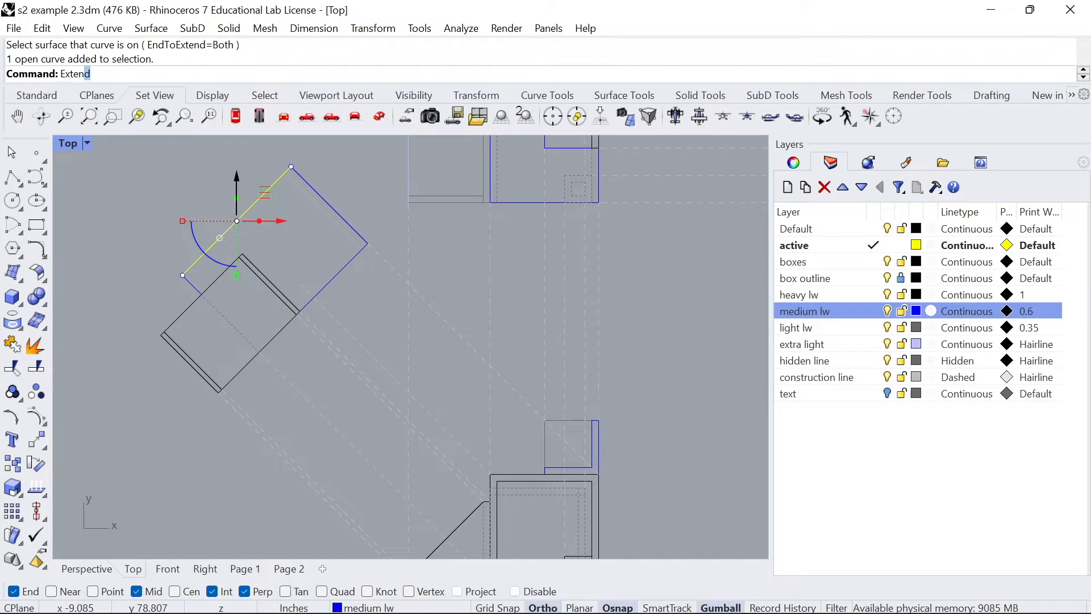
key("Return")
left_click(306, 290)
key("Return")
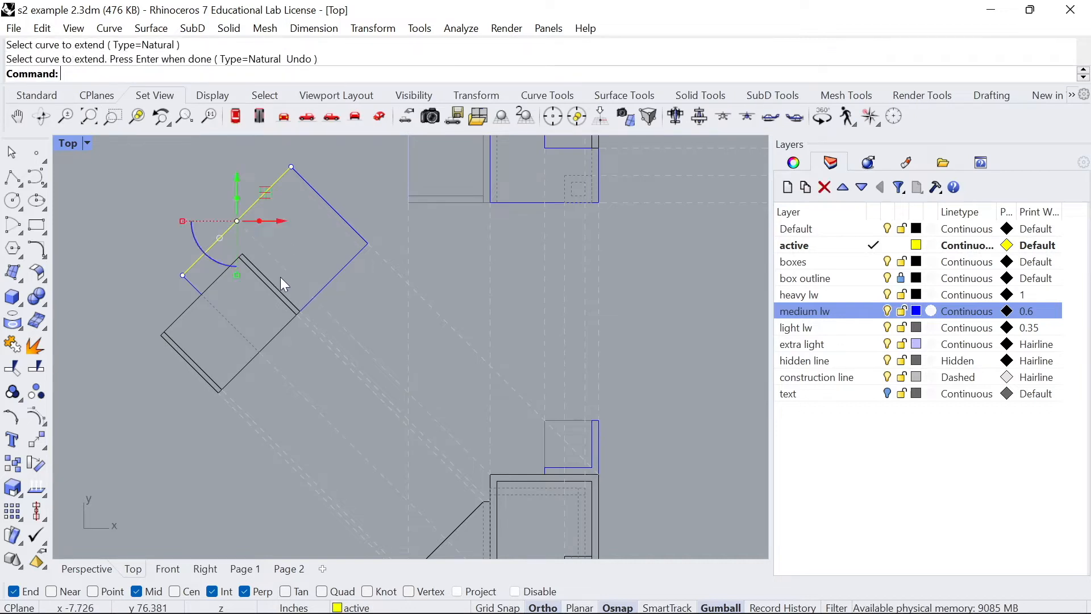
Step: Split the extended projection line at the auxiliary rectangle's near edge and move the segment inside to the "medium lw" layer
key("Escape")
left_click(300, 278)
type("Split")
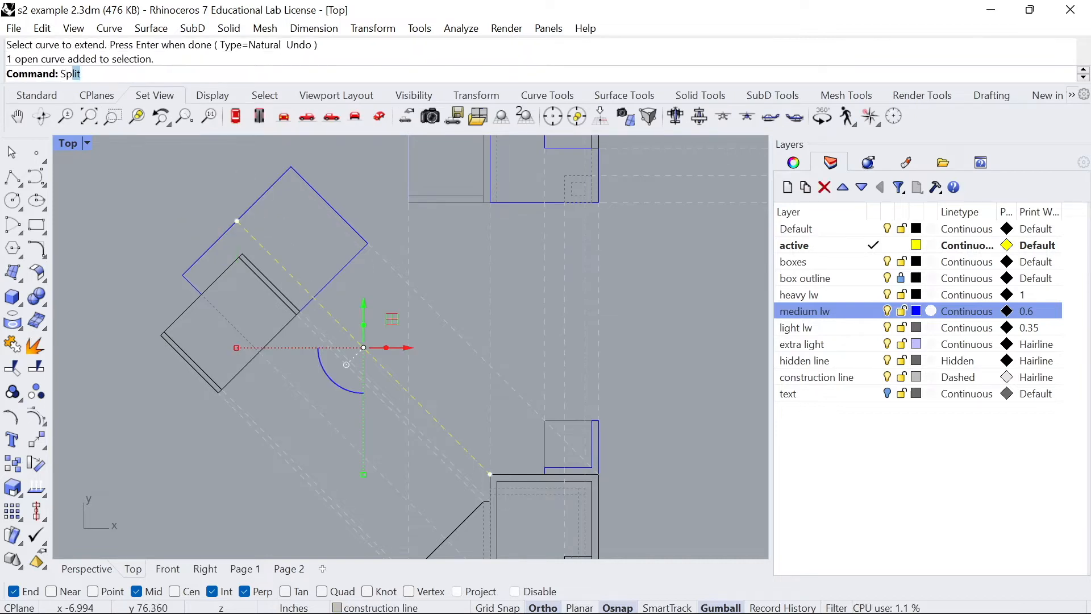
key("Return")
left_click(324, 281)
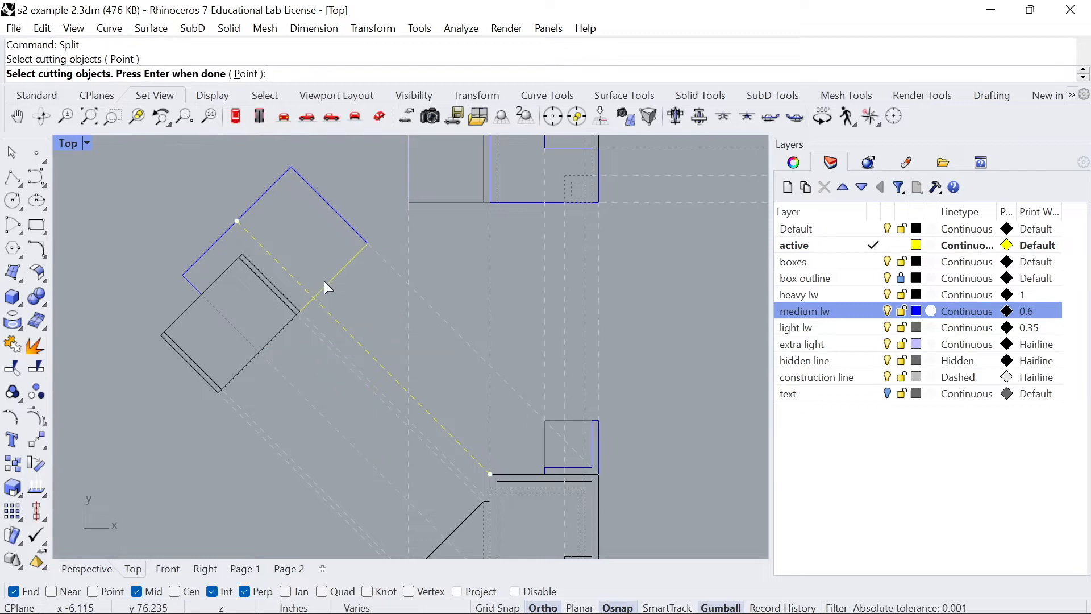
key("Return")
left_click(276, 259)
right_click(796, 311)
left_click(860, 536)
key("Escape")
scroll(380, 299, "down", 2)
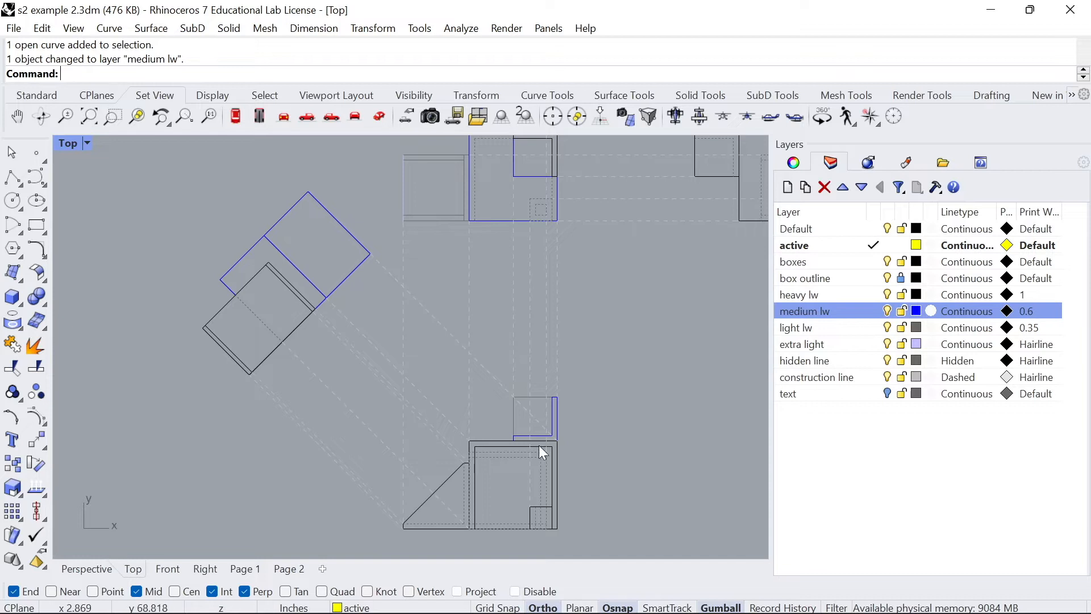
mouse_move(455, 372)
right_mouse_down()
mouse_move(458, 382)
mouse_move(450, 372)
right_mouse_up()
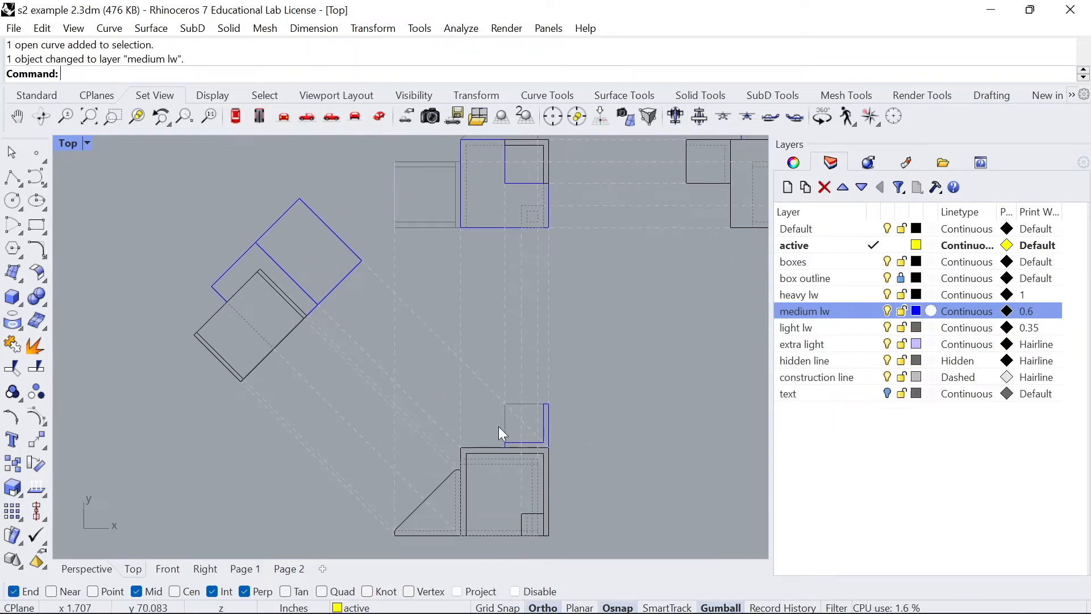
scroll(418, 388, "down", 4)
scroll(416, 388, "up", 4)
right_click_drag(400, 388, 420, 401)
left_click(20, 177)
key("Escape")
Step: Copy the large box's corner projection line to the outer corners of the small box sitting on top
left_click(495, 380)
type("copy")
key("Return")
scroll(568, 448, "up", 6)
left_click(575, 469)
left_click(574, 386)
scroll(473, 462, "down", 6)
right_click_drag(378, 379, 397, 399)
key("Return")
Step: Extend the auxiliary rectangle's far upper edge to the outermost copied projection line
left_click(315, 259)
type("extend")
key("Return")
left_click(323, 249)
key("Return")
key("Return")
left_click(316, 252)
key("Return")
Step: Split the lengthened upper edge where the small box's lower projection line crosses it
right_click_drag(492, 430, 498, 418)
left_click(320, 248)
type("split")
key("Return")
left_click(322, 267)
key("Return")
Step: Offset the small box's edge segment 1/4 inch inward as its wall thickness
scroll(324, 242, "up", 4)
left_click(338, 256)
type("offset 1/4")
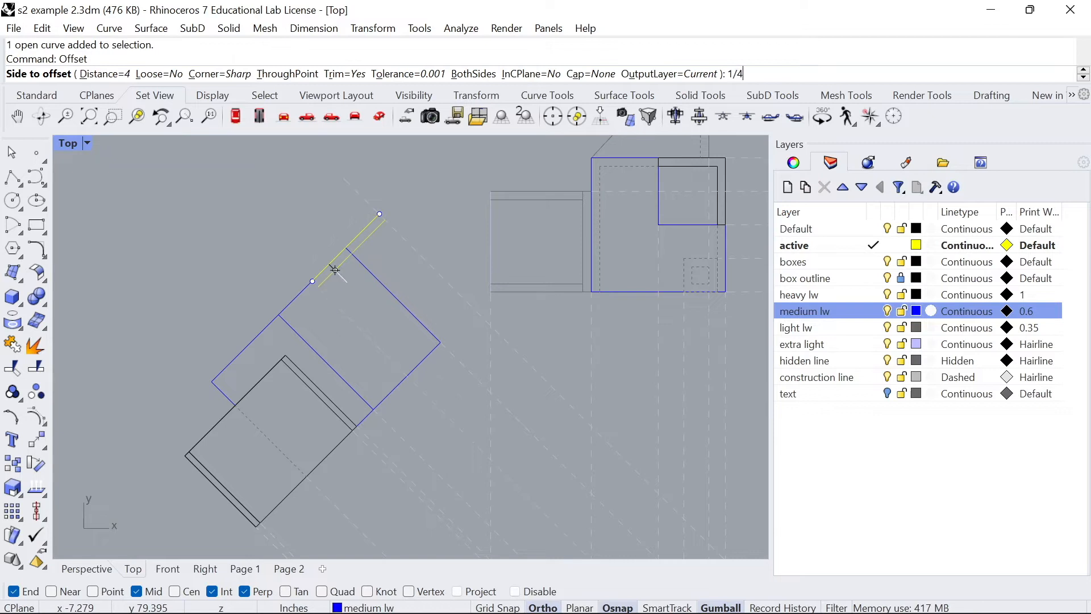
key("Return")
left_click(344, 280)
Step: Offset the same edge segment farther inward to form the opposite side of the small box
scroll(357, 292, "down", 6)
scroll(381, 335, "up", 6)
scroll(374, 329, "down", 4)
scroll(322, 281, "up", 4)
left_click(318, 234)
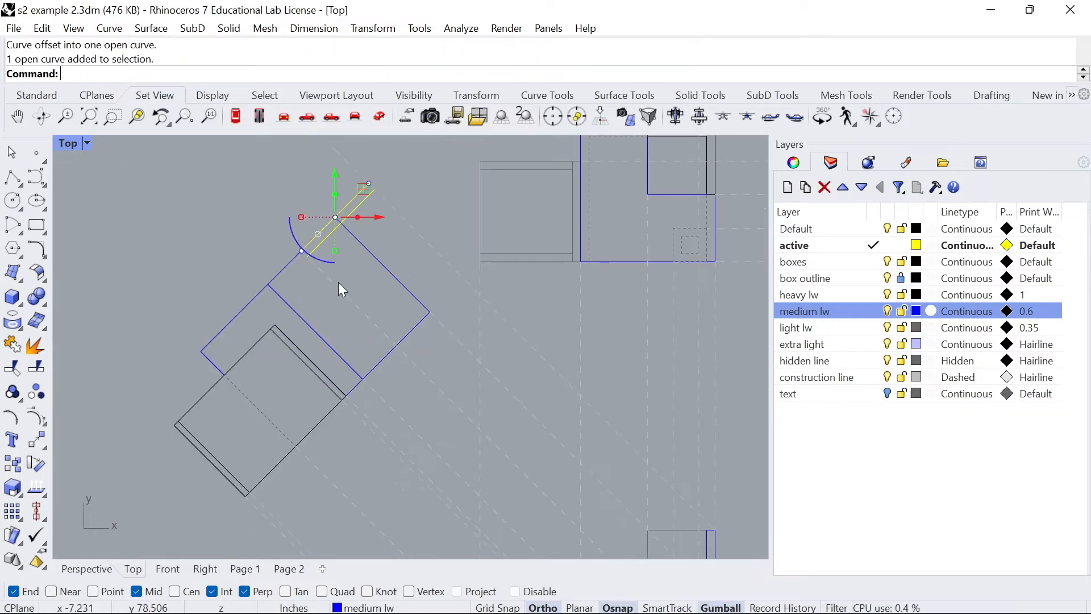
key("Return")
left_click(369, 289)
Step: Offset the small box's lower projection line 1/4 inch inward and put the offset on the "construction line" layer
scroll(343, 287, "up", 2)
left_click(347, 295)
type("O")
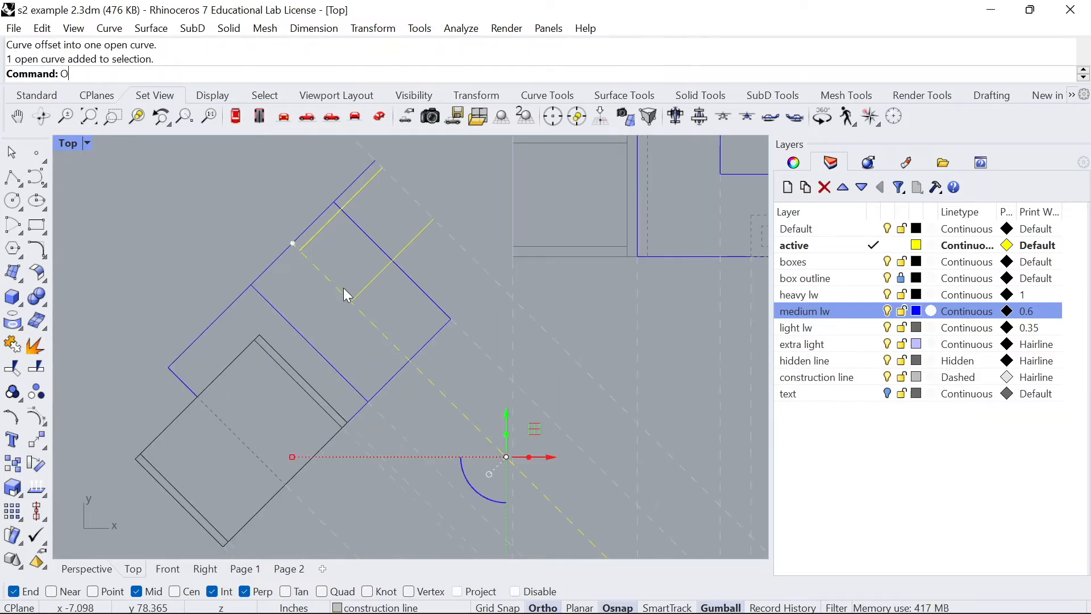
type("ffset")
key("Return")
type("1/4")
key("Return")
left_click(357, 286)
left_click(376, 315)
scroll(390, 329, "down", 3)
right_click(812, 377)
left_click(901, 536)
Step: Split the lower projection line and its offset at the small box's opposite side line
scroll(375, 327, "up", 3)
scroll(374, 325, "up", 2)
left_click(336, 306)
type("split")
key("Return")
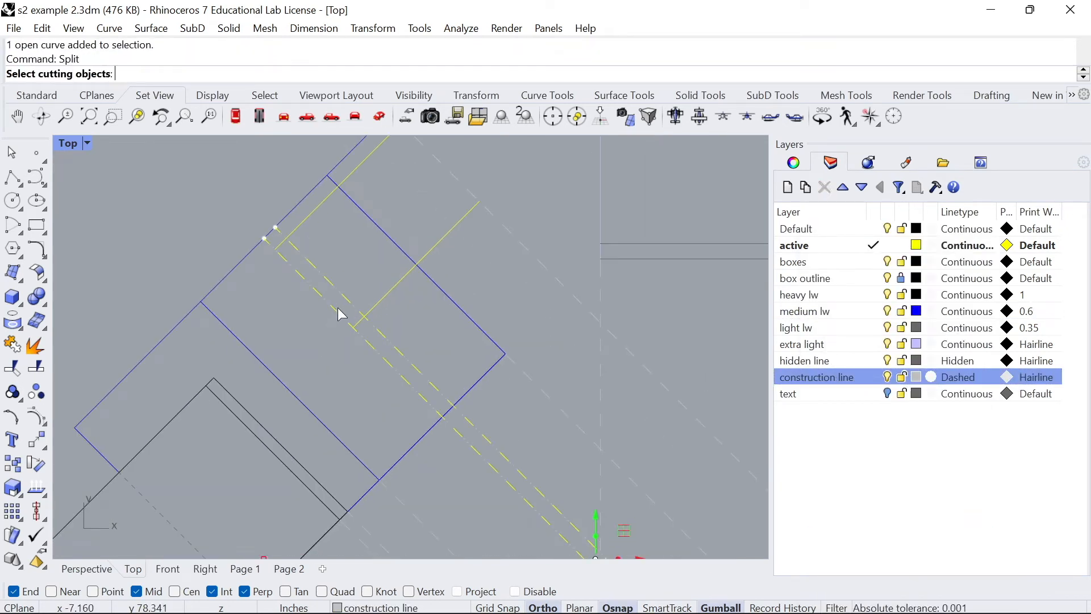
left_click(361, 319)
key("Return")
Step: Move the two split segments inside the small box and its opposite side line to the "light lw" layer
scroll(324, 284, "up", 2)
left_click(297, 247)
left_click(438, 261, "shift")
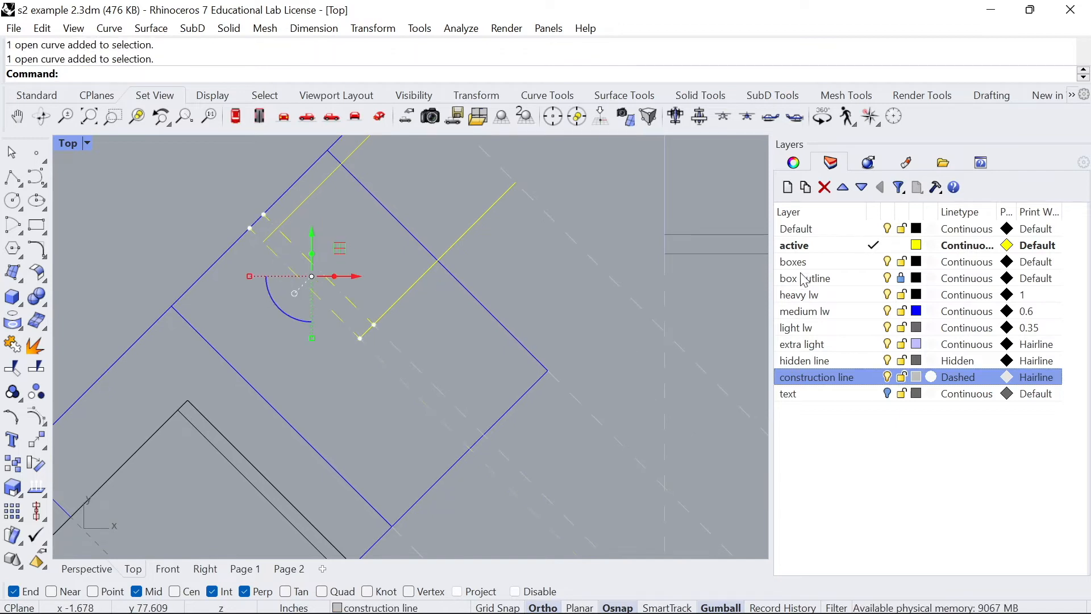
right_click(804, 328)
left_click(909, 535)
right_click(784, 326)
left_click(883, 531)
Step: Trim the overhanging ends where the small box's two inner wall lines cross
scroll(328, 275, "down", 6)
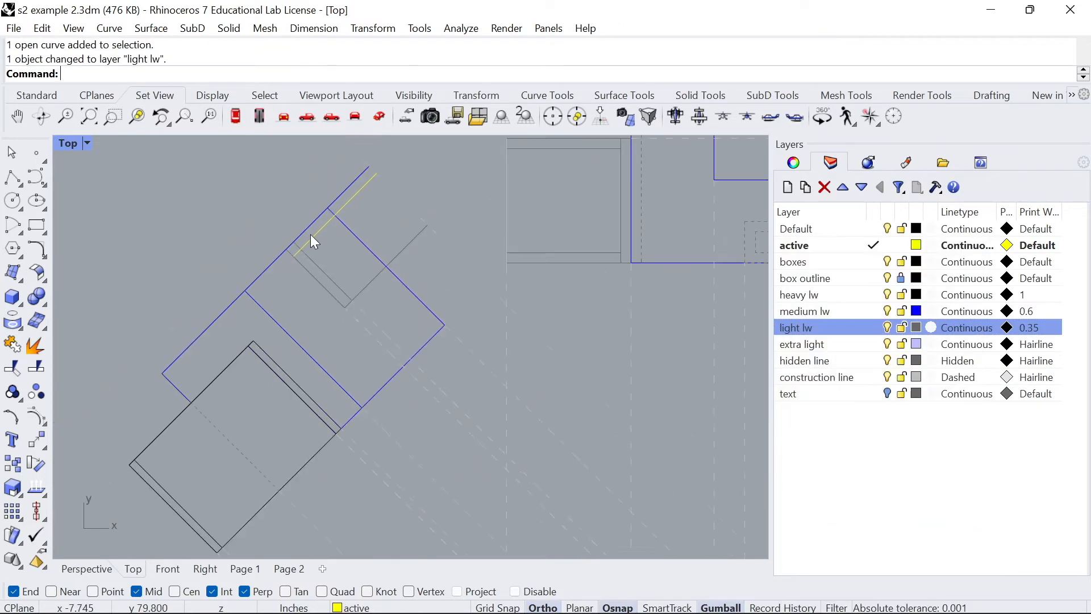
scroll(297, 251, "up", 4)
left_click_drag(303, 306, 265, 228)
type("Tr")
key("Return")
scroll(284, 257, "up", 4)
left_click(285, 264)
left_click(286, 251)
key("Return")
Step: Split the small box's inner wall line and the auxiliary rectangle's end edge where they cross
scroll(284, 241, "down", 12)
scroll(345, 254, "up", 4)
right_click_drag(345, 275, 350, 297)
scroll(323, 263, "up", 8)
left_click_drag(331, 279, 311, 264)
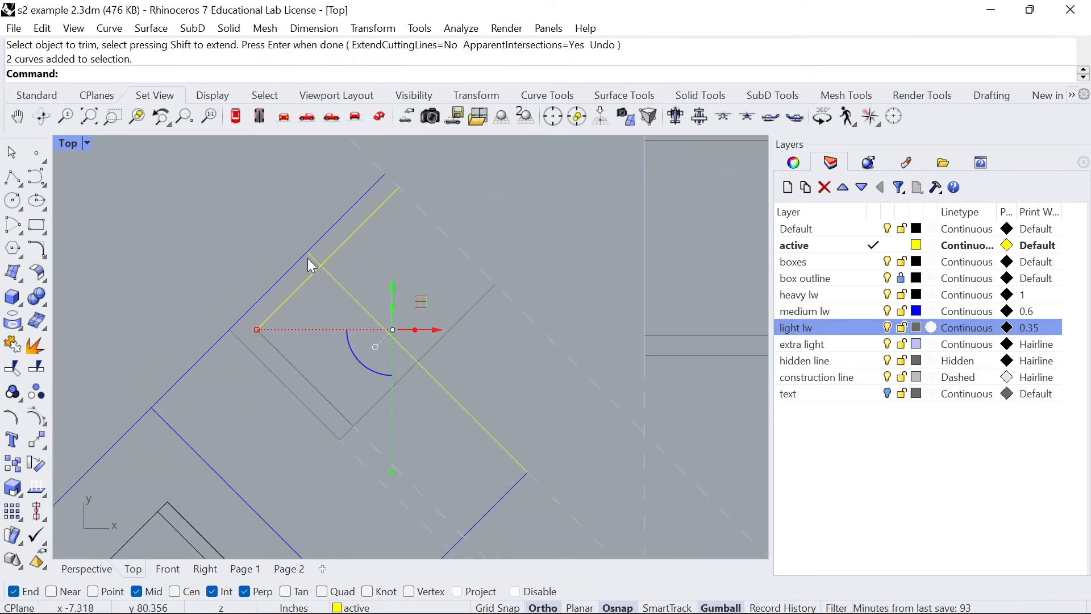
type("Split")
key("Return")
left_click(327, 272)
key("Return")
Step: Move the small box's outer edge, inner wall segment and short wall-thickness piece to the "light lw" layer
left_click(326, 272)
left_click(325, 281)
left_click(315, 271)
scroll(295, 274, "up", 4)
left_click(287, 271)
left_click(304, 248)
scroll(326, 246, "up", 6)
left_click(325, 292, "shift")
right_click(794, 328)
left_click(855, 535)
Step: Split the auxiliary rectangle's end edge at the small box's opposite side, and move the piece inside the box to "extra light"
scroll(485, 311, "down", 12)
left_click(493, 348)
scroll(498, 355, "up", 4)
right_click_drag(500, 375, 414, 316)
right_click(420, 325)
left_click(428, 336)
right_click(421, 325)
scroll(388, 303, "down", 6)
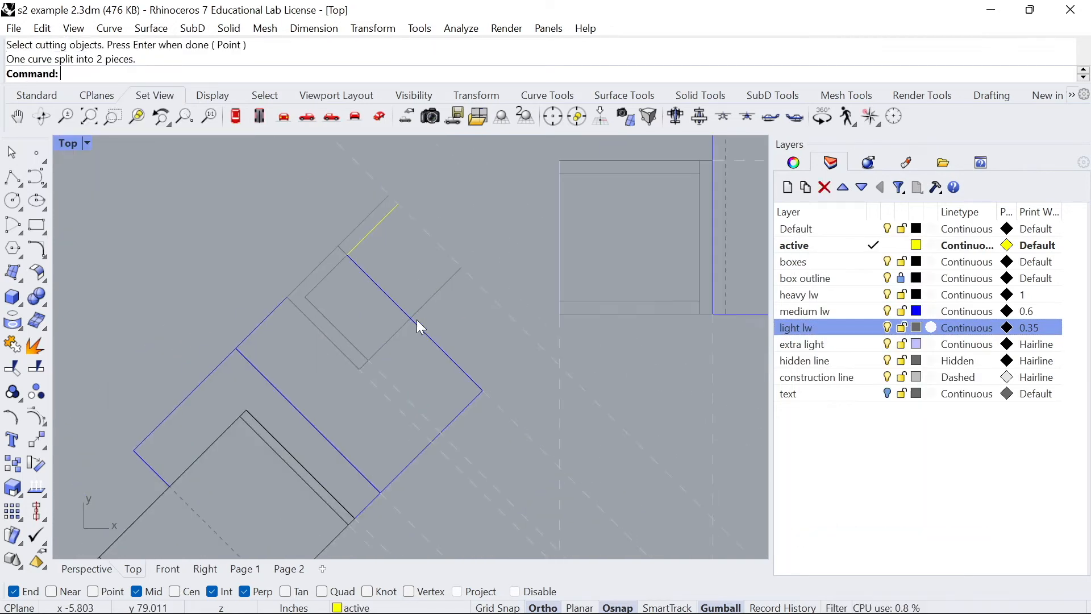
left_click(396, 304)
right_click(789, 344)
left_click(855, 536)
Step: Split the small box's opposite side line where it crosses the auxiliary rectangle's end edge
left_click(431, 295)
key("Return")
left_click(396, 301)
right_click(395, 296)
Step: Copy the small box's outermost projection line to the inner edge of its side wall
scroll(395, 297, "down", 6)
left_click(514, 373)
type("Copy")
key("Return")
left_click(592, 453)
Step: Split both outer projection lines where they meet the edges of the small box in the auxiliary view
right_click(346, 270)
scroll(273, 186, "up", 8)
left_click_drag(320, 271, 298, 225)
type("Split")
key("Return")
left_click(263, 215)
left_click(244, 196)
right_click(244, 195)
left_click(220, 173)
right_click_drag(218, 173, 272, 262)
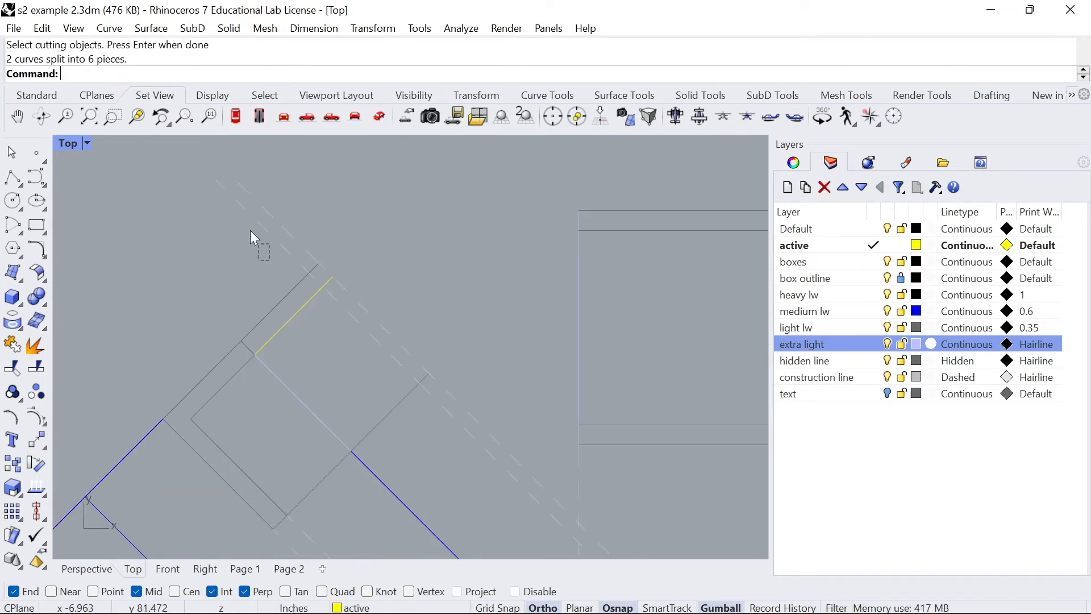
Step: Delete the projection line ends beyond the small box and move the wall line pieces within the box to "light lw"
left_click_drag(307, 250, 253, 230)
key("Delete")
scroll(311, 322, "up", 2)
left_click_drag(384, 351, 347, 301)
right_click(795, 328)
left_click(829, 514)
Step: Trim the small box's wall lines where they overlap at the corner and move its inner end edge to "light lw"
left_click_drag(376, 337, 299, 261)
type("Trim")
key("Return")
left_click(318, 274)
left_click(333, 278)
scroll(312, 267, "down", 4)
right_click(781, 326)
left_click(830, 535)
Step: Examine the boxes and wedges in the perspective model from several angles and compare them with the auxiliary view
scroll(323, 244, "down", 8)
scroll(336, 335, "up", 2)
mouse_move(337, 335)
right_mouse_down()
mouse_move(363, 297)
mouse_move(358, 257)
mouse_move(326, 288)
mouse_move(330, 310)
mouse_move(302, 292)
mouse_move(292, 325)
right_mouse_up()
scroll(336, 253, "down", 4)
scroll(292, 325, "up", 2)
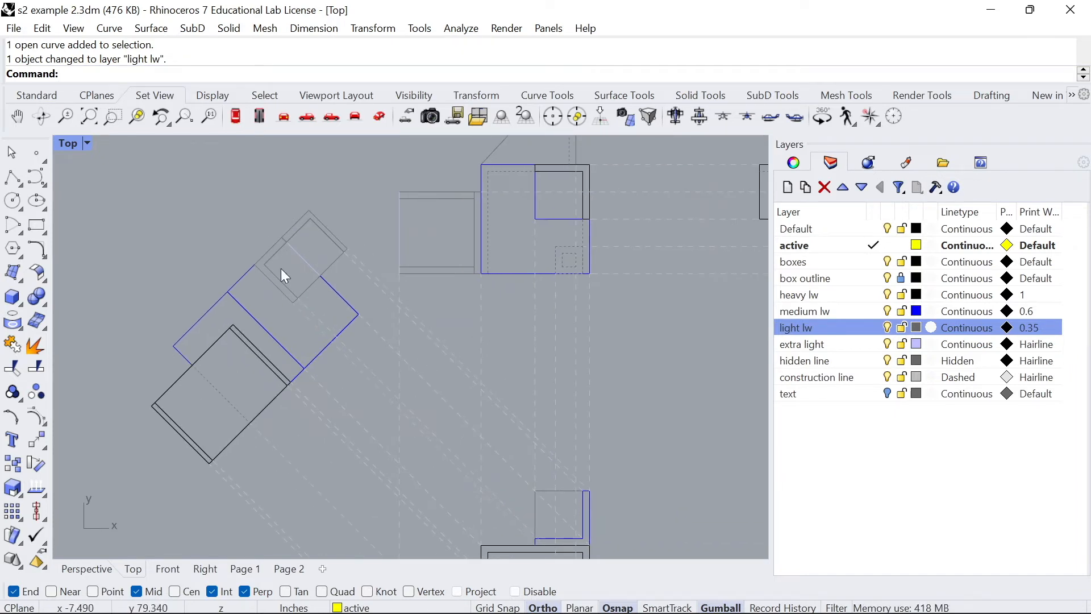
scroll(287, 293, "up", 2)
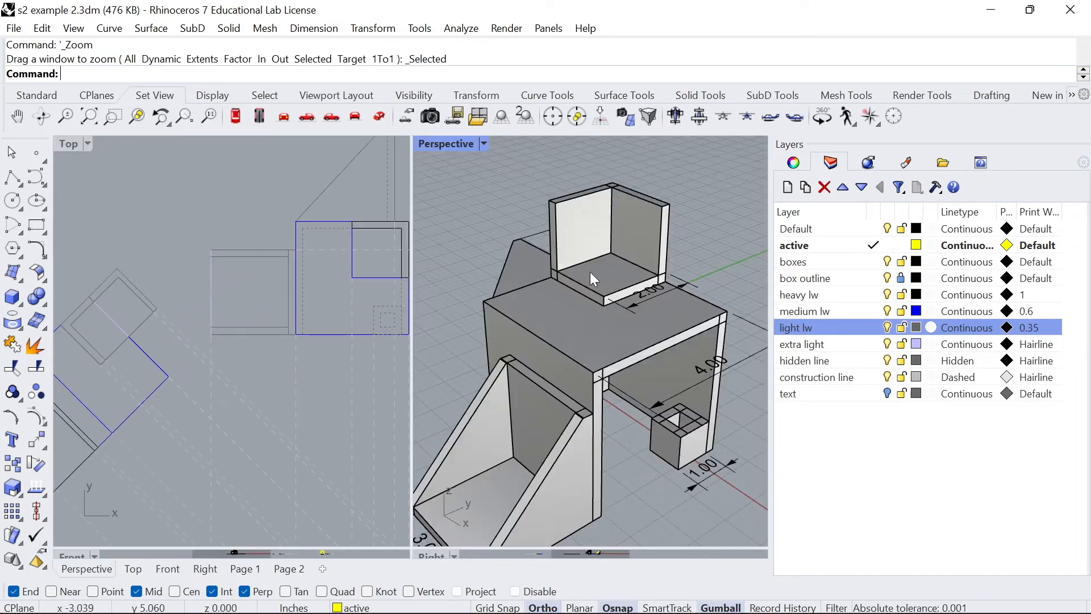
right_click_drag(590, 271, 585, 277)
scroll(583, 269, "up", 3)
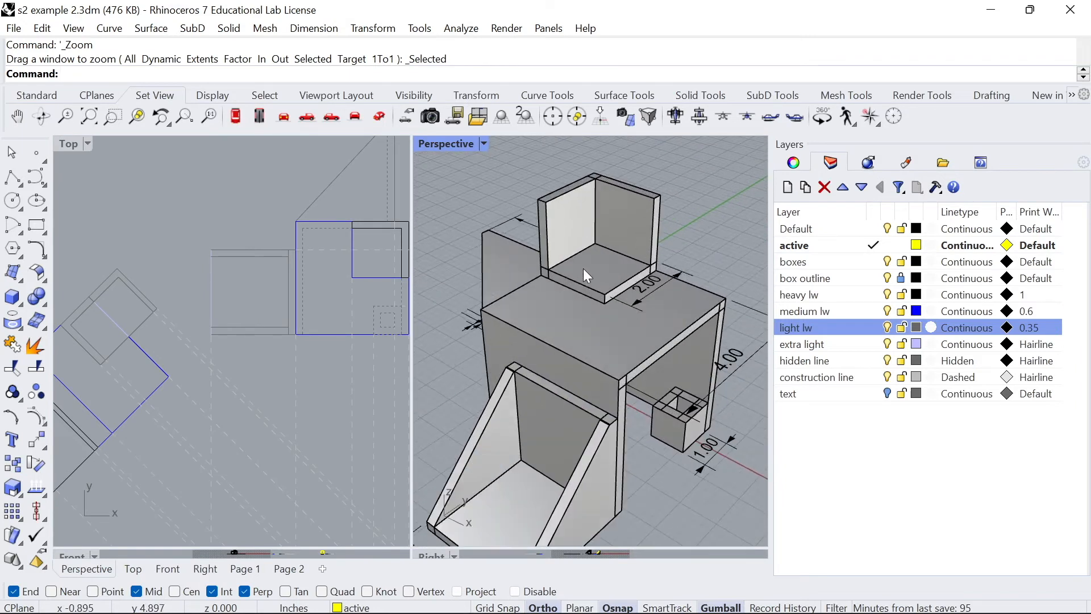
scroll(171, 315, "up", 2)
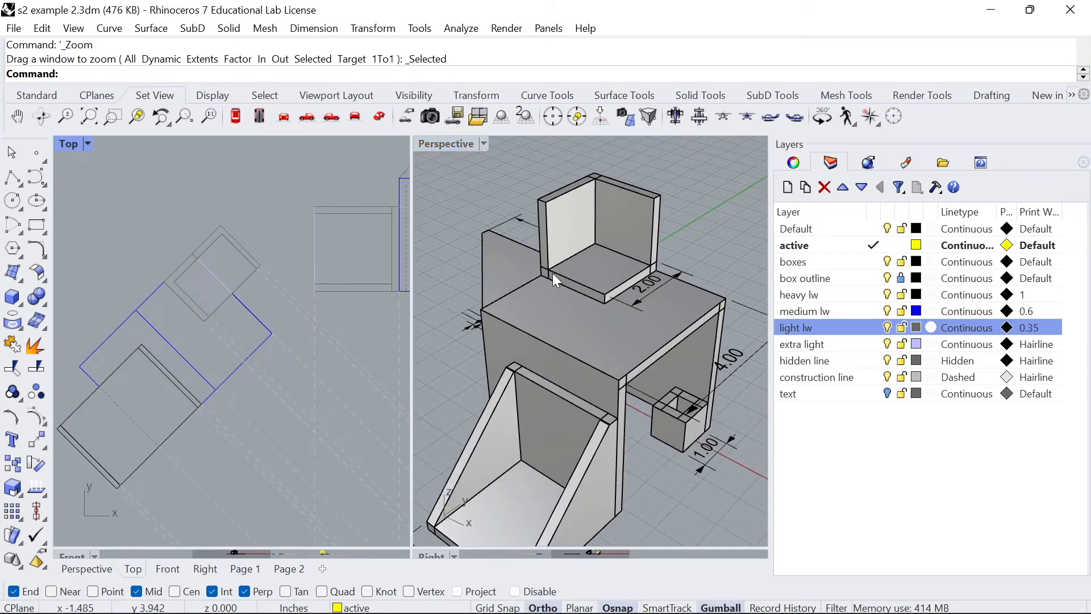
right_click_drag(577, 299, 551, 180)
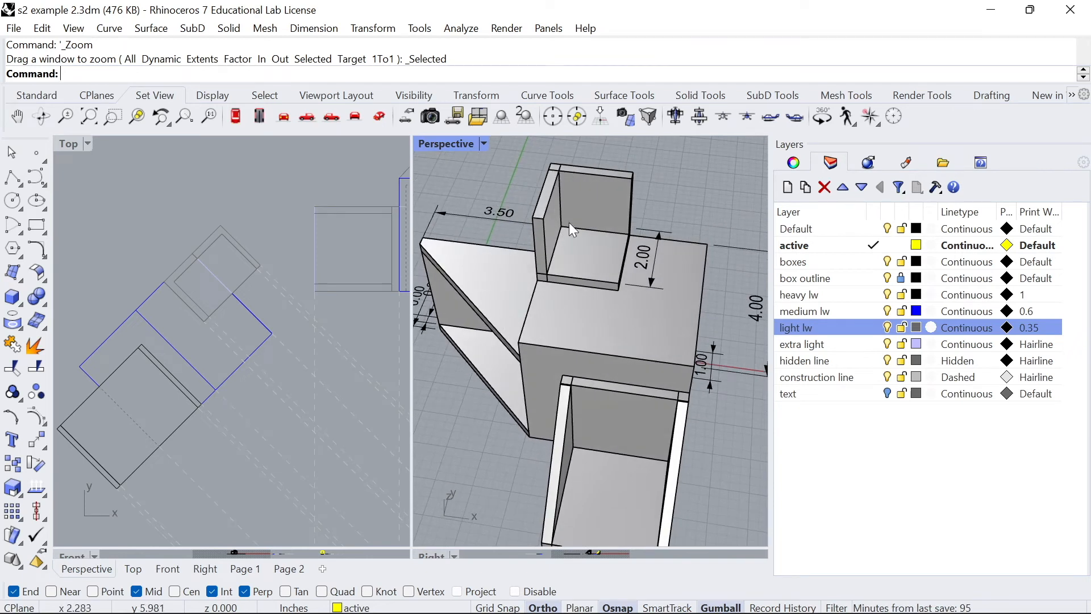
right_click_drag(568, 222, 545, 233)
right_click_drag(607, 263, 560, 273)
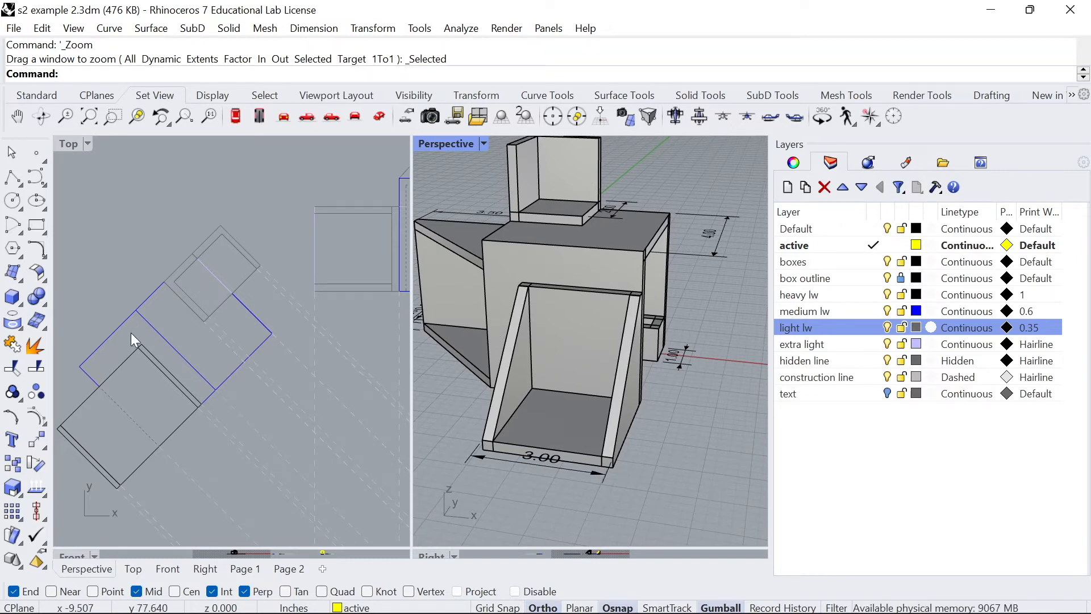
right_click_drag(587, 308, 557, 291)
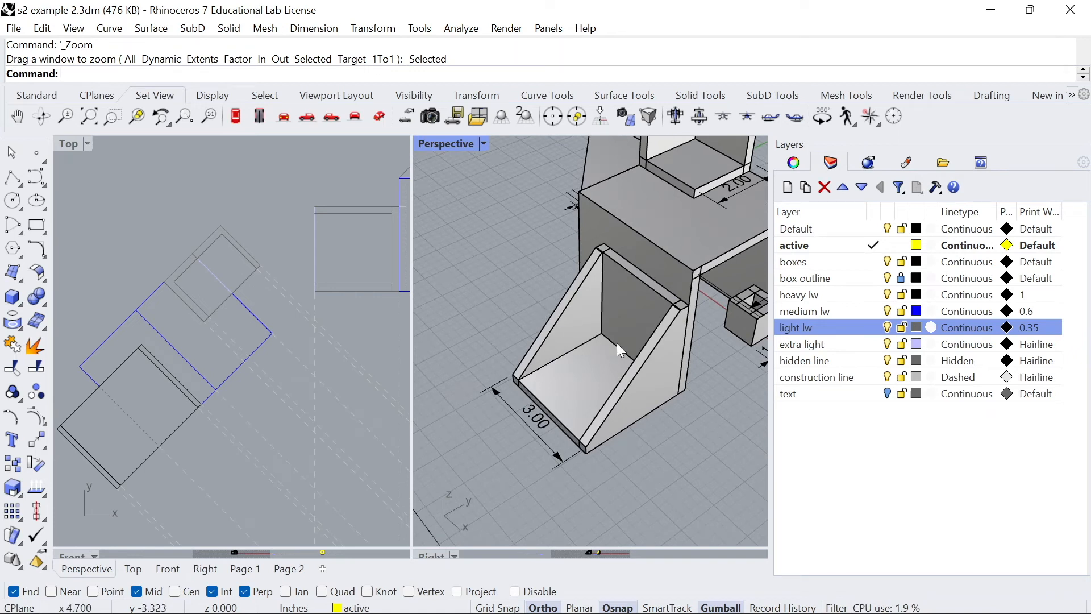
right_click_drag(204, 390, 261, 331)
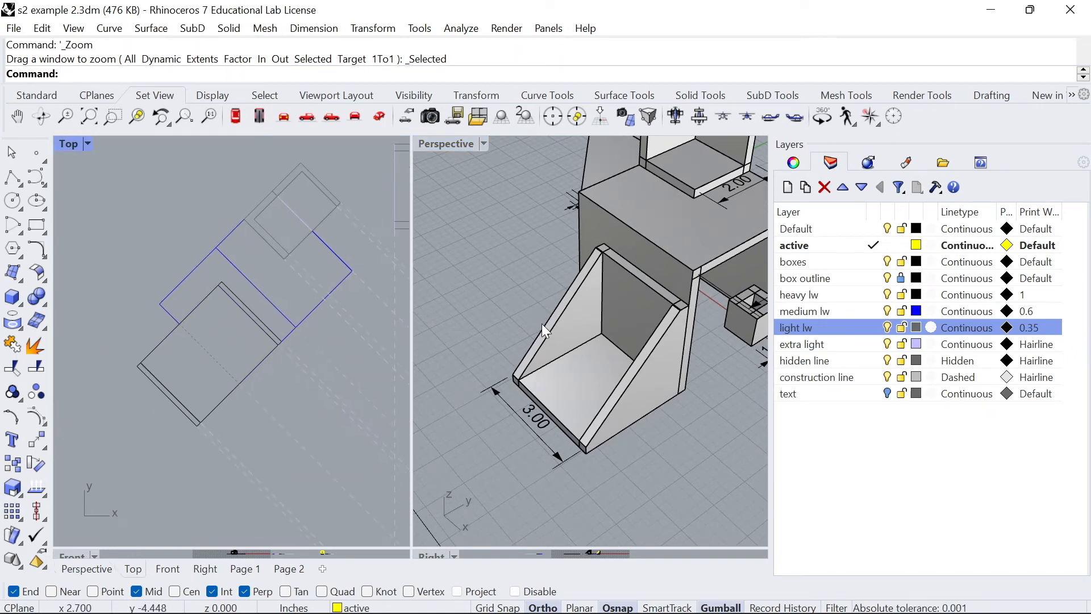
Step: Offset both long edges of the wedge's sloped face rectangle inward by 0.25 in the auxiliary view
scroll(206, 340, "up", 2)
left_click(199, 293)
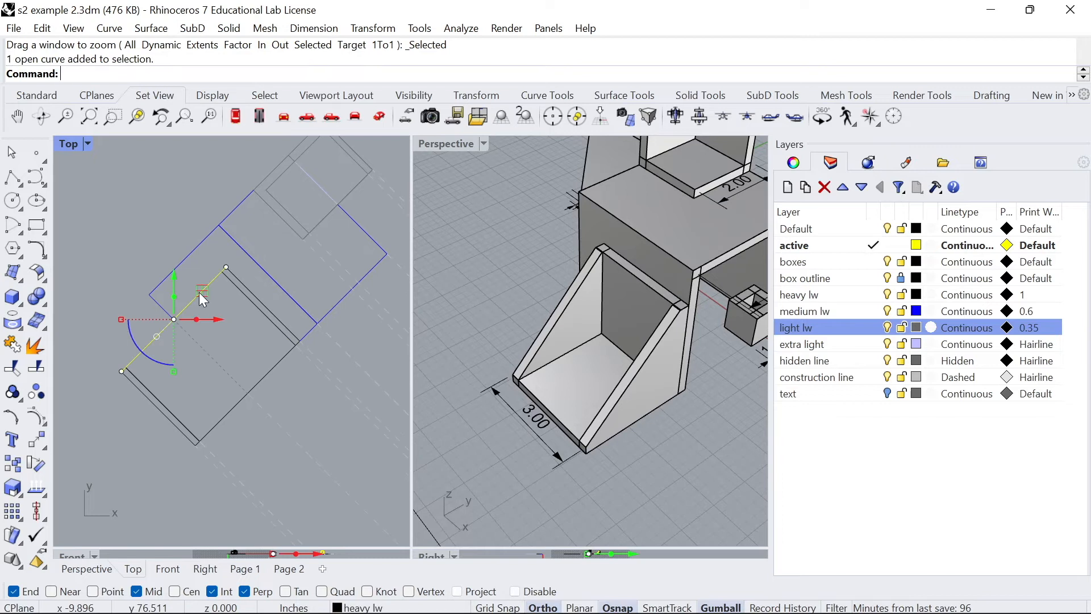
type("Offset")
key("Return")
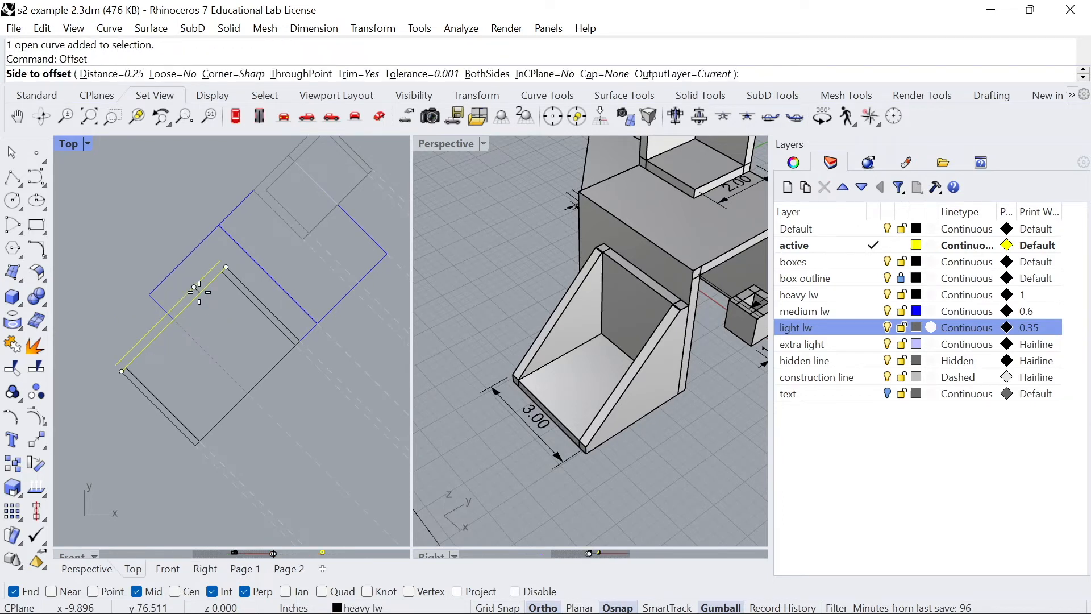
left_click(215, 328)
left_click(258, 385)
right_click(251, 357)
left_click(239, 343)
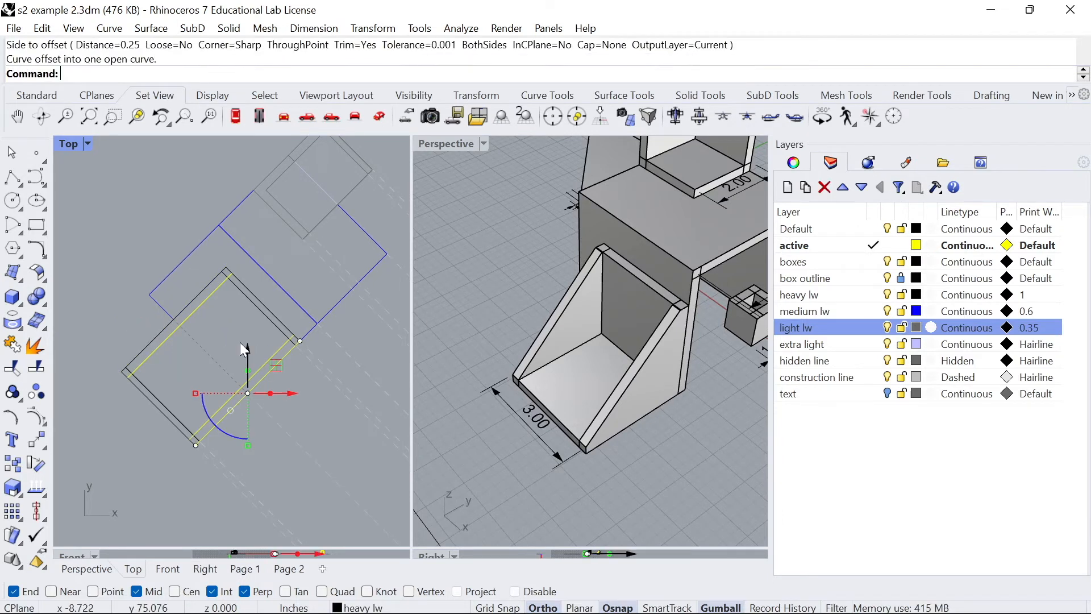
Step: Trim the offset wall lines at the sloped face's inner end lines and move them to "heavy lw"
scroll(261, 336, "up", 1)
left_click(273, 314)
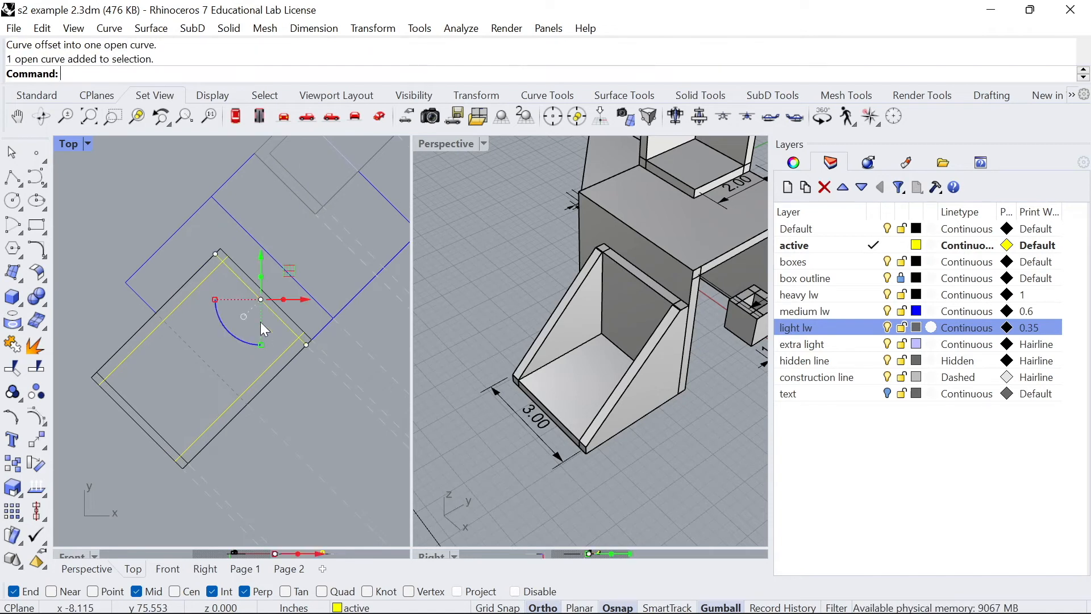
left_click(137, 413, "shift")
type("tr")
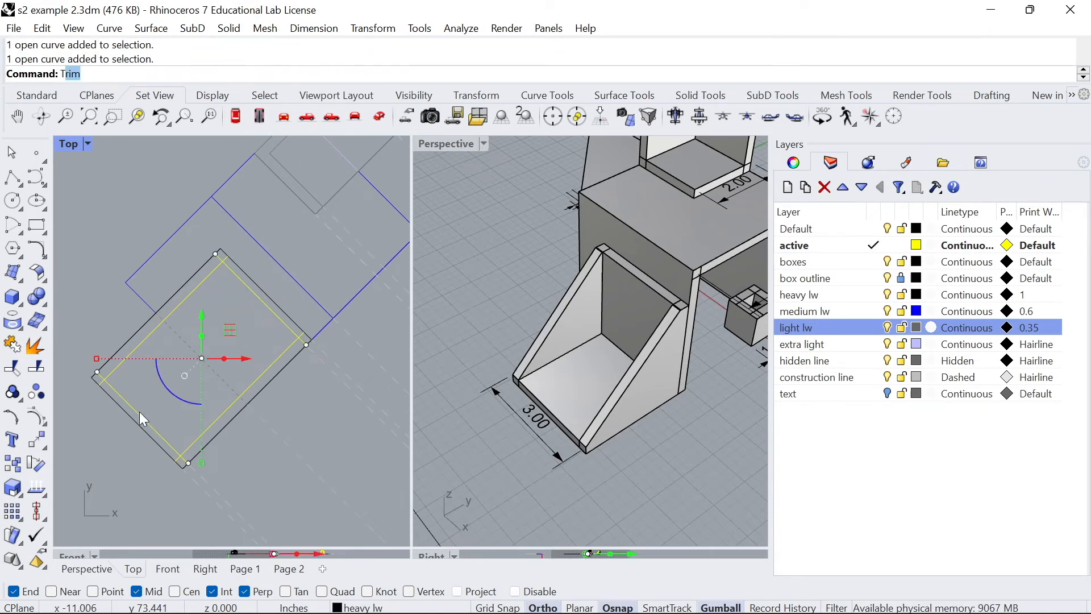
right_click(178, 335)
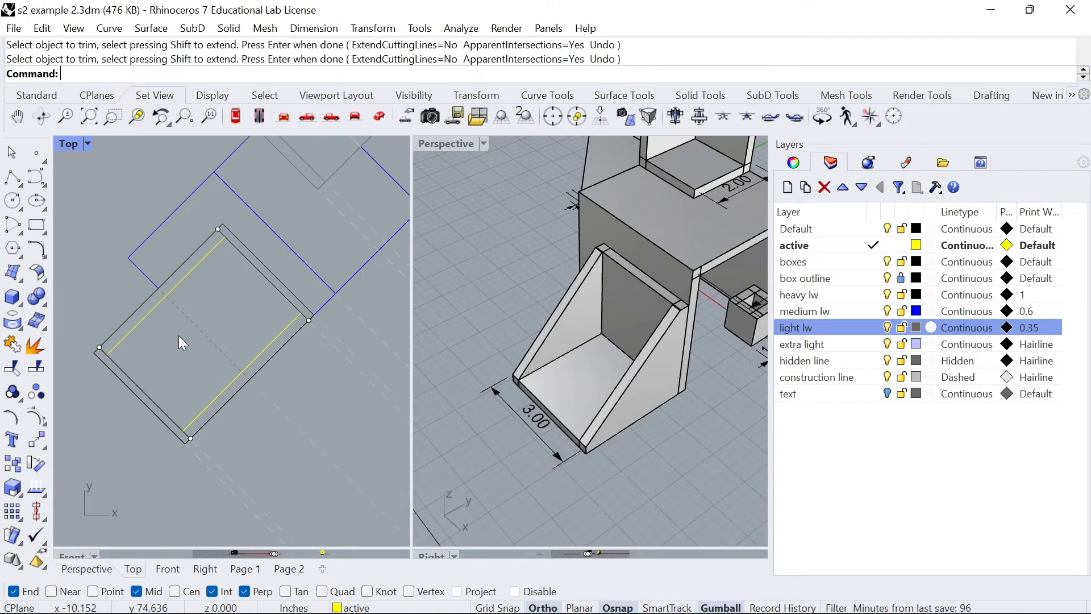
left_click(191, 322)
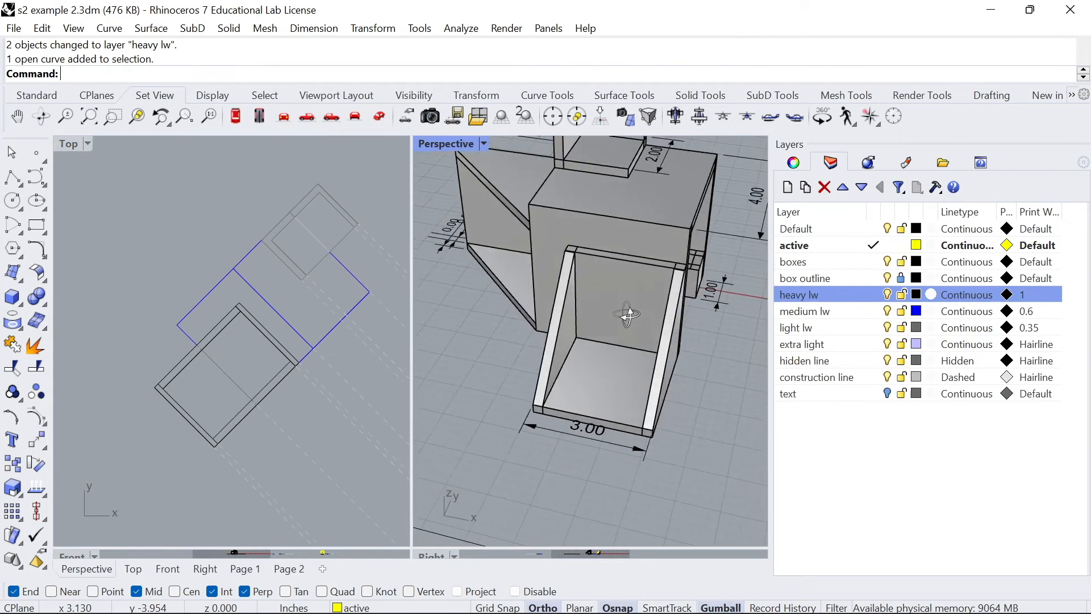
right_click_drag(628, 309, 570, 335)
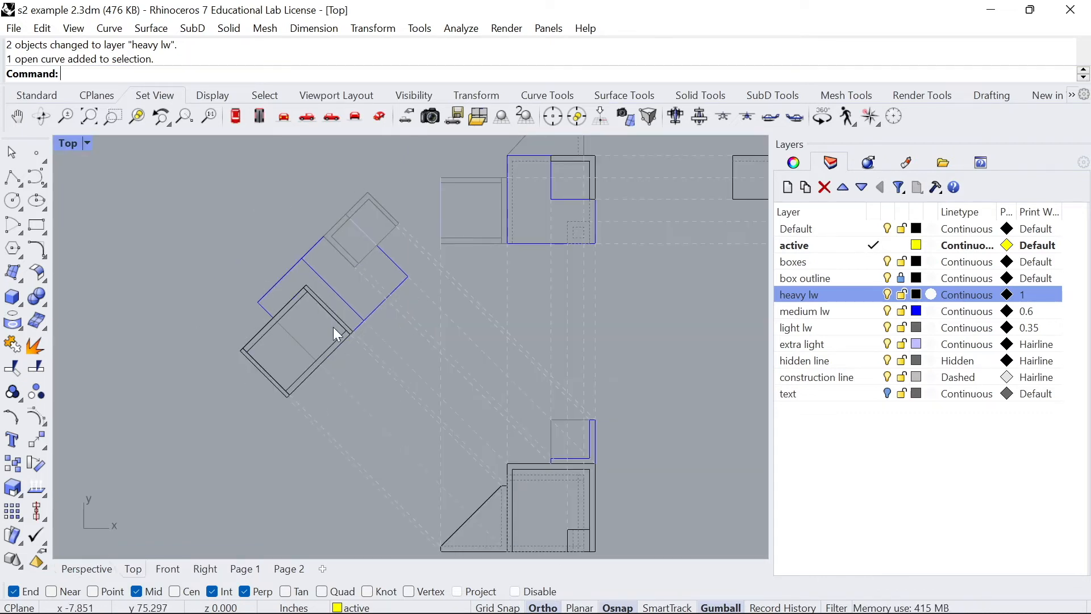
Step: Offset the auxiliary rectangle's outer long edge outward by 3.5
right_click_drag(310, 417, 280, 321)
scroll(496, 416, "up", 8)
left_click(395, 274)
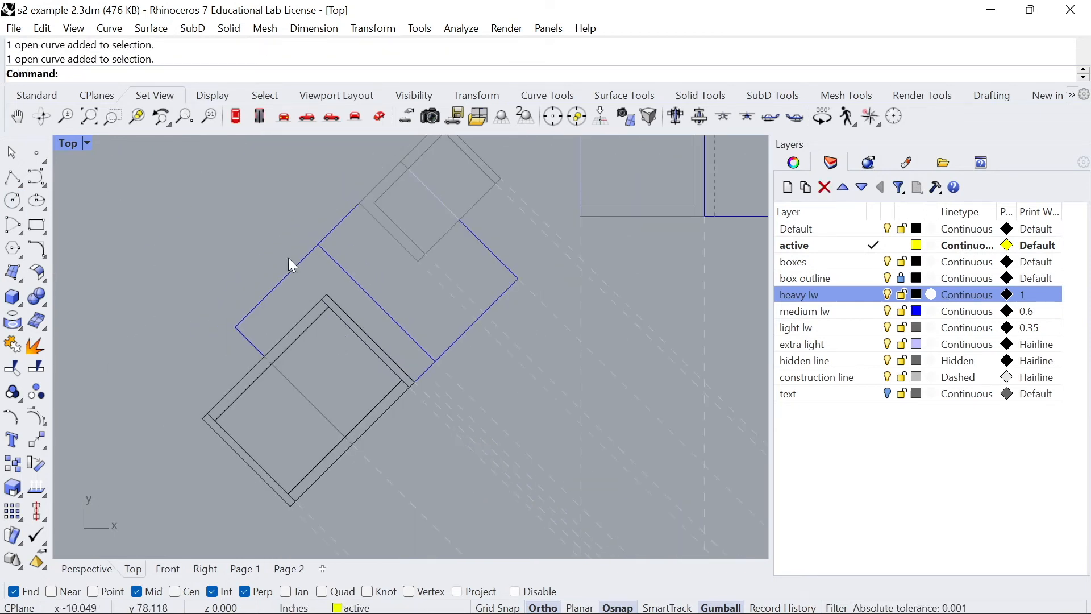
type("offset")
key("Return")
type("3.5")
key("Return")
scroll(351, 436, "down", 2)
left_click(250, 255)
Step: Extend the wedge's projection lines to the offset edge and split them at the auxiliary rectangle's outer edge
left_click(225, 216)
type("extend")
key("Return")
scroll(422, 362, "up", 2)
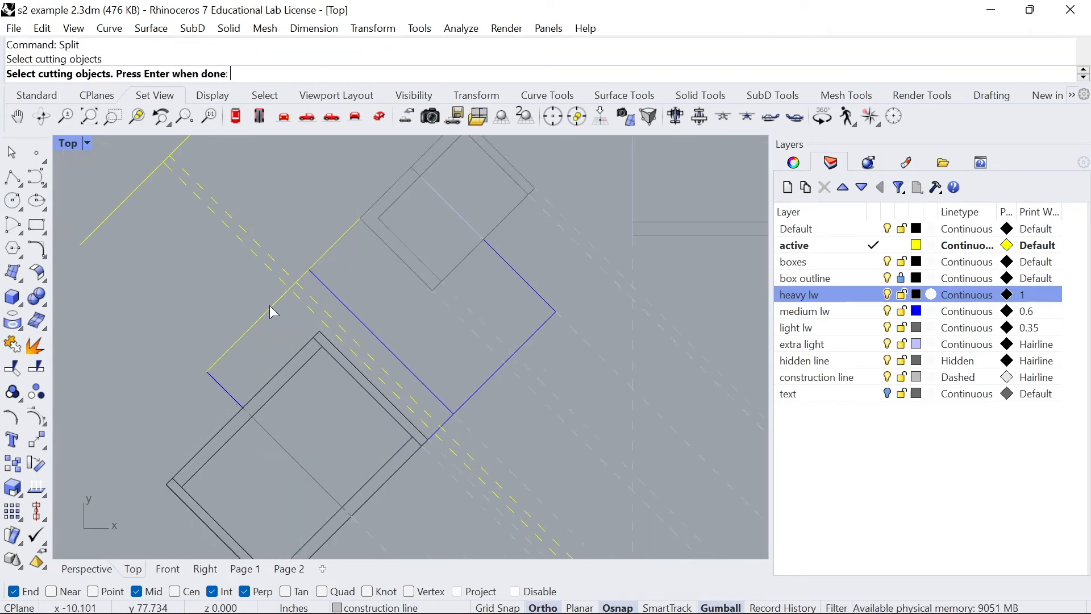
key("Return")
Step: Move the outer wedge's side and wall lines beyond the auxiliary rectangle to the "light lw" layer
right_click(795, 327)
left_click(852, 536)
scroll(327, 409, "down", 2)
left_click(258, 287)
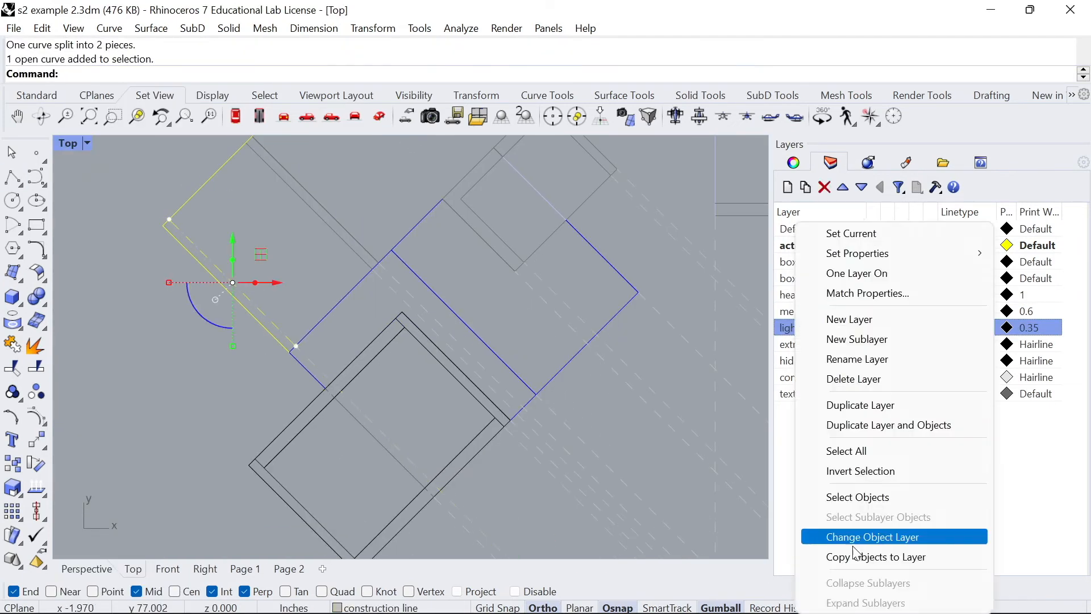
left_click(863, 536)
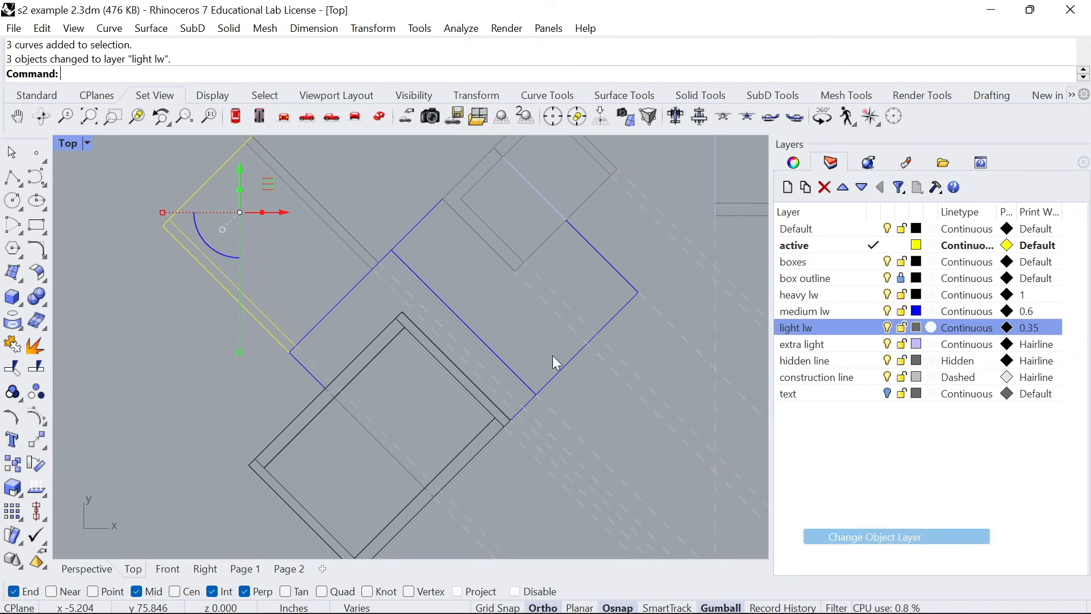
Step: Extend the remaining wedge projection lines to the offset edge and move the concealed wall line to "hidden line"
scroll(394, 292, "down", 2)
scroll(532, 383, "up", 1)
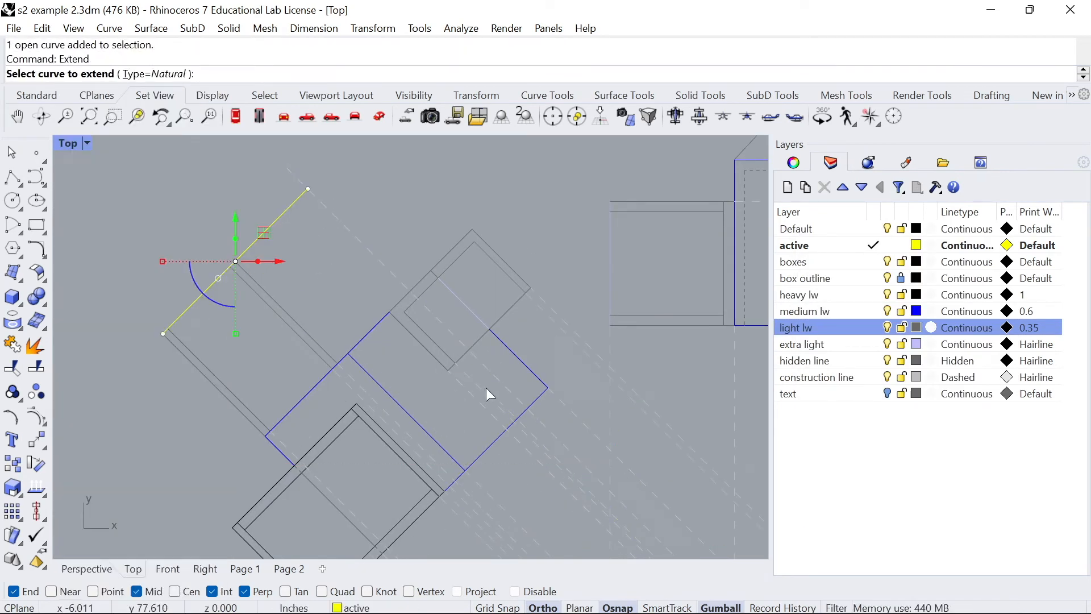
key("Return")
scroll(352, 267, "down", 2)
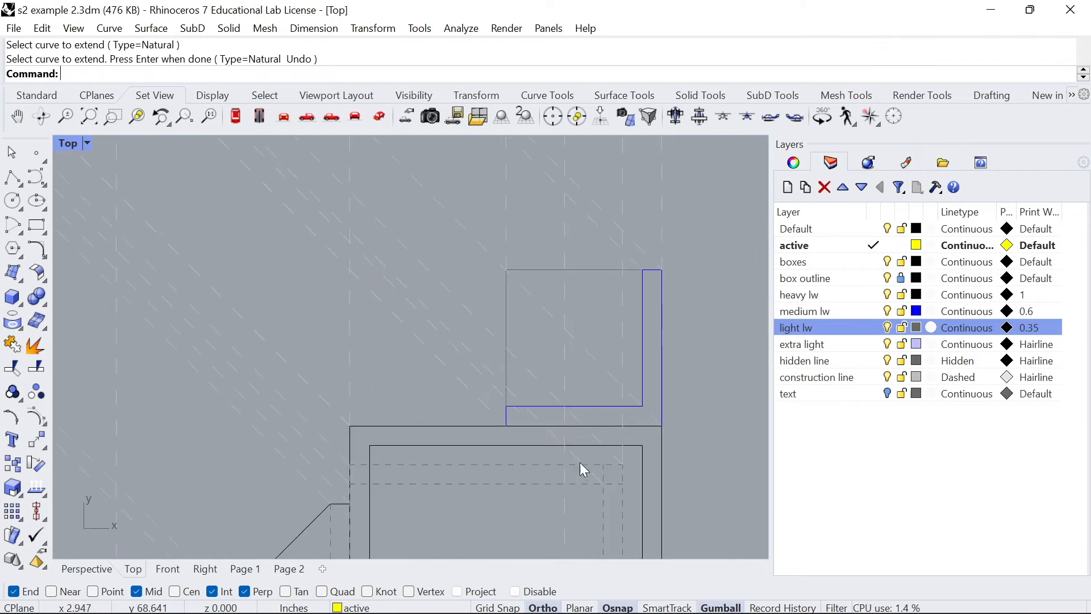
scroll(579, 459, "down", 12)
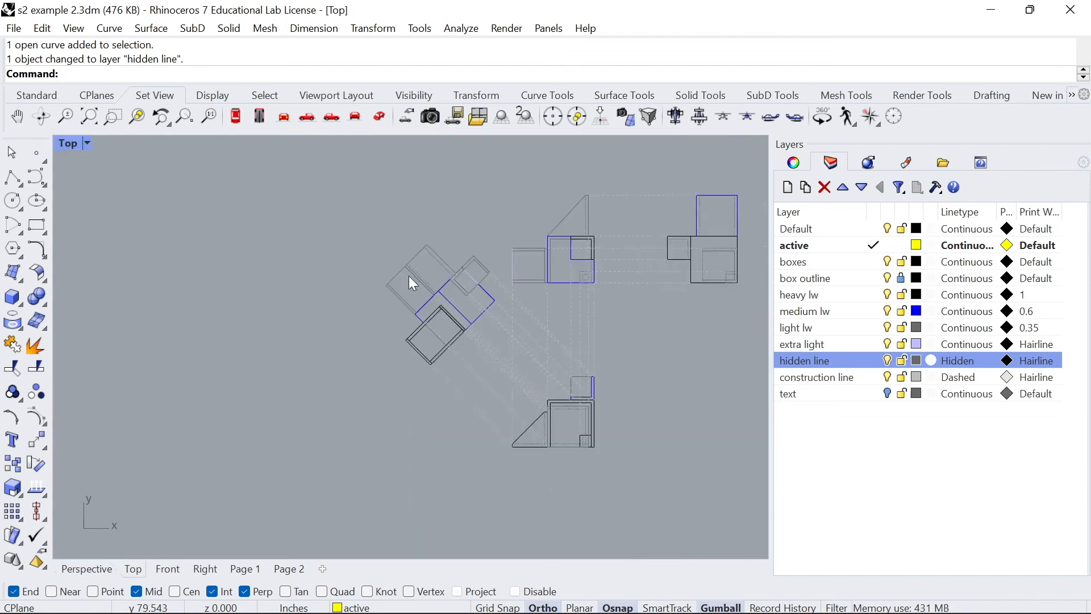
scroll(493, 329, "up", 3)
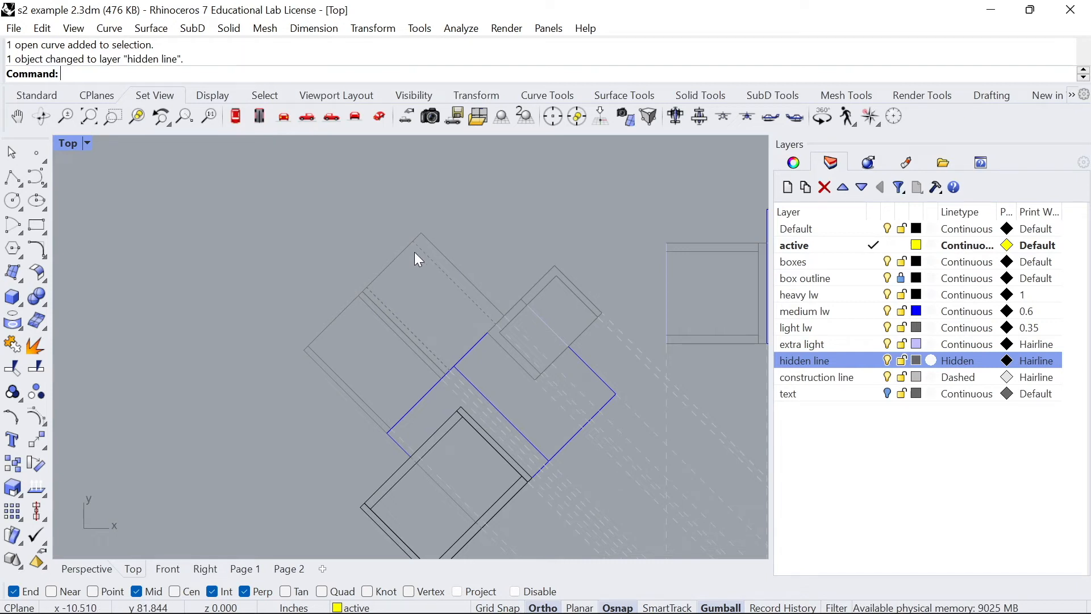
Step: Draw a diagonal line from the hidden wall line's outer end to the wall line's intersection with the auxiliary rectangle
left_click(12, 180)
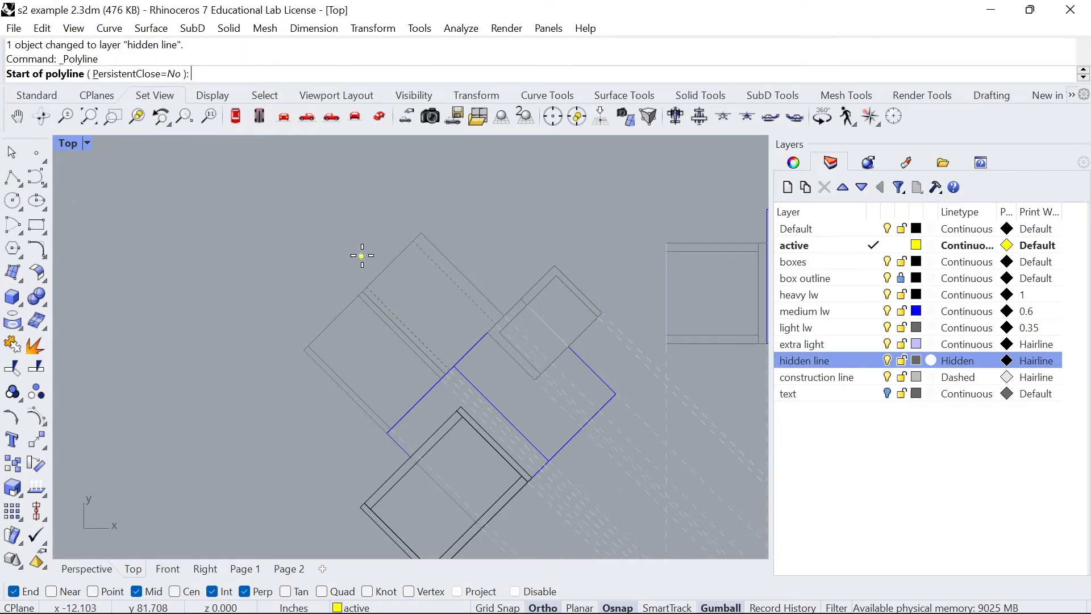
left_click(413, 241)
scroll(442, 385, "up", 3)
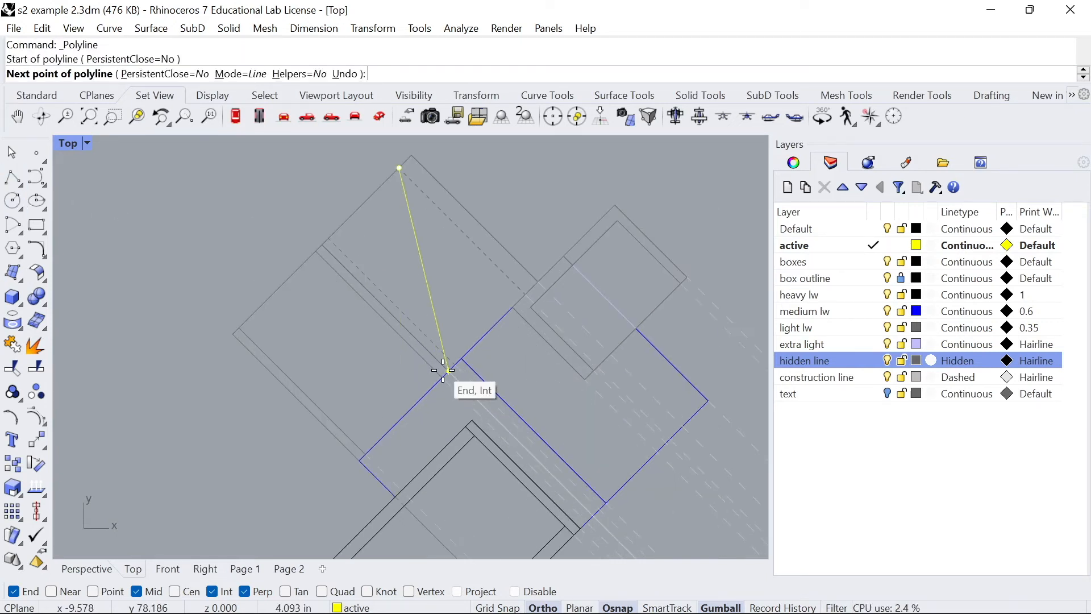
left_click(443, 370)
key("Return")
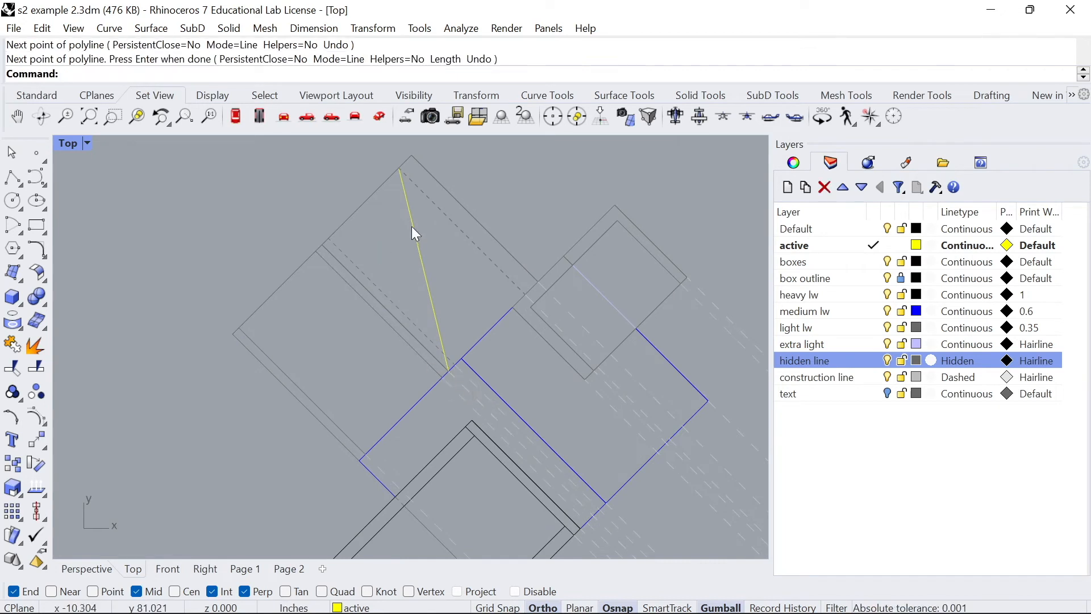
Step: Copy the diagonal line across the wall thickness along the auxiliary rectangle's edge
left_click(439, 331)
type("copy")
key("Return")
left_click(448, 370)
left_click(442, 377)
key("Return")
Step: Copy the pair of diagonal lines to the wedge's opposite side
left_click(392, 190)
left_click(417, 260, "shift")
type("opy")
key("Return")
left_click(427, 311)
left_click(344, 393)
key("Return")
Step: Delete the straight side lines replaced by the diagonals and draw the end edge connecting the diagonals' outer ends
left_click_drag(337, 313, 271, 341)
key("Delete")
key("Delete")
left_click(12, 177)
left_click(292, 288)
left_click(364, 217)
key("Return")
Step: Delete the leftover construction line of the outer wedge
scroll(329, 349, "down", 6)
left_click(351, 342)
scroll(491, 421, "up", 4)
mouse_move(362, 354)
right_mouse_down()
mouse_move(506, 520)
mouse_move(375, 391)
right_mouse_up()
scroll(375, 390, "down", 4)
scroll(227, 199, "up", 10)
key("Delete")
Step: Split the wedge's inner line where the diagonal crosses it and move the exposed piece to "extra light"
left_click(277, 305)
type("split")
key("Return")
left_click(316, 308)
key("Return")
left_click(295, 302)
right_click(788, 346)
left_click(858, 537)
Step: Move the short end edge piece outside the diagonals to the "extra light" layer
scroll(312, 153, "down", 2)
right_click_drag(312, 153, 292, 253)
scroll(286, 299, "down", 10)
scroll(290, 307, "up", 4)
left_click(294, 308)
scroll(293, 309, "up", 3)
right_click(792, 344)
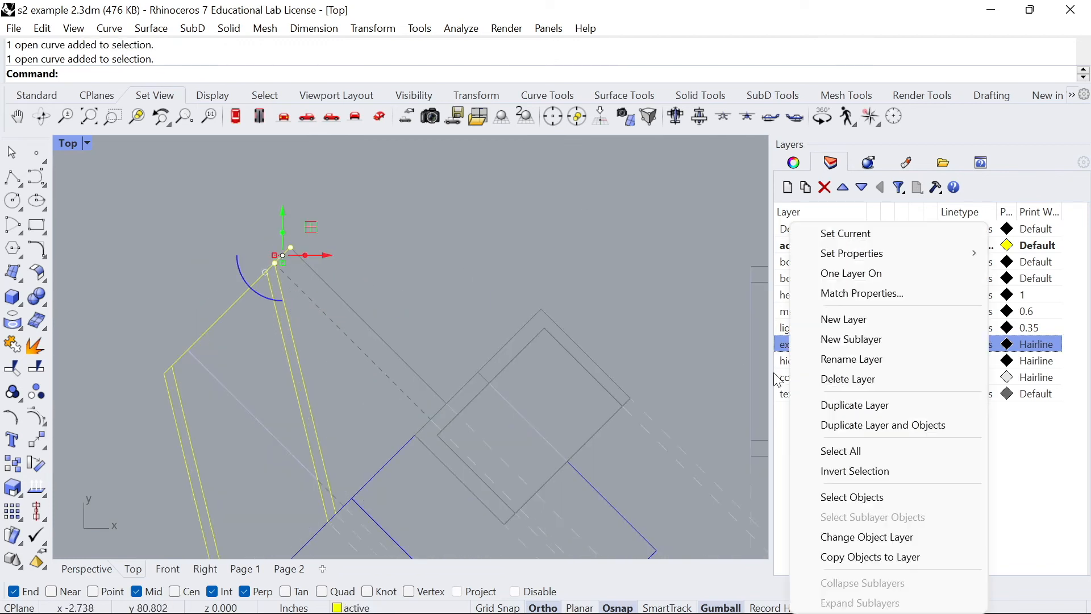
left_click(881, 536)
Step: Move the wedge's diagonal wall lines to the "light lw" layer
right_click(813, 327)
left_click(875, 536)
right_click(807, 327)
left_click(869, 537)
Step: Split the wedge's end edge at the first pair of diagonals and at the inner line
left_click(259, 302)
type("spl")
scroll(242, 333, "up", 6)
key("Return")
left_click(276, 284)
key("Return")
left_click(246, 300)
key("Return")
scroll(241, 304, "up", 2)
left_click(248, 307)
key("Return")
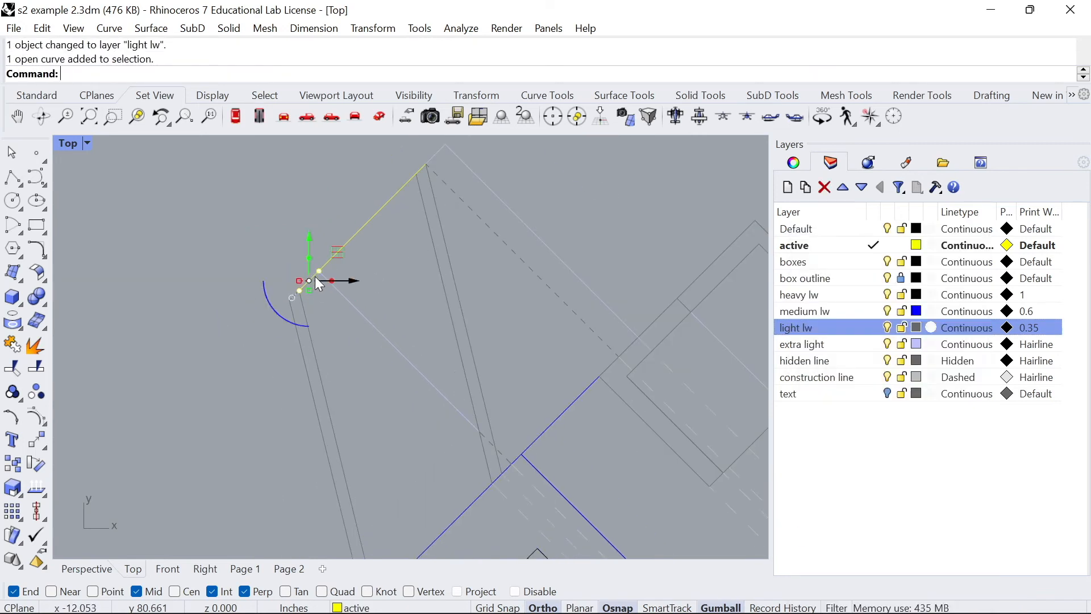
Step: Split the end edge at the other diagonal wall and move the short wall-end piece to "light lw"
key("Return")
left_click(416, 180)
key("Return")
scroll(420, 170, "up", 3)
left_click(419, 170)
right_click(808, 327)
left_click(869, 536)
scroll(421, 315, "down", 15)
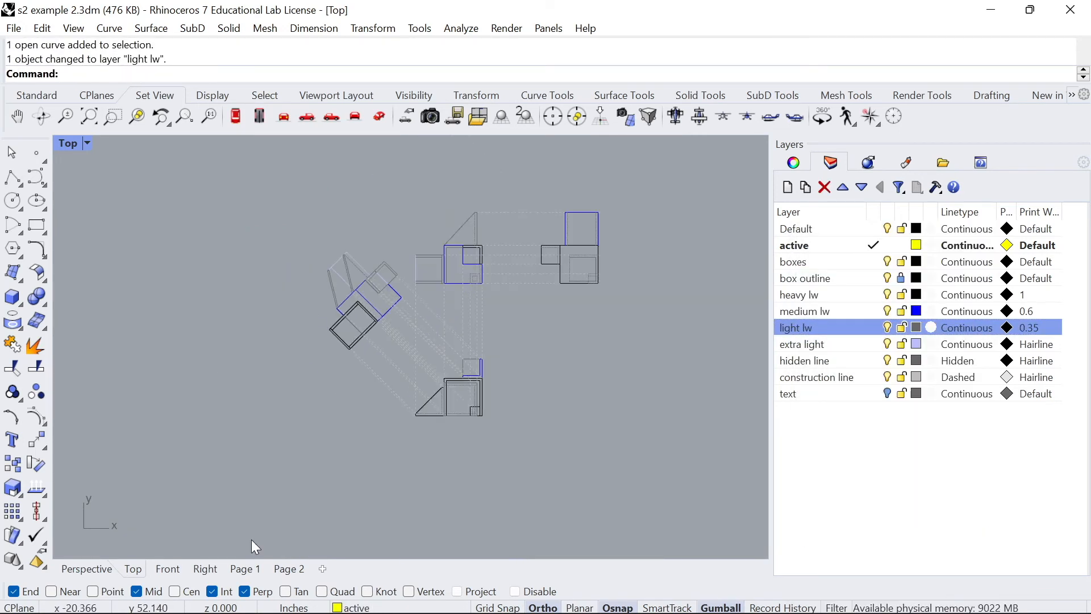
Step: Create a new layout page and frame the four orthographic and auxiliary views on it
left_click(324, 568)
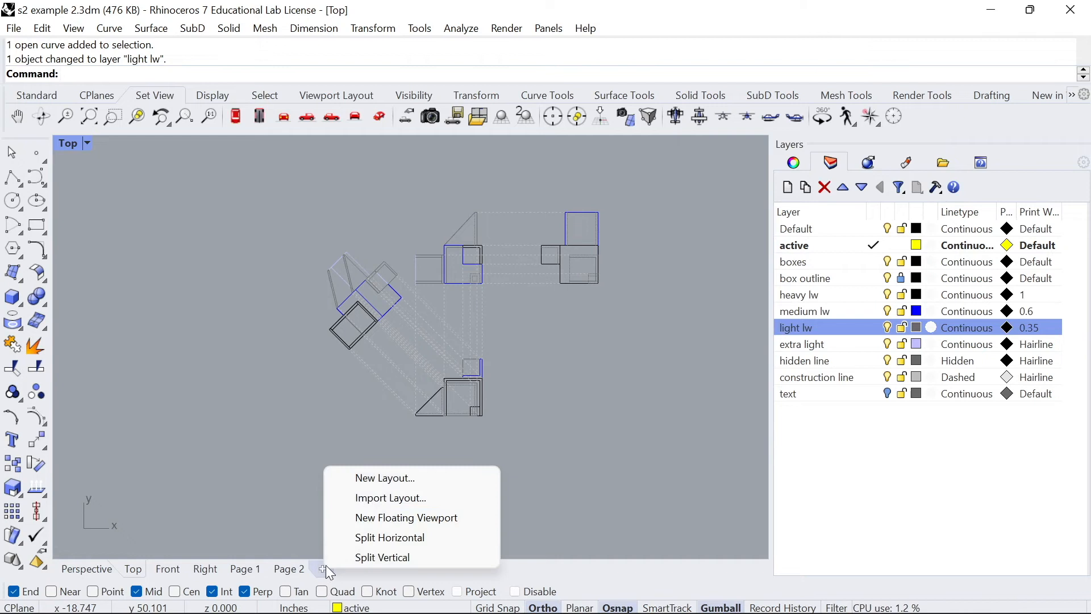
left_click(392, 478)
double_click(394, 315)
scroll(420, 282, "up", 8)
mouse_move(440, 281)
right_mouse_down()
mouse_move(468, 290)
mouse_move(424, 340)
mouse_move(468, 349)
mouse_move(477, 377)
right_mouse_up()
scroll(426, 326, "up", 7)
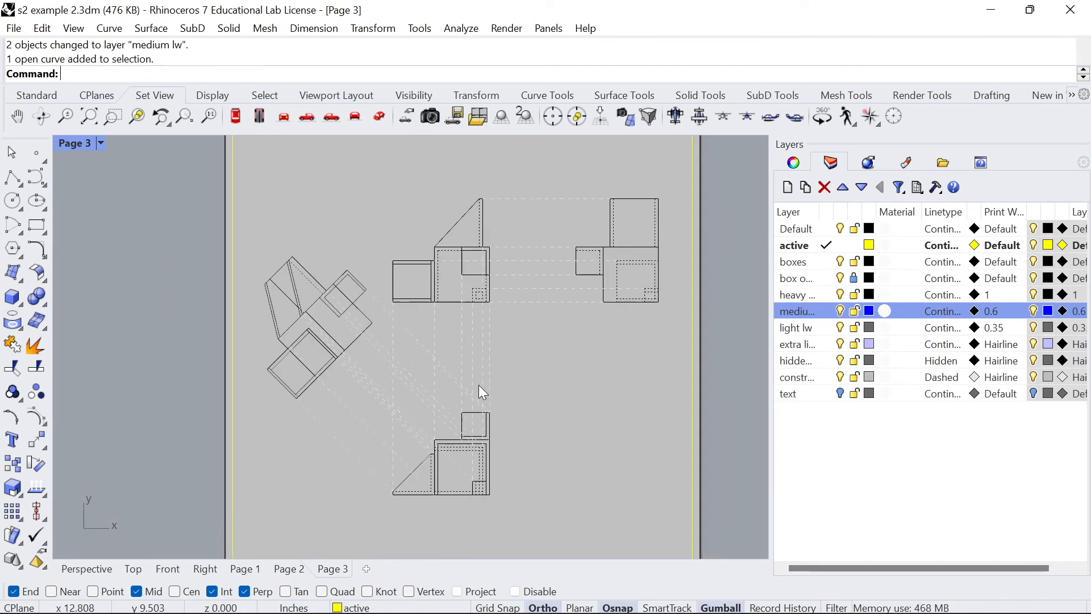
Step: Set the construction line layer's print color to light gray and its linetype to Center
scroll(551, 343, "up", 2)
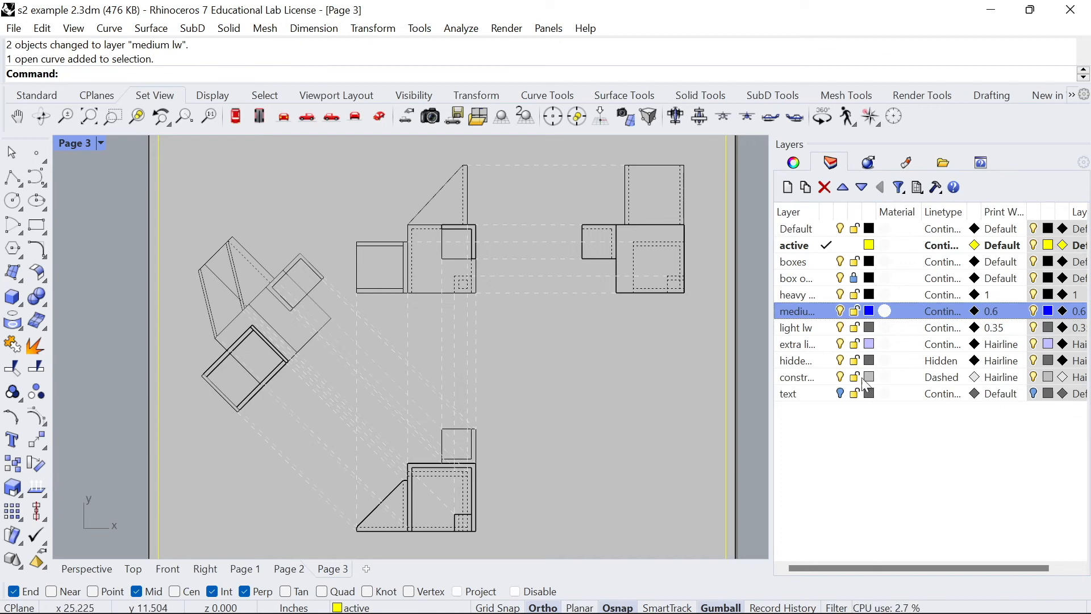
left_click(1010, 378)
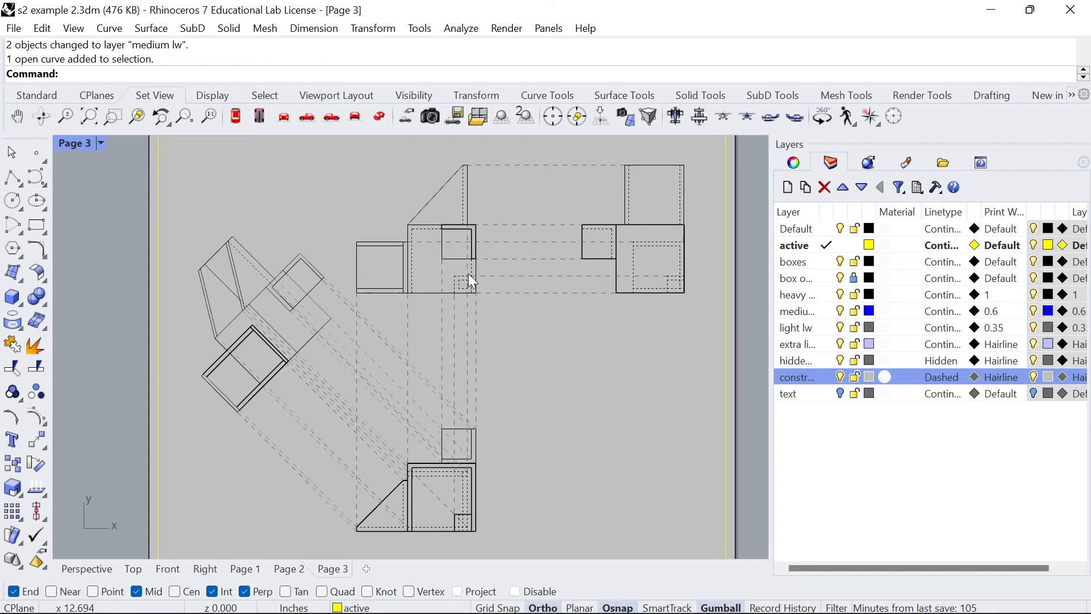
right_click_drag(476, 304, 514, 333)
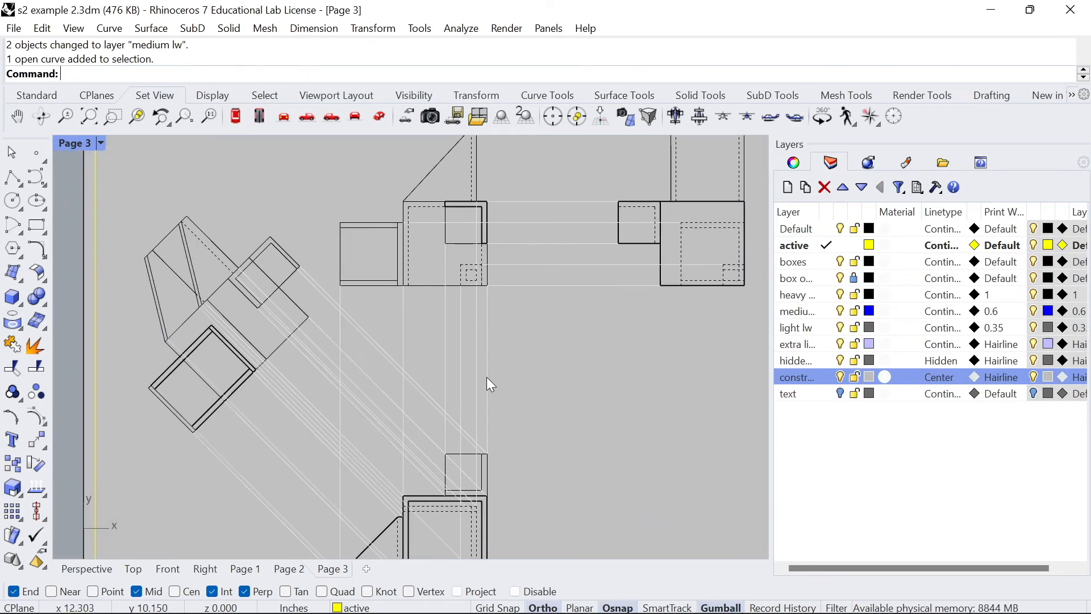
Step: Set the construction line layer's linetype to Dashed and review the curved projection lines on Page 2
scroll(430, 381, "down", 2)
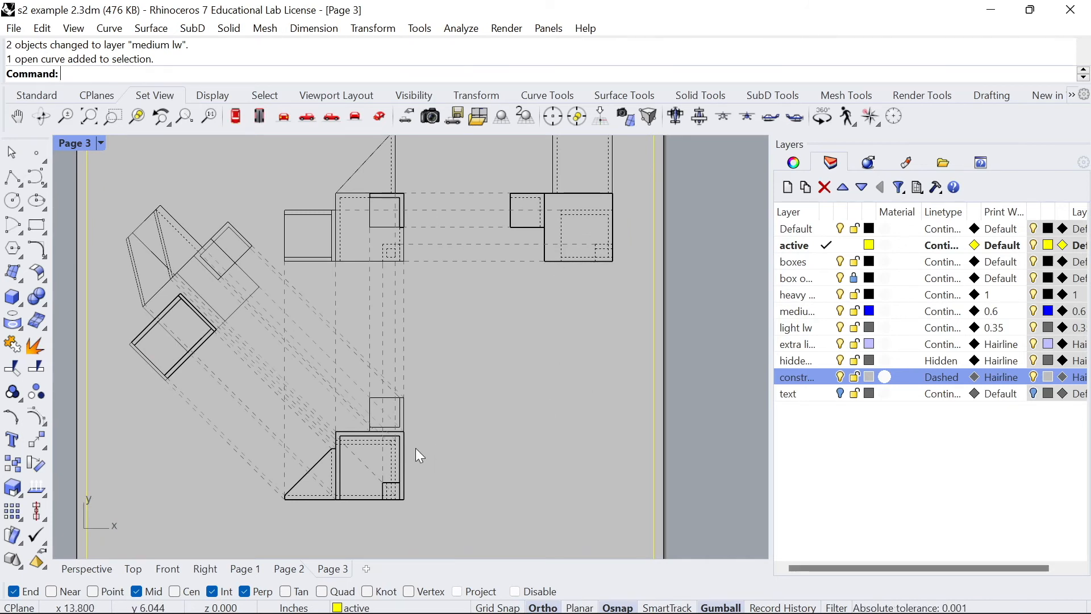
left_click(288, 569)
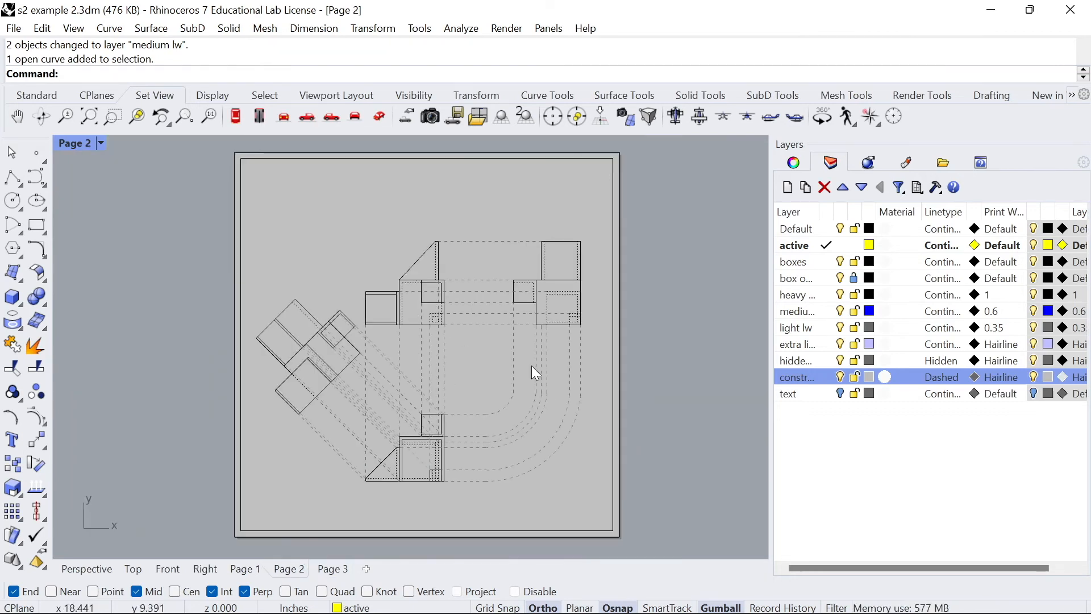
left_click(134, 569)
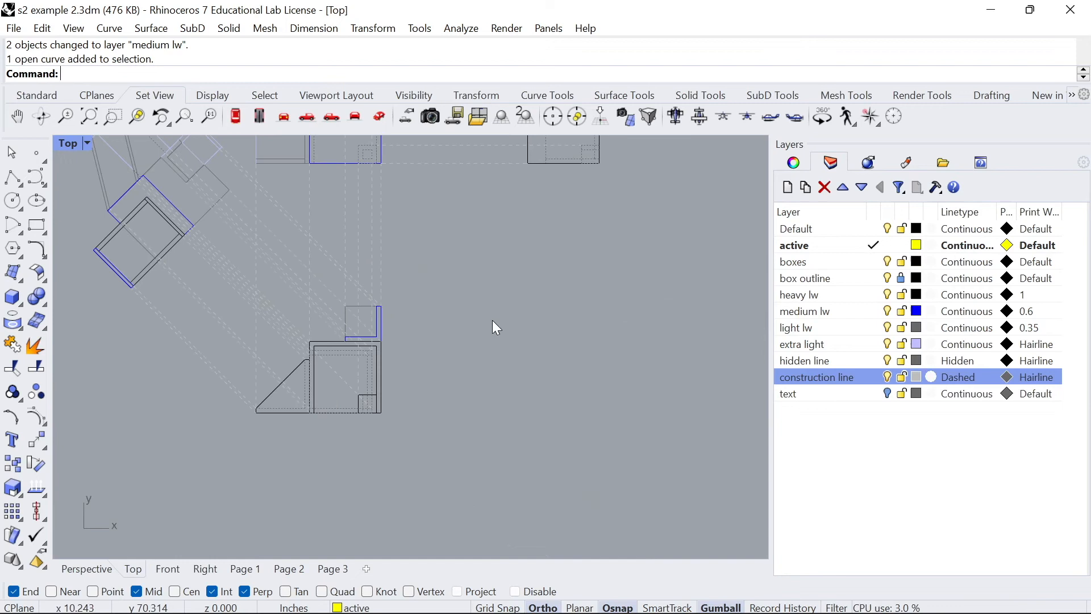
Step: Draw a horizontal line from the large box's upper corner in the lower view and a vertical line down from the right view's large box to meet it
right_click_drag(418, 220, 357, 268)
left_click(12, 177)
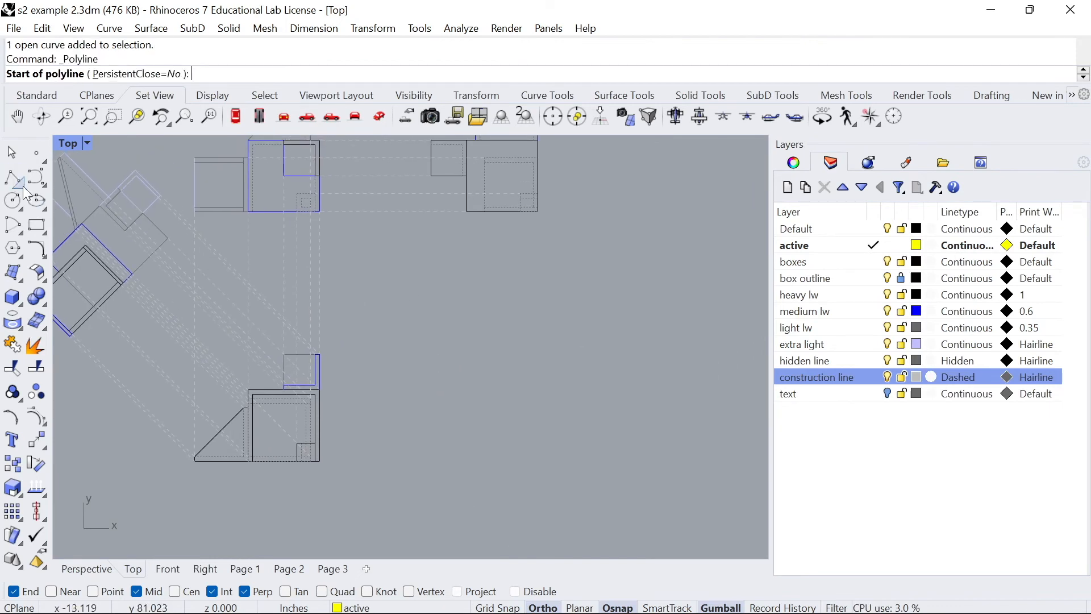
left_click(320, 390)
left_click(567, 389)
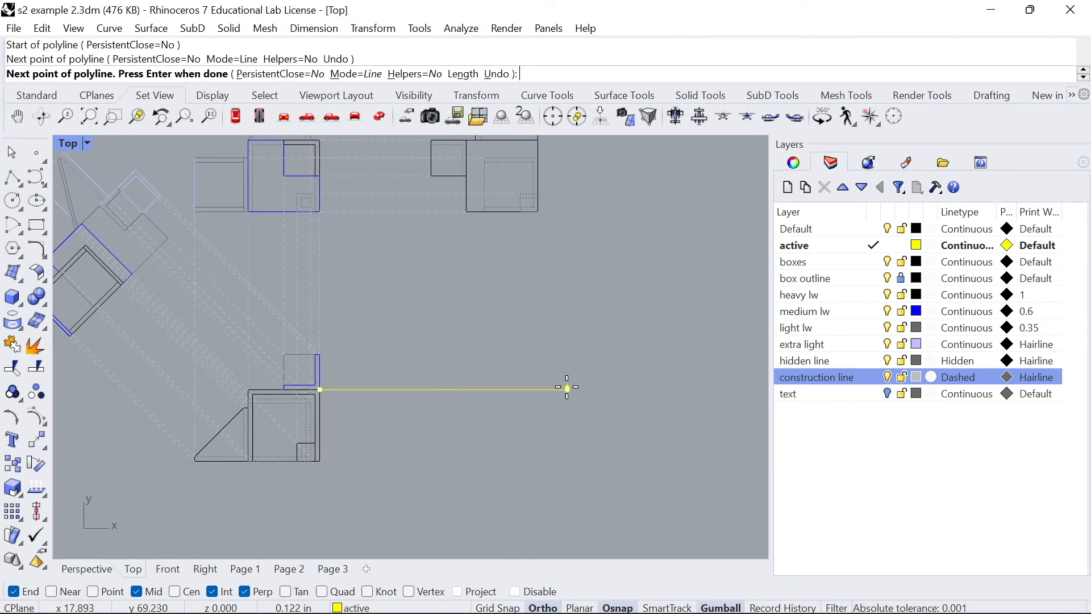
key("Return")
key("Return")
left_click(468, 218)
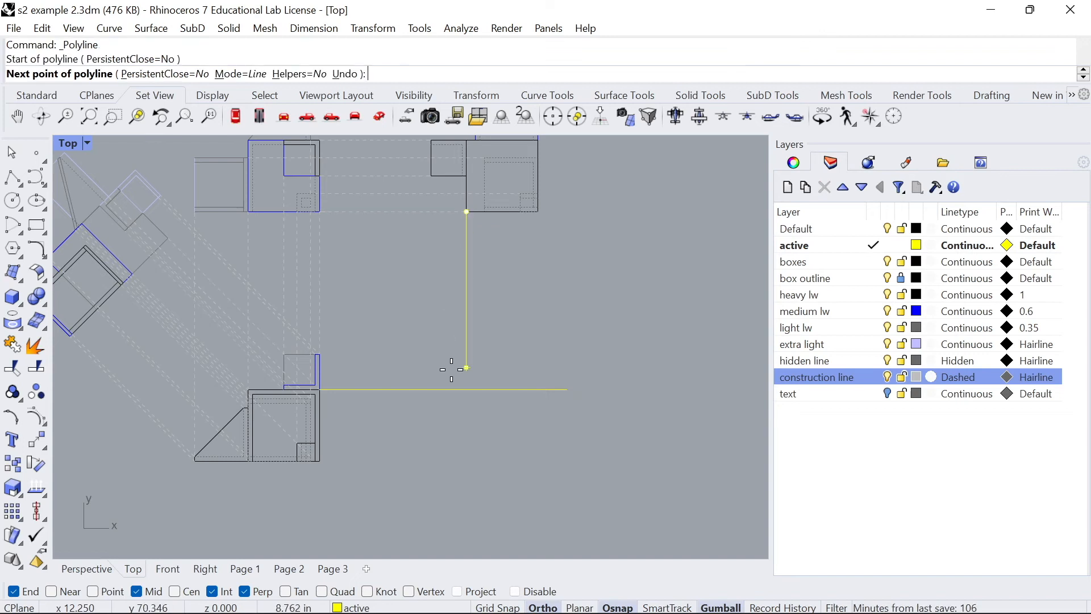
left_click(459, 387)
key("Return")
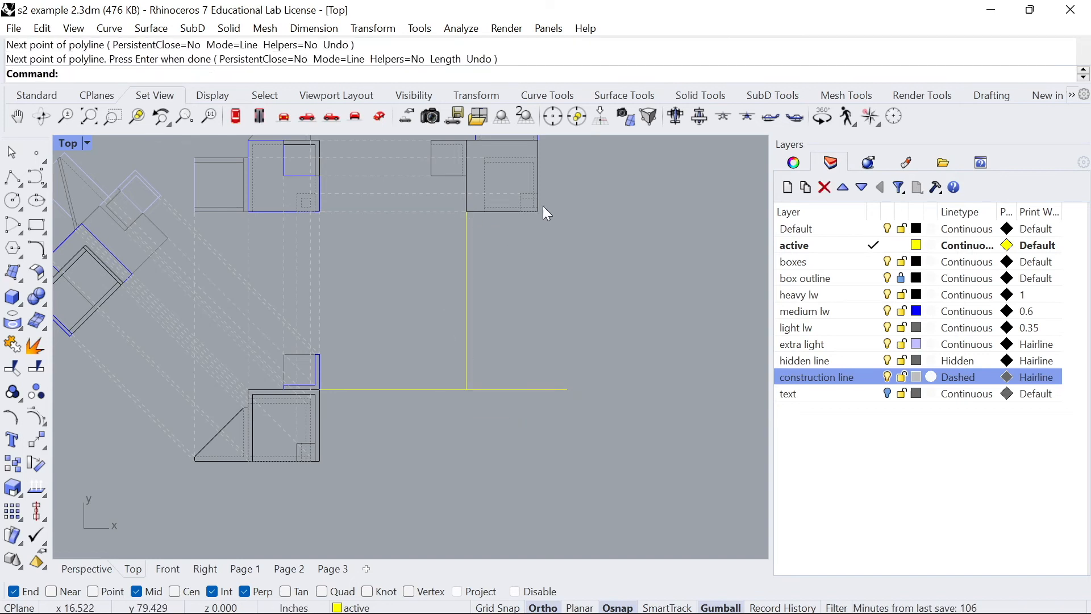
Step: Trim the horizontal line's excess beyond the vertical line so the two form a square corner
left_click_drag(534, 449, 423, 350)
type("Trim")
key("Return")
left_click(517, 389)
key("Return")
Step: Draw the remaining square-cornered projection line pairs between the lower and right views, and move all of them to the "construction line" layer
key("Return")
left_click(319, 460)
left_click(600, 460)
key("Return")
key("Return")
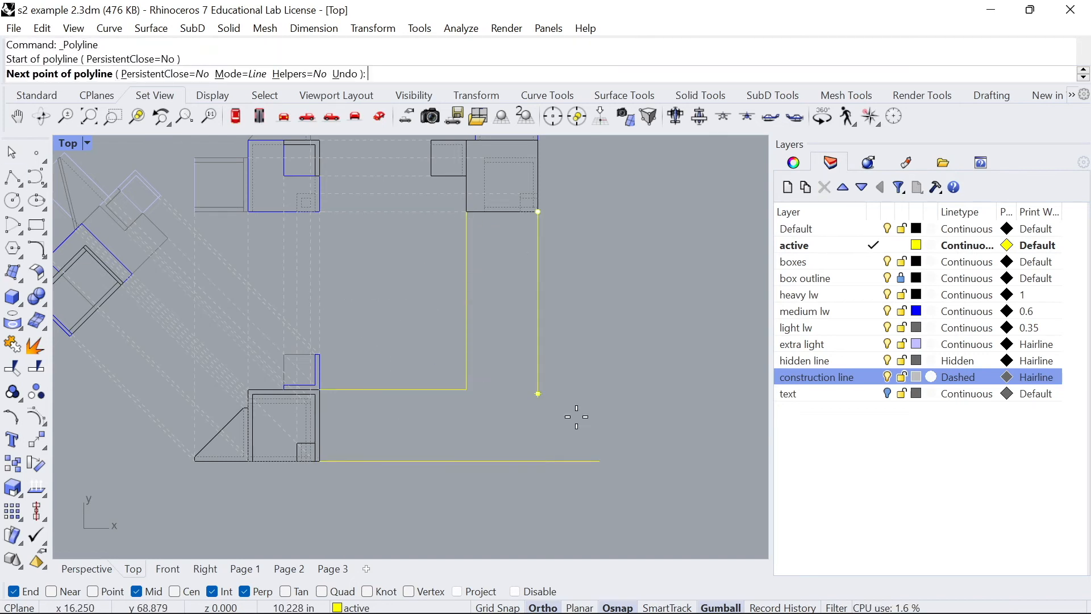
key("Return")
scroll(507, 408, "up", 3)
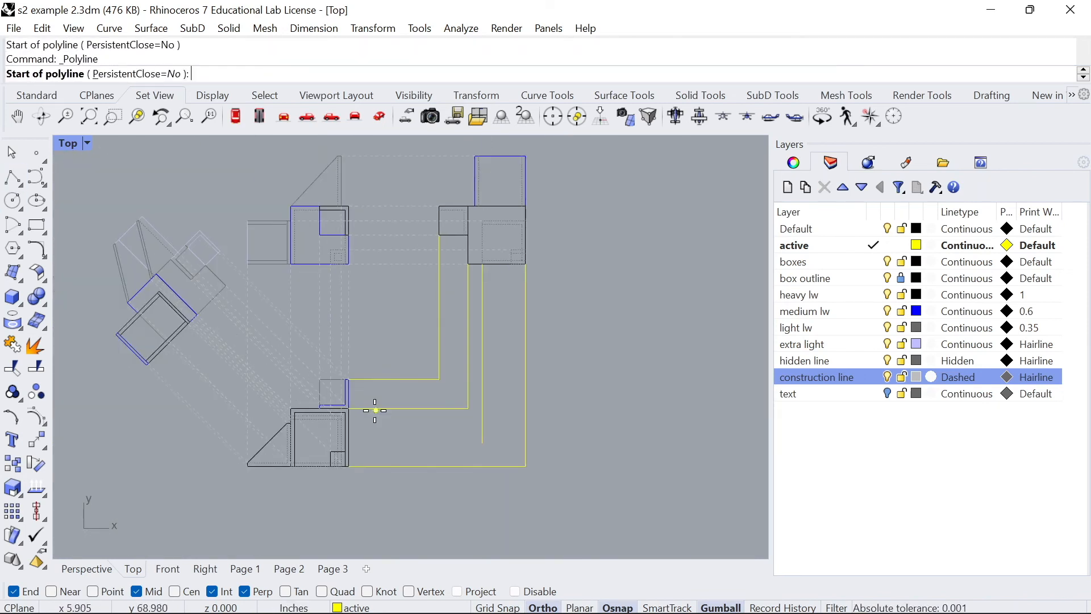
scroll(378, 409, "up", 3)
left_click(144, 419)
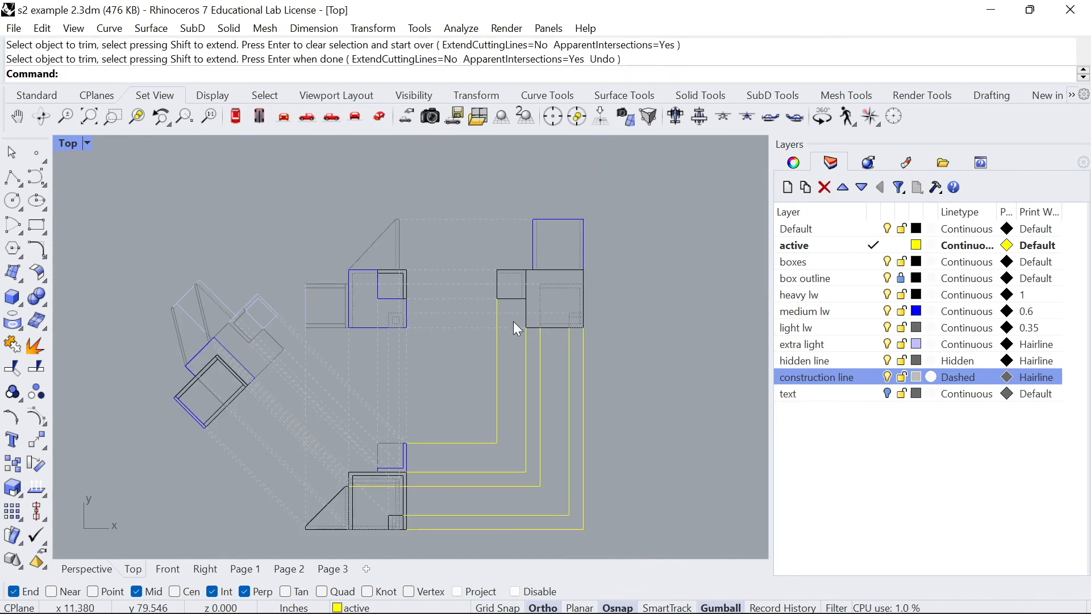
scroll(554, 462, "up", 3)
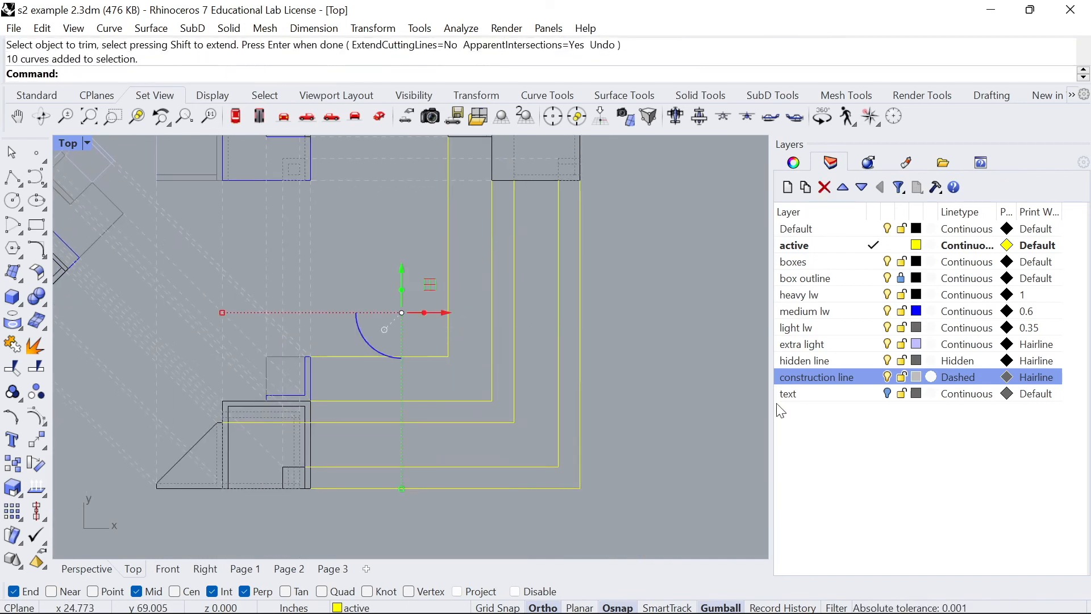
right_click(812, 377)
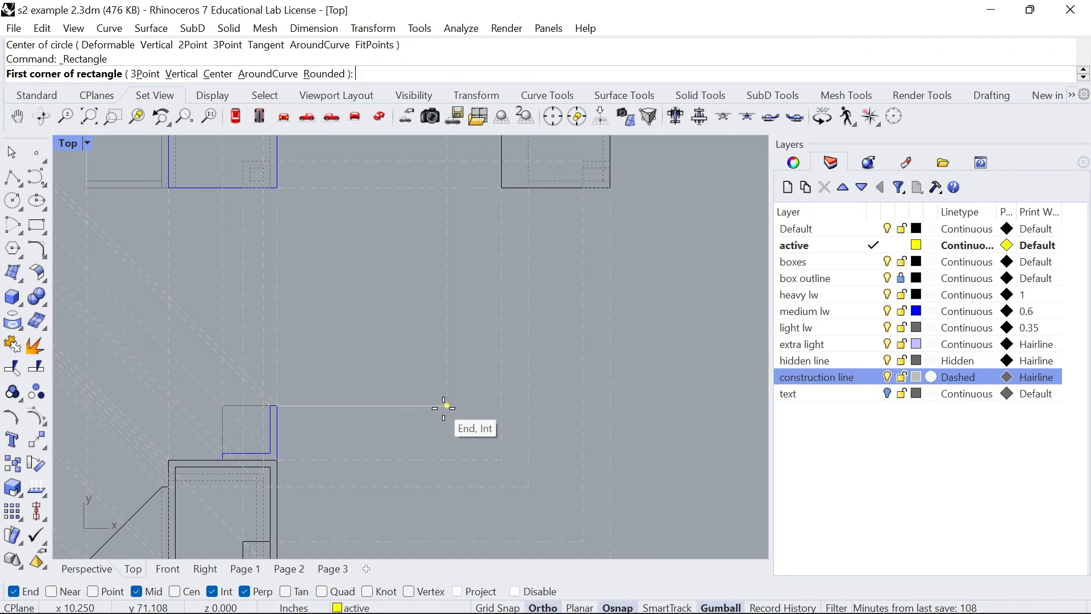
Step: Draw a 2" square starting at the corner of the innermost projection line pair
left_click(446, 406)
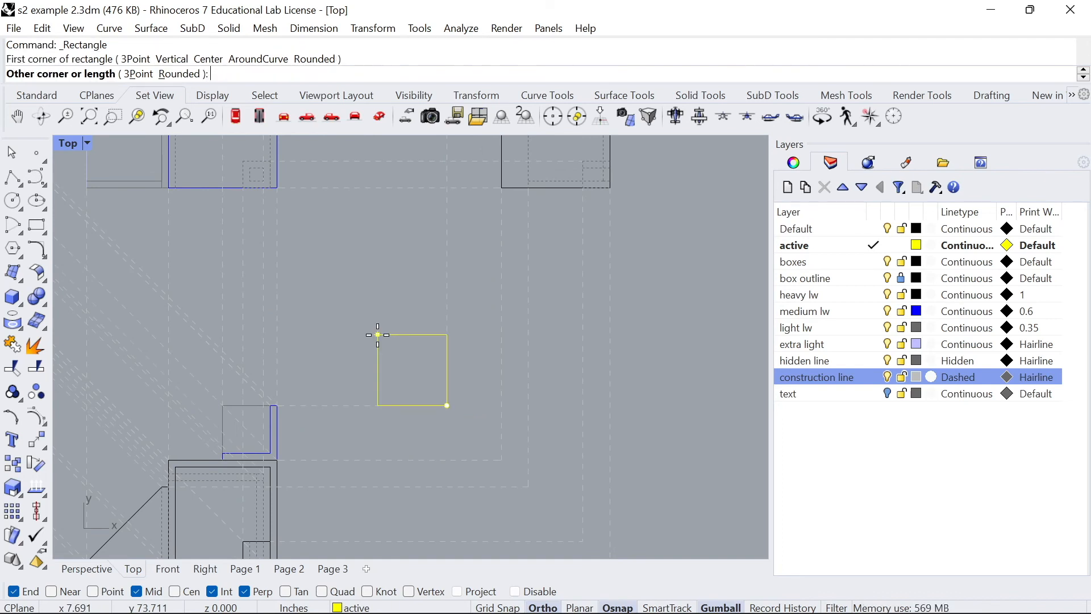
type("2\"")
key("Return")
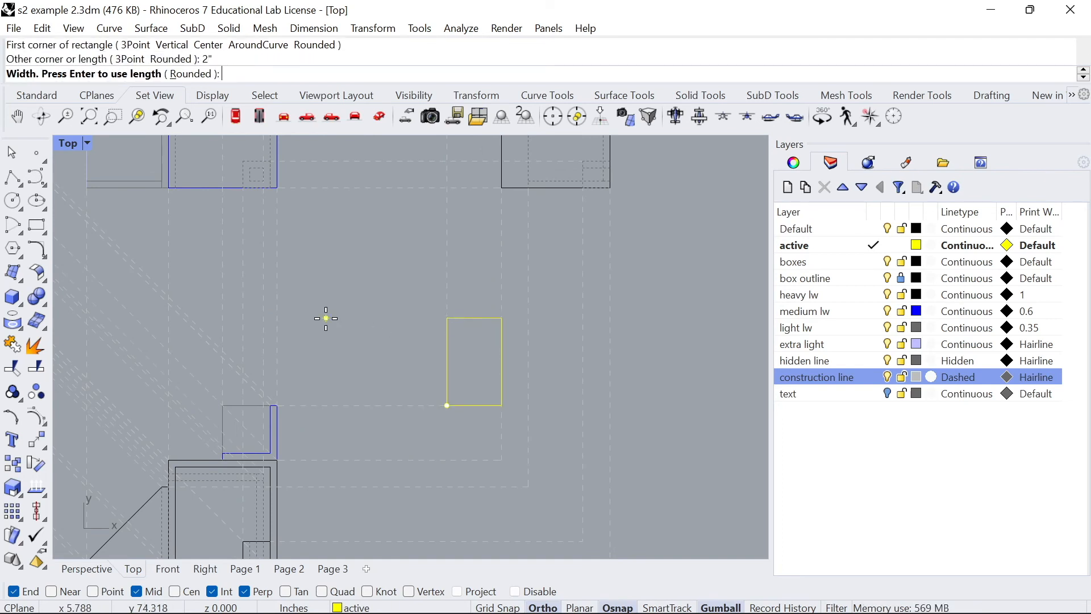
key("Return")
Step: Move the square by its lower-right corner onto the innermost line corner so it sits inside the bend
left_click(477, 352)
type("M")
key("Return")
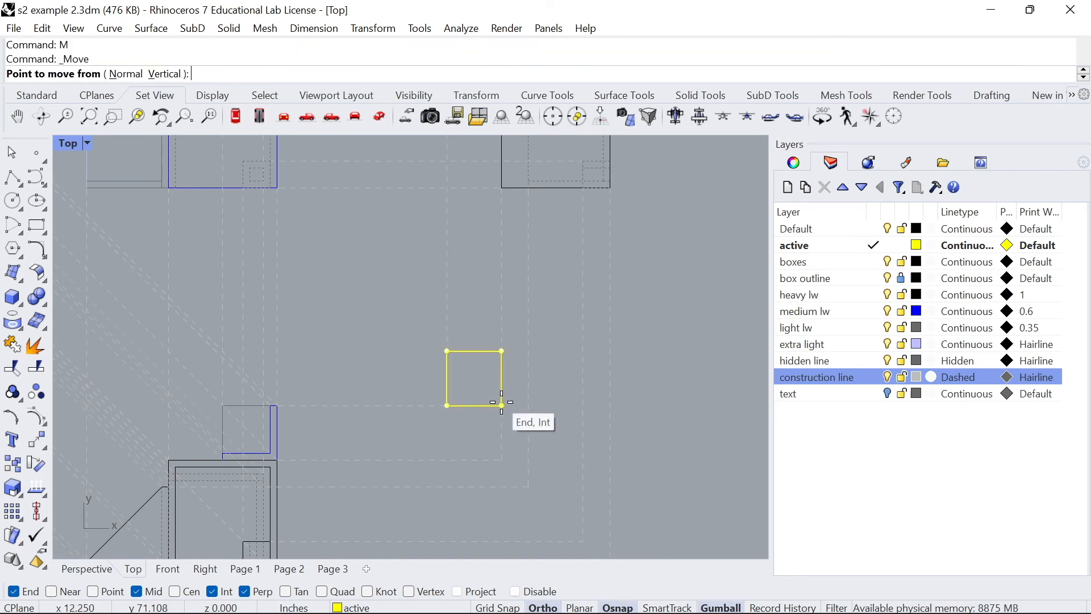
left_click(501, 405)
left_click(448, 405)
Step: Draw a circle with a 2-inch radius centered on the square's upper-left corner, and delete the square
left_click(13, 200)
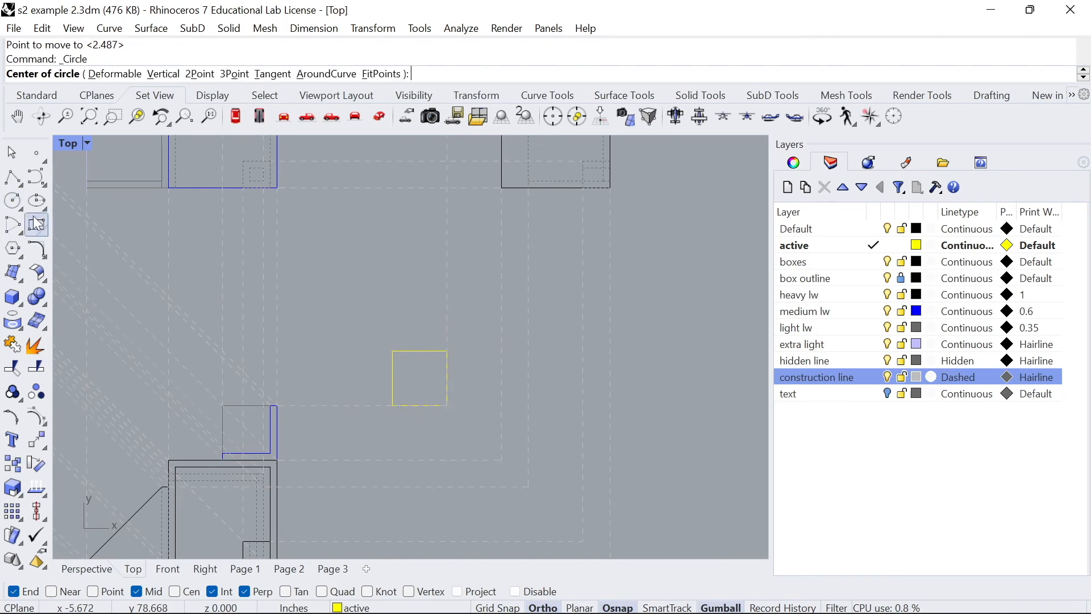
left_click(393, 351)
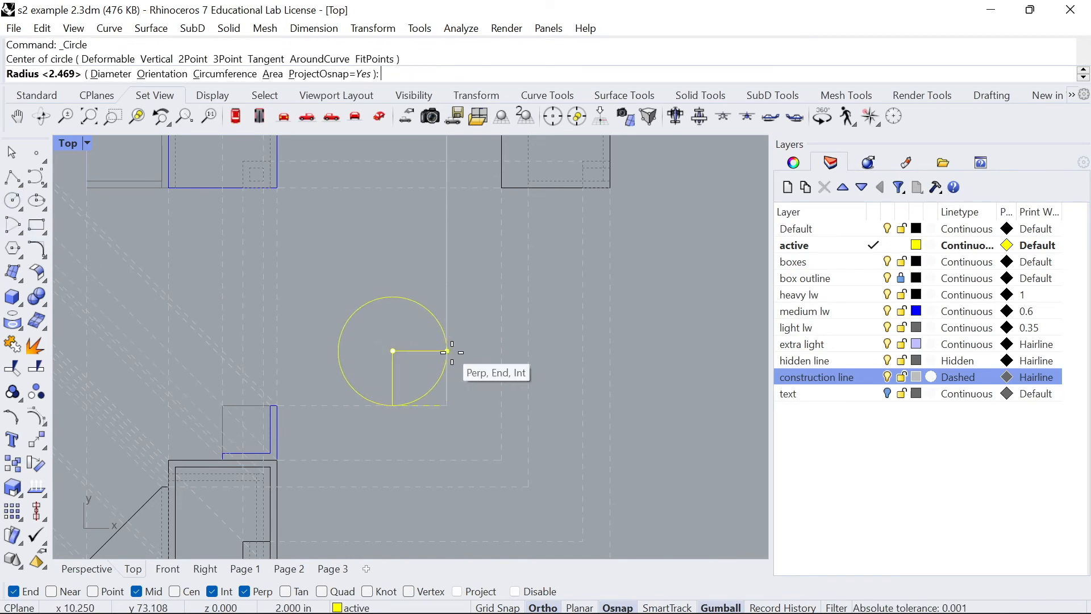
left_click(447, 350)
left_click(412, 351)
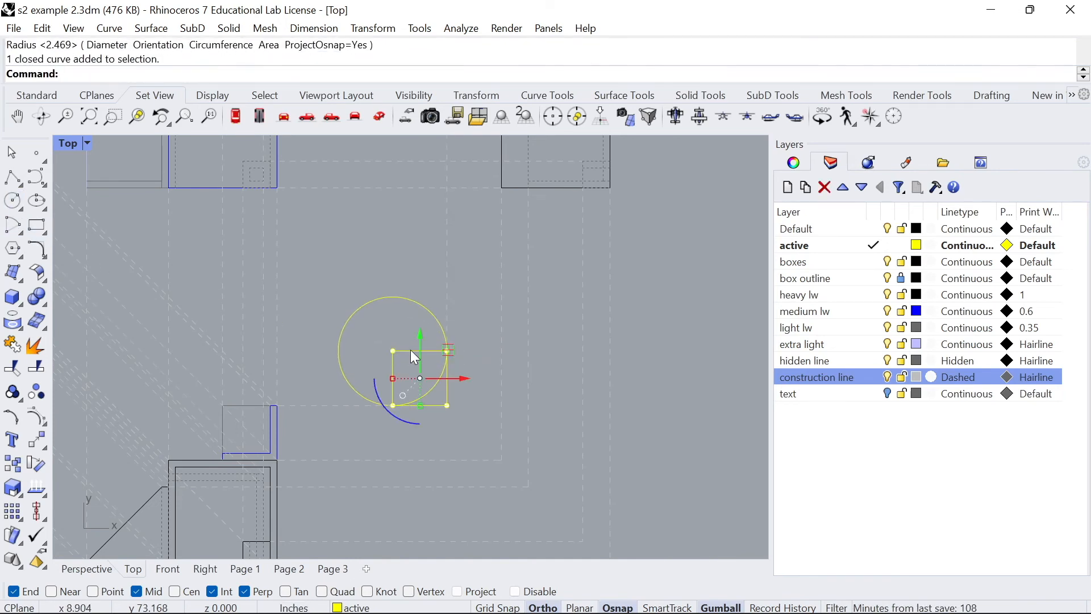
key("Delete")
Step: Trim the circle and the innermost projection lines against each other to leave a rounded corner
scroll(419, 357, "down", 1)
scroll(416, 365, "up", 2)
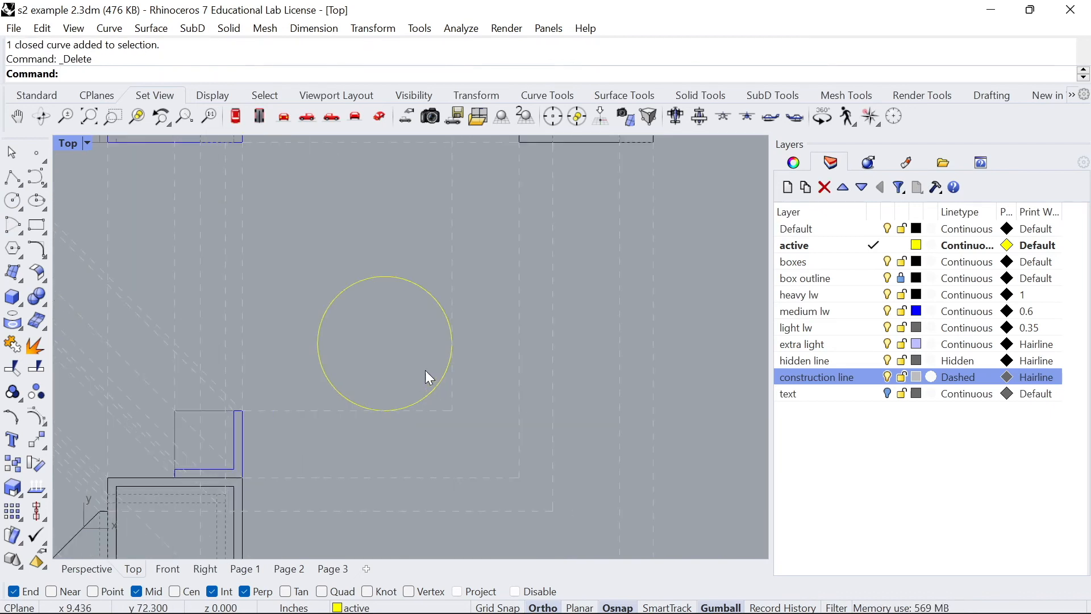
left_click(440, 376)
type("tr")
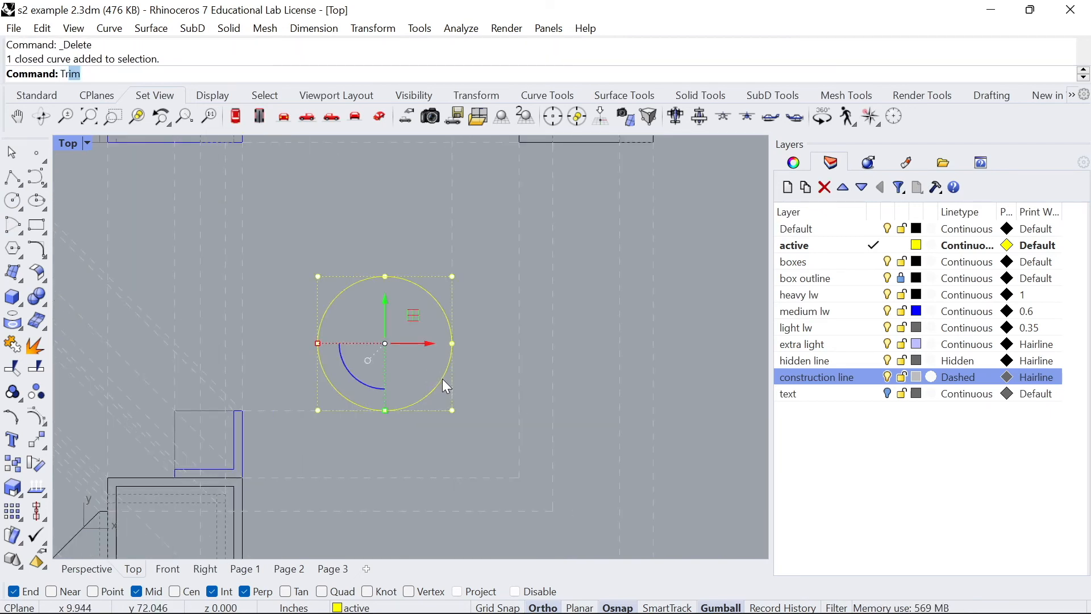
key("Return")
left_click(435, 301)
type("tr")
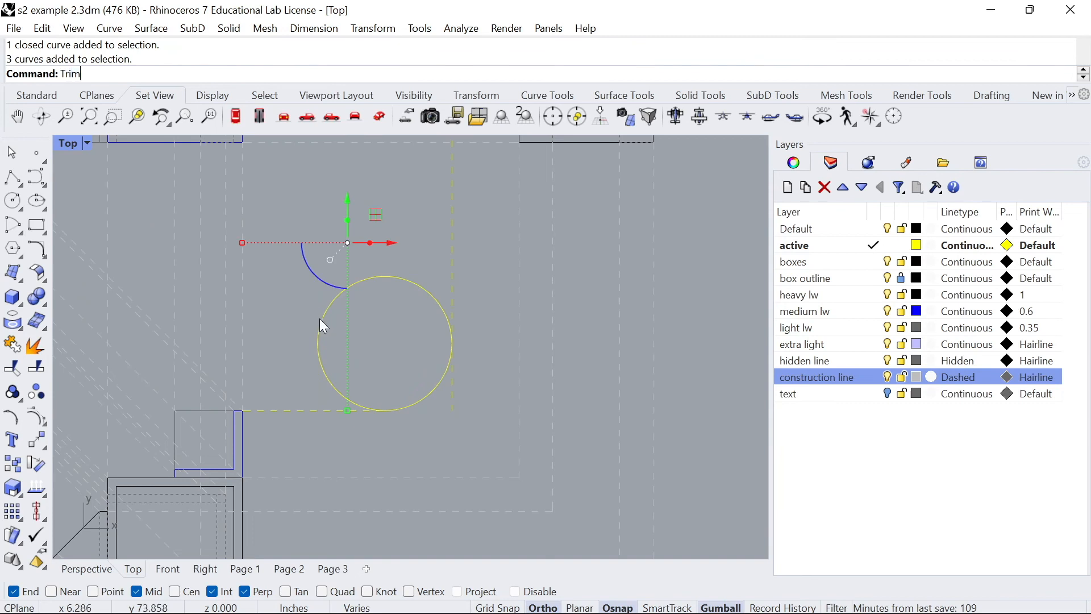
key("Return")
left_click(321, 358)
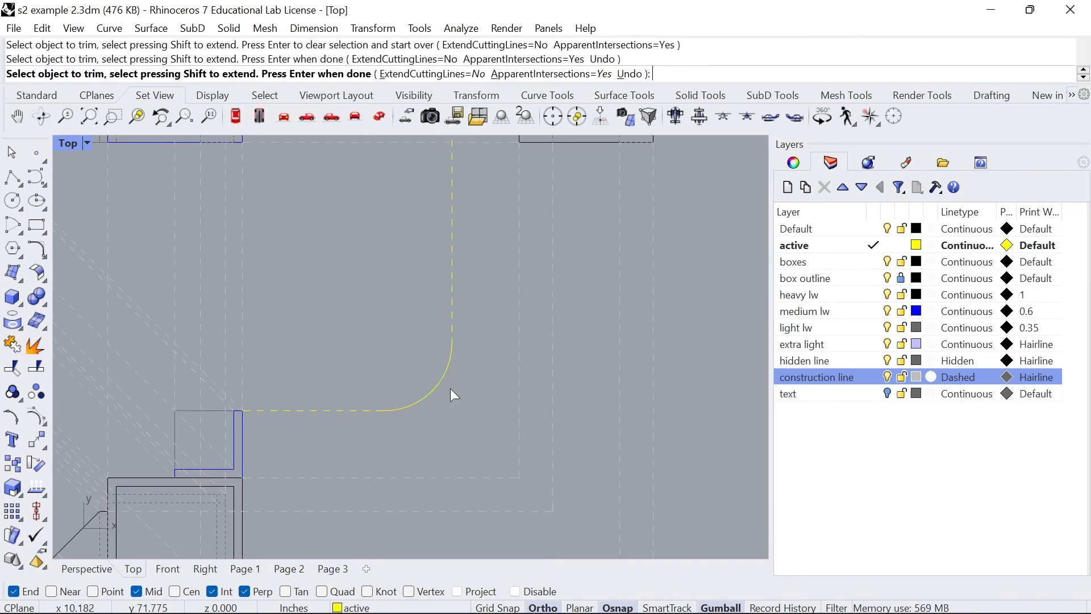
key("Return")
Step: Move the rounded corner arc to the "construction line" layer
scroll(450, 387, "down", 5)
scroll(447, 360, "up", 3)
left_click(445, 371)
right_click(795, 376)
left_click(831, 537)
left_click(468, 375)
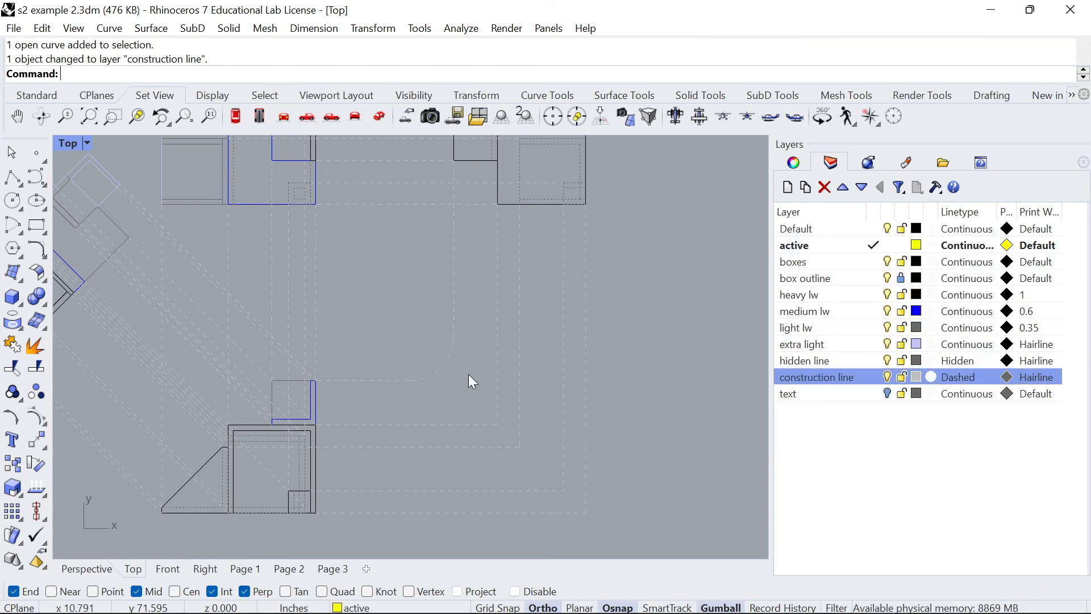
Step: Measure the horizontal distance from the arc's upper end to the next vertical projection line
scroll(484, 405, "up", 6)
scroll(509, 371, "down", 3)
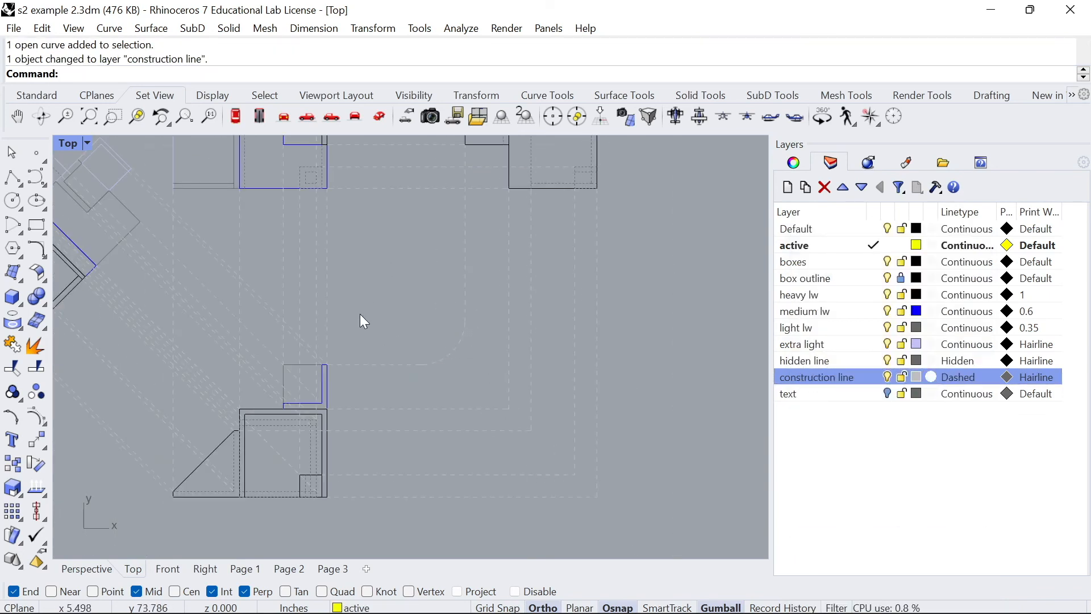
right_click_drag(452, 314, 455, 339)
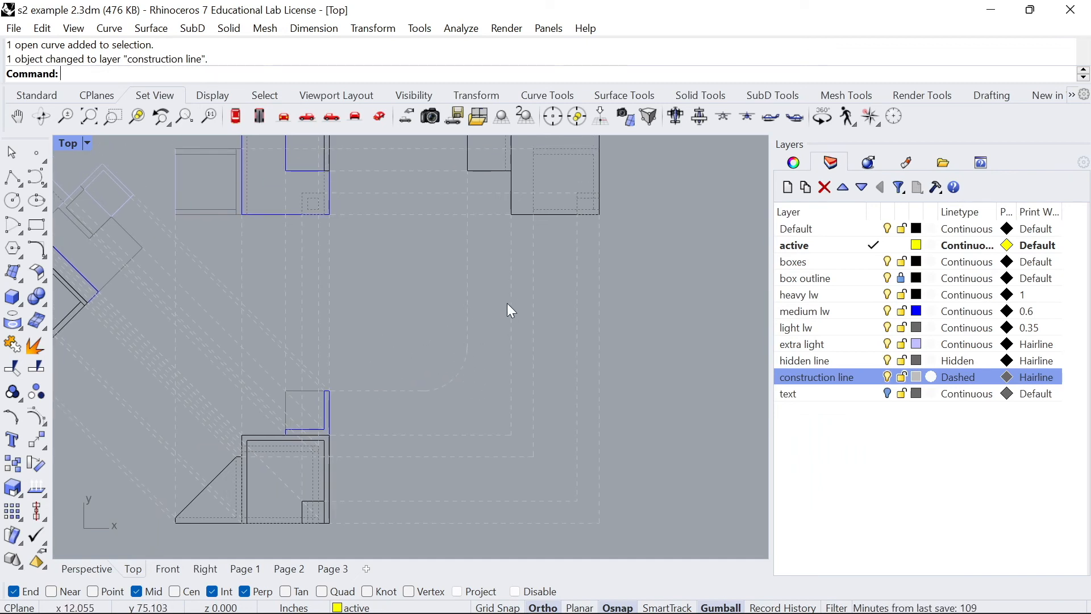
type("istance")
key("Return")
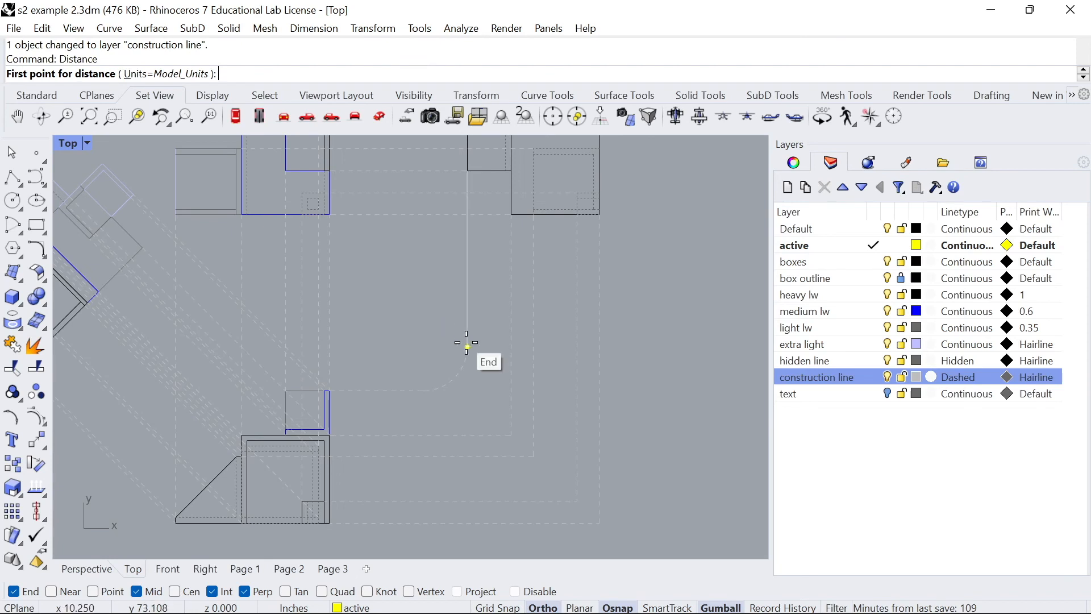
left_click(457, 333)
left_click(504, 342)
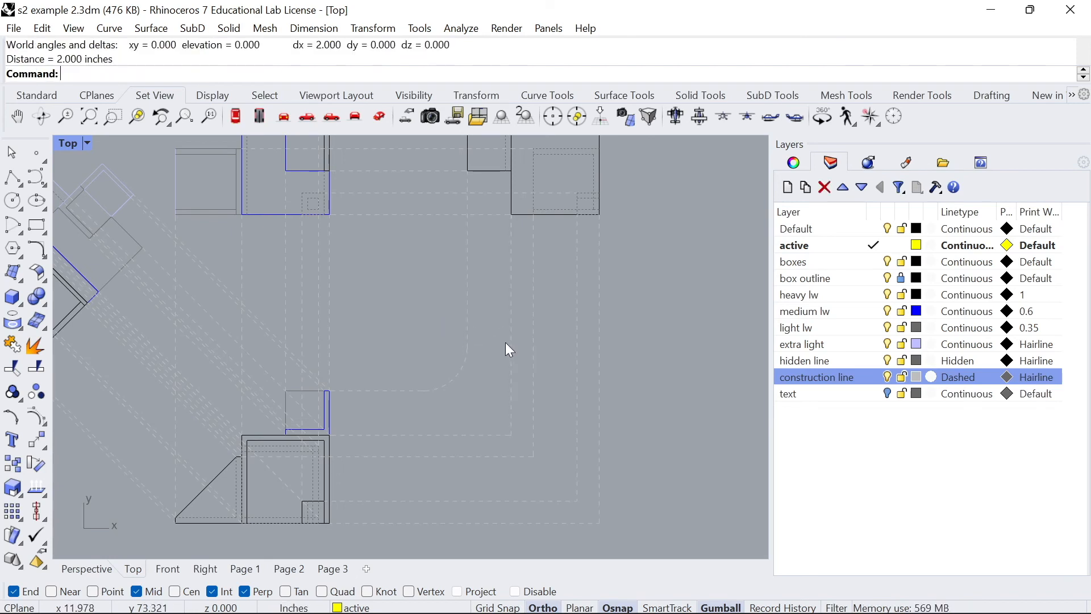
Step: Measure the horizontal distance from the second projection line pair's corner to the third vertical line
key("Return")
left_click(511, 343)
key("Escape")
key("Return")
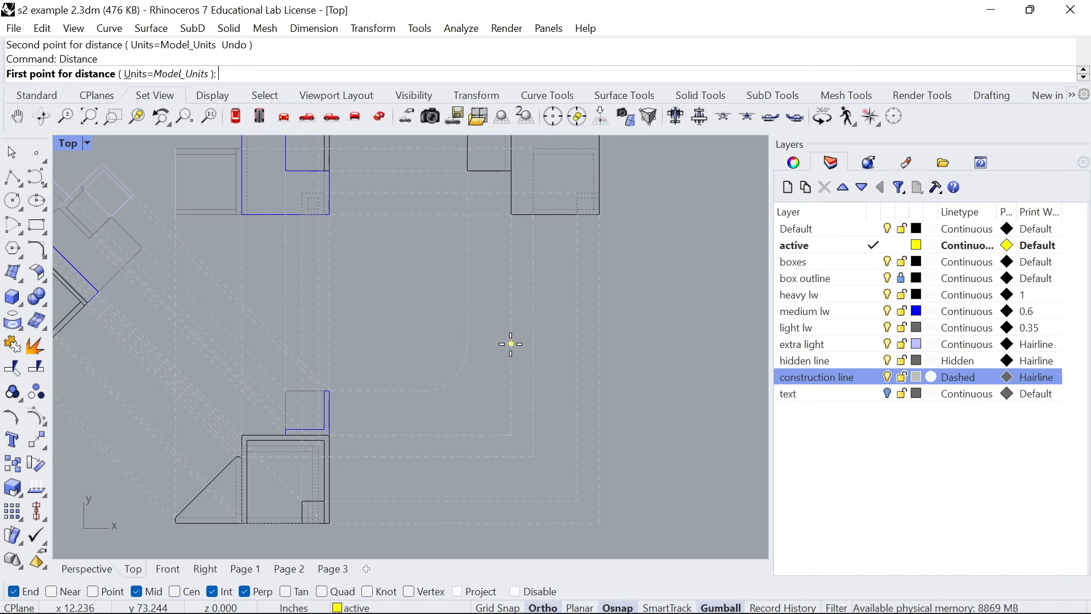
left_click(510, 435)
left_click(532, 436)
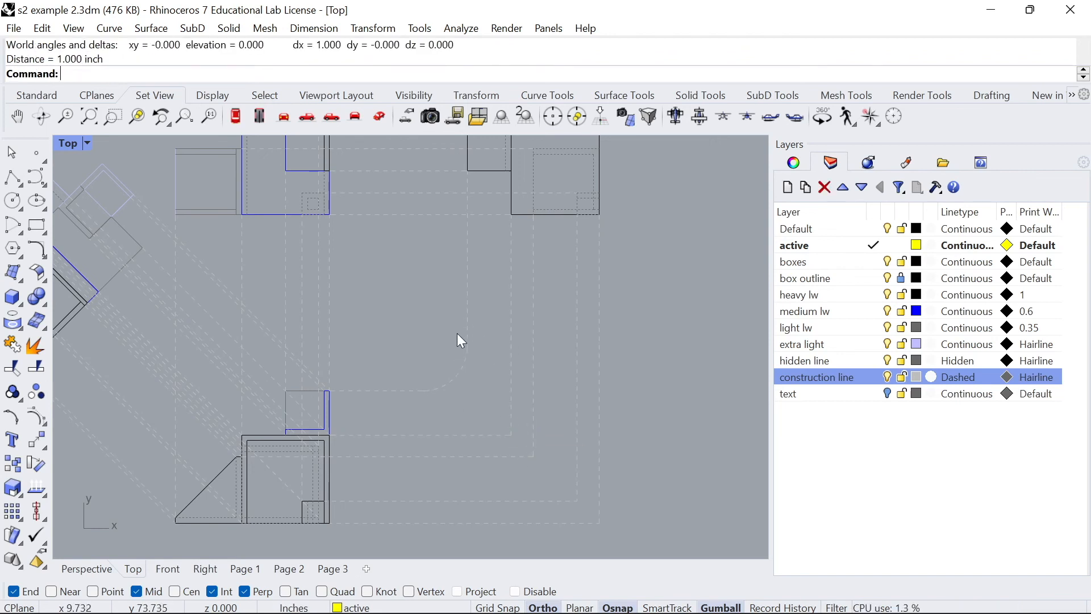
Step: Offset the innermost corner arc 2 inches outward onto the second projection line pair
left_click(450, 386)
type("Offset")
key("Return")
key("Return")
left_click(490, 410)
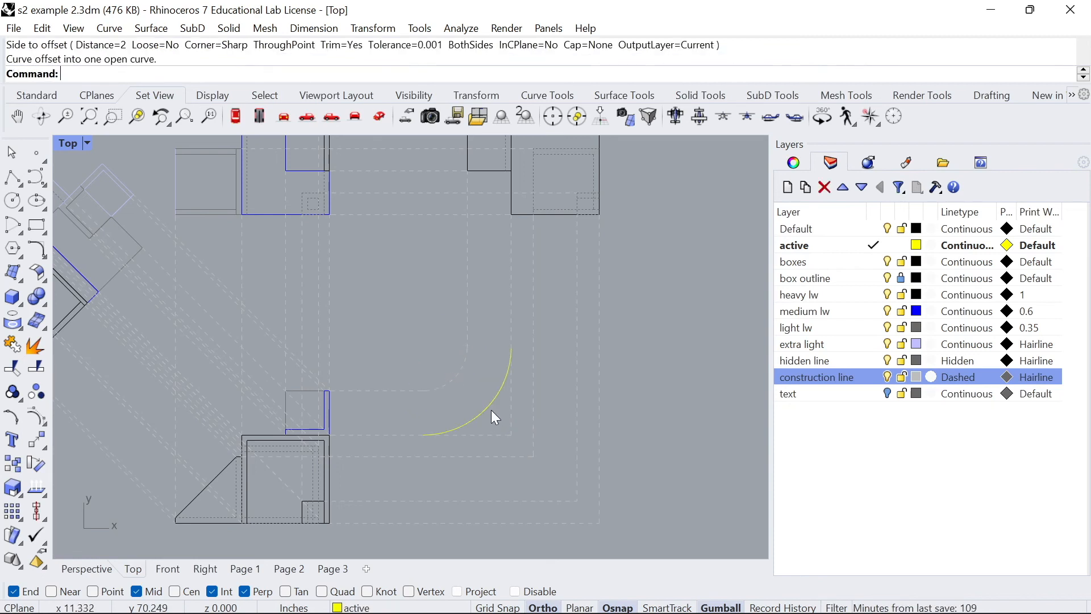
Step: Trim the second projection line pair's square corner back to the offset arc
left_click(491, 405)
type("Trim")
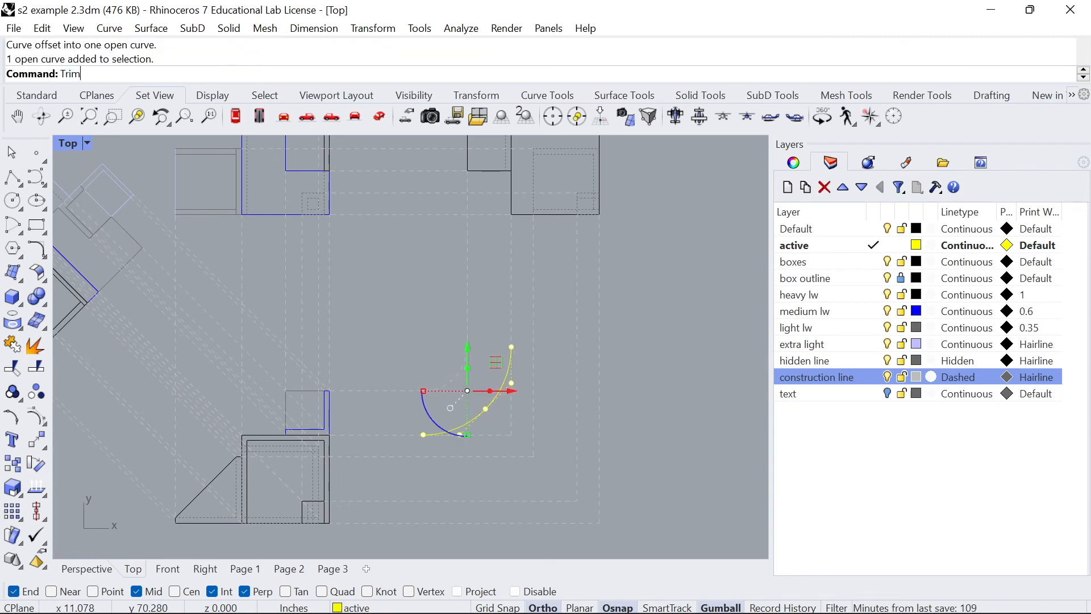
key("Return")
left_click(501, 435)
left_click(510, 425)
key("Return")
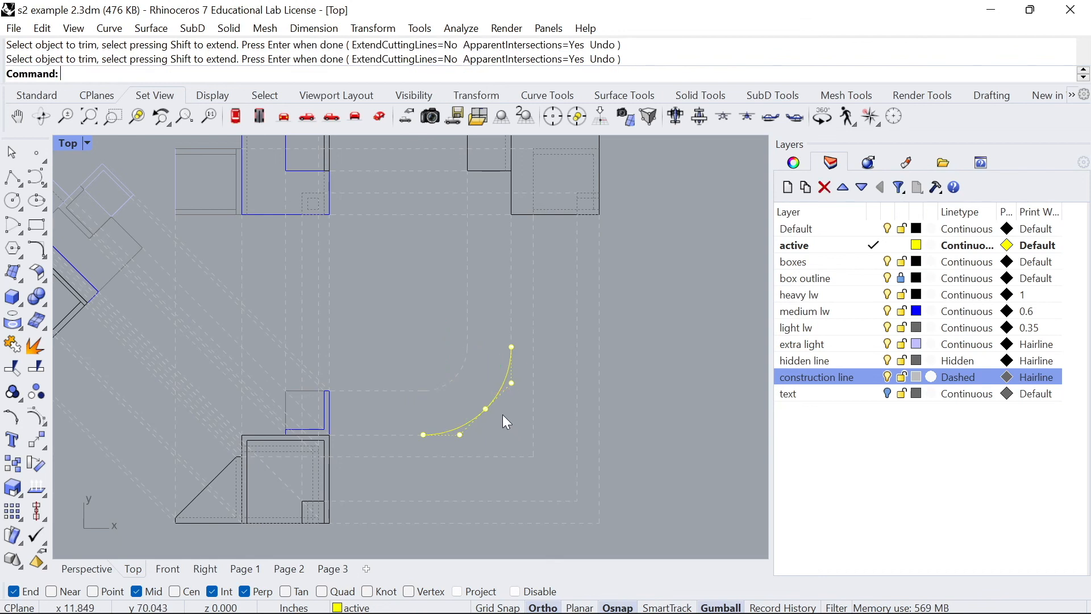
Step: Offset the second corner arc 1 inch inward
type("Offset")
key("Return")
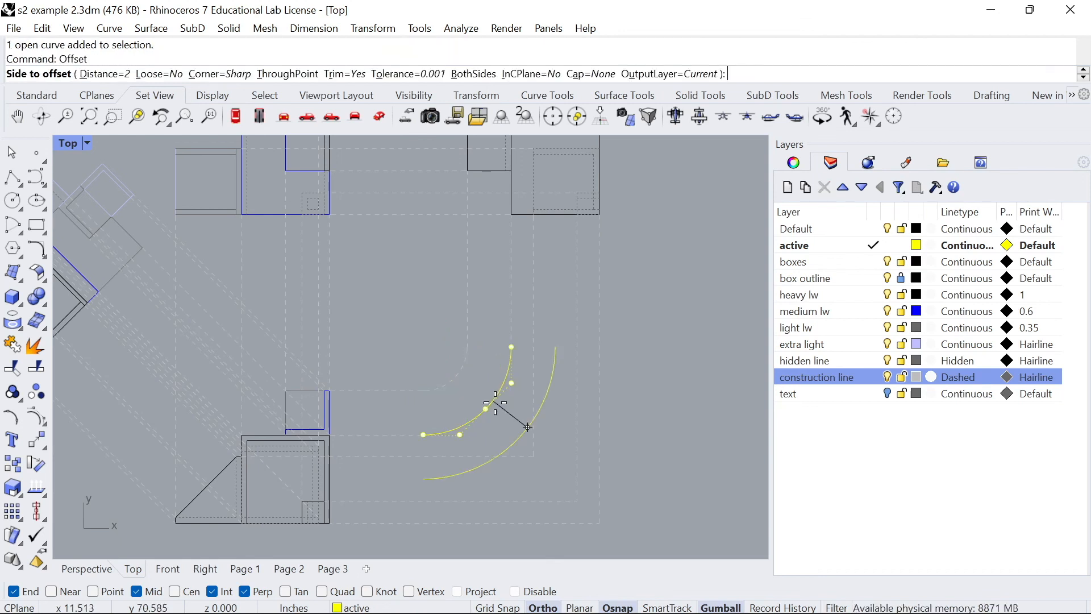
key("Return")
left_click(464, 395)
Step: Offset the outer yellow corner arc 1 inch outward to meet the third projection line pair
right_click_drag(464, 395, 422, 377)
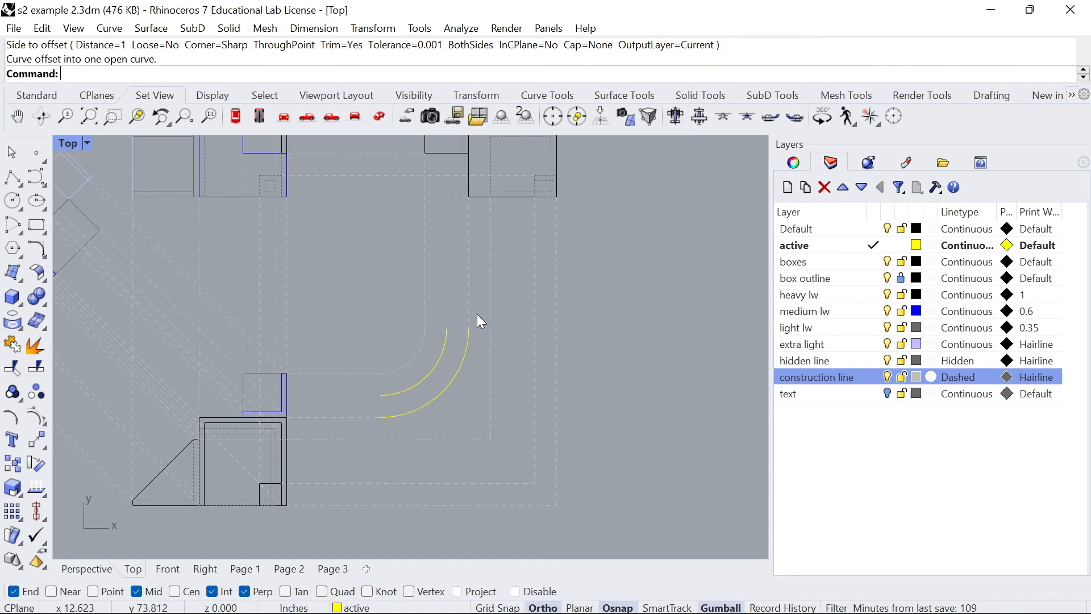
left_click(456, 376)
key("Return")
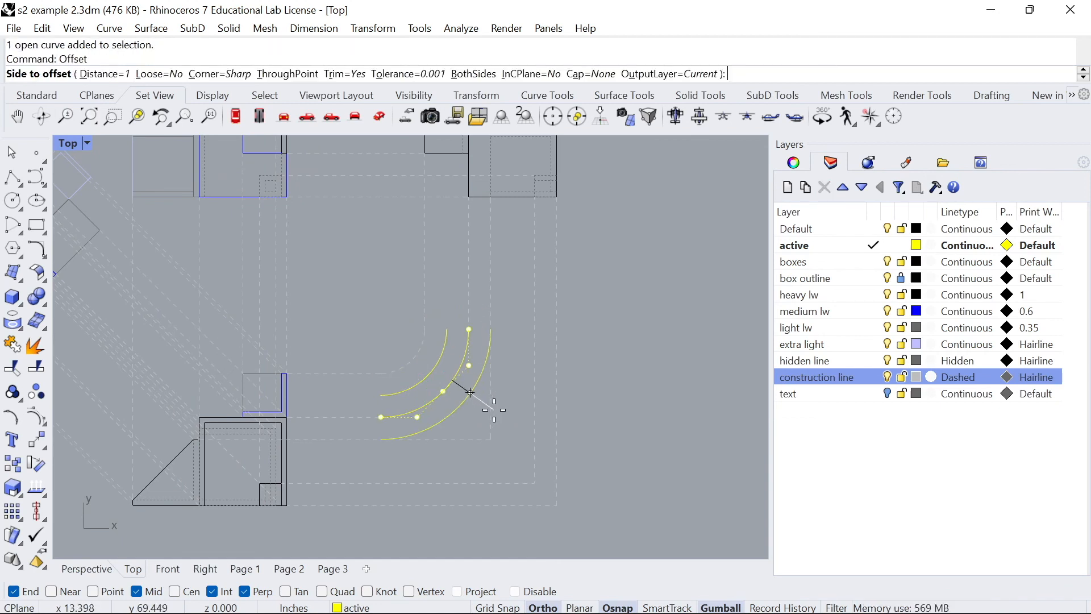
left_click(494, 409)
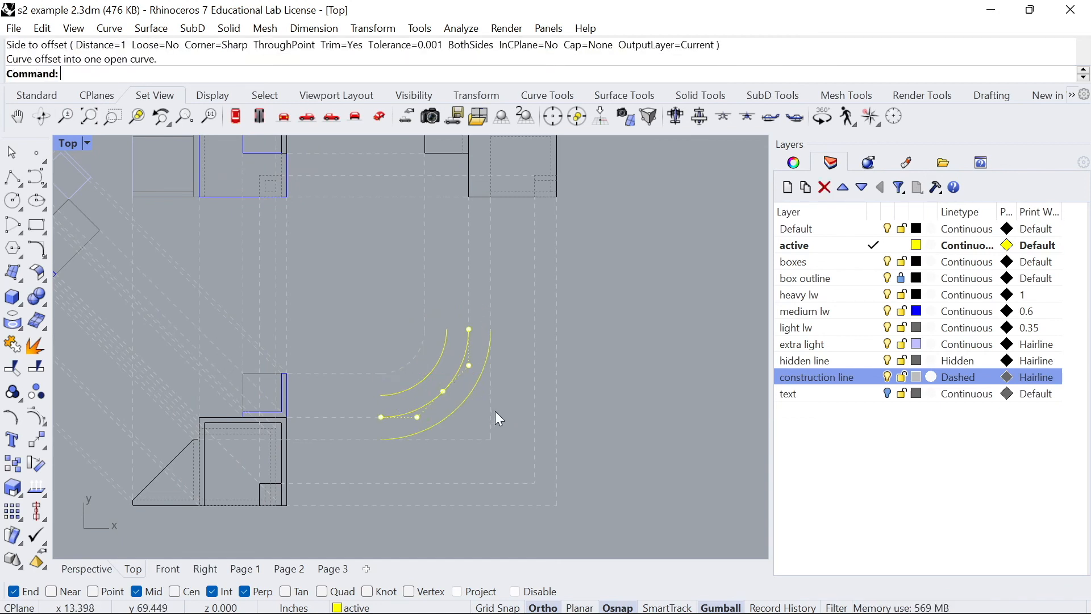
Step: Offset the third projection line pair's arc 2 inches outward onto the fourth line pair
left_click(469, 394)
key("Return")
type("2")
key("Return")
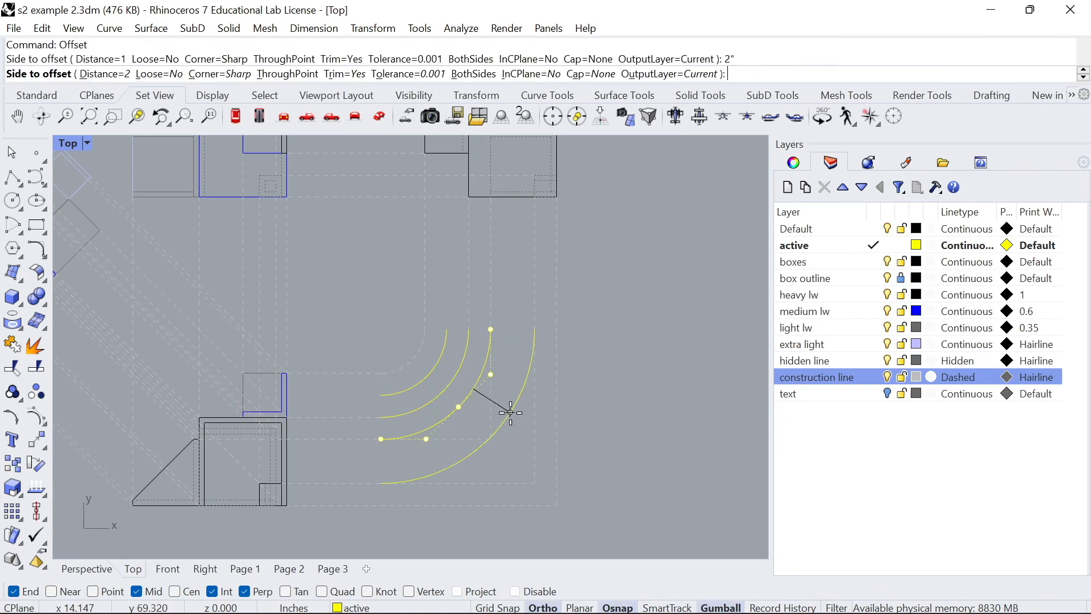
left_click(510, 412)
Step: Offset the fourth line pair's arc 1 inch outward onto the outermost projection line pair
left_click(513, 414)
key("Return")
type("1")
key("Return")
left_click(542, 415)
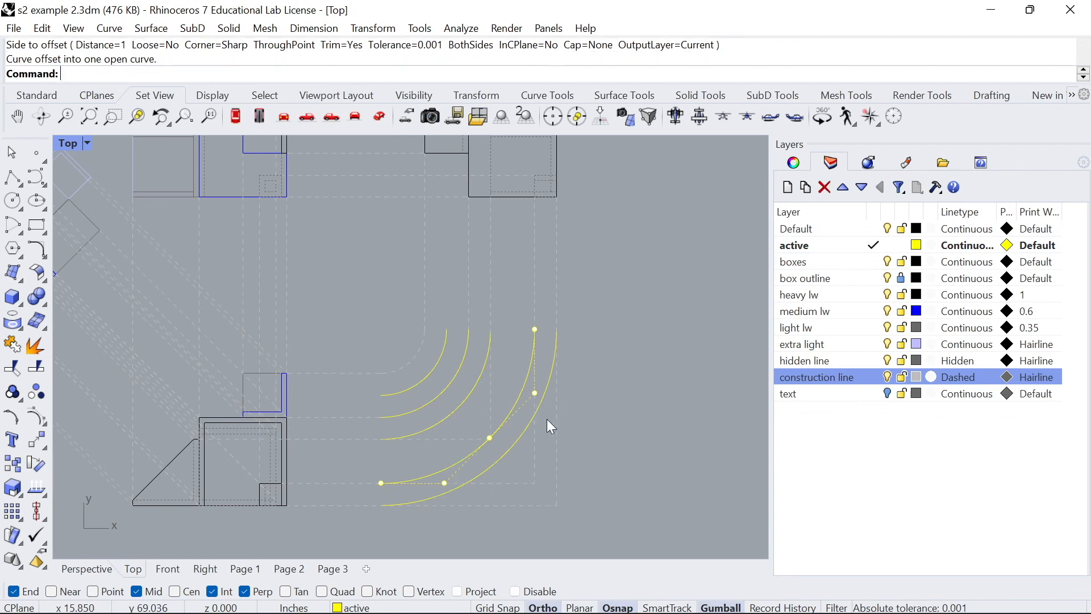
Step: Trim the square corners of the remaining outer projection line pairs back to their offset arcs
type("Trim")
key("Return")
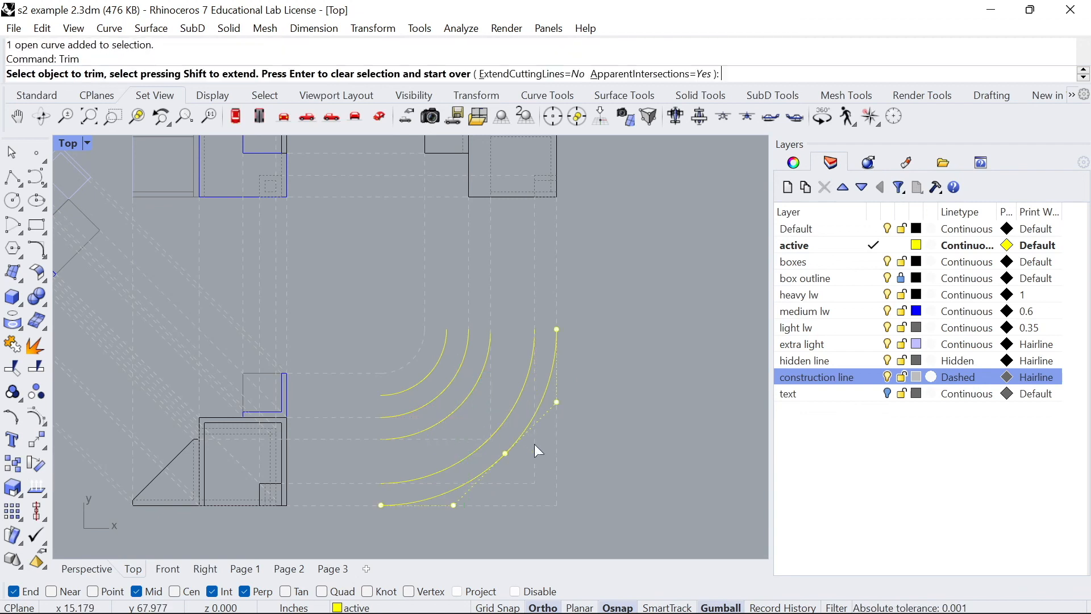
key("Return")
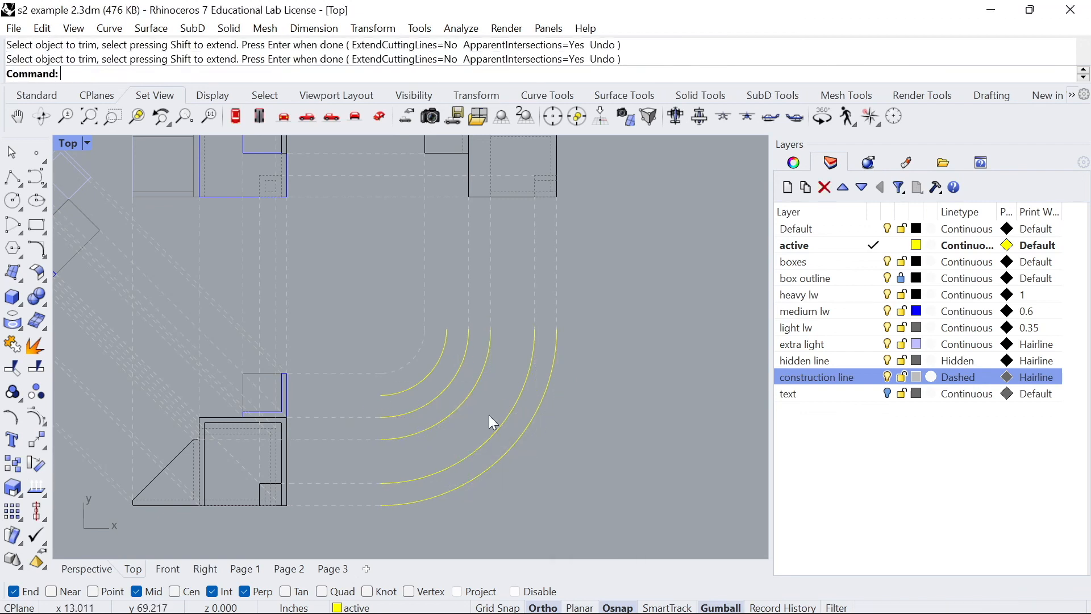
Step: Delete the surplus inner yellow arc and move the remaining yellow corner arcs to the construction line layer
scroll(532, 425, "down", 3)
left_click_drag(450, 381, 449, 381)
right_click(801, 377)
left_click(878, 537)
key("Escape")
scroll(558, 426, "down", 8)
scroll(546, 420, "up", 4)
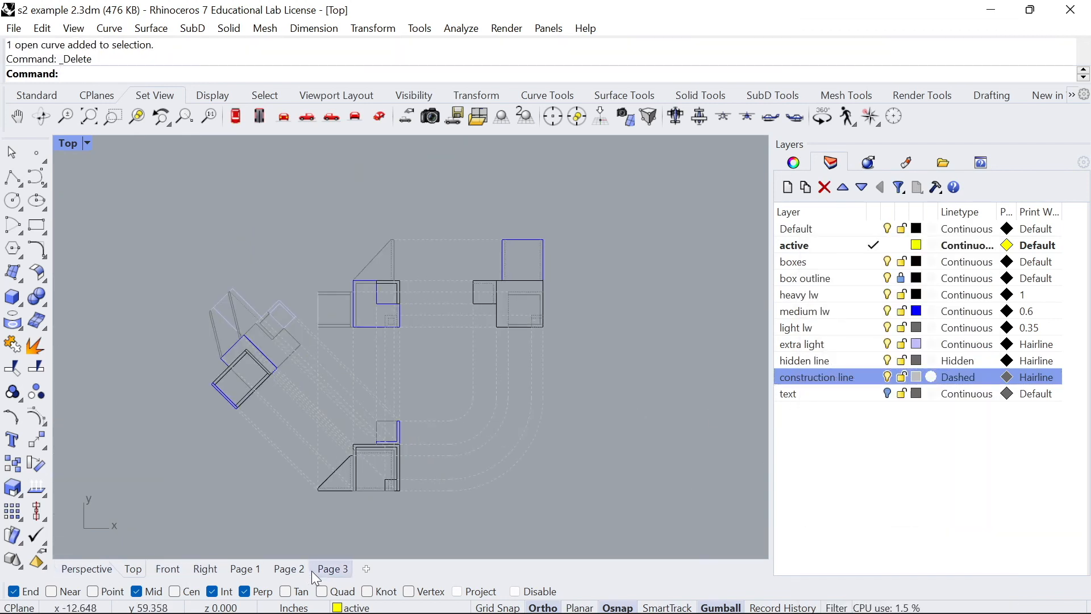
Step: Open the Page 3 layout and set the construction line layer's print color to Light Gray
left_click(317, 570)
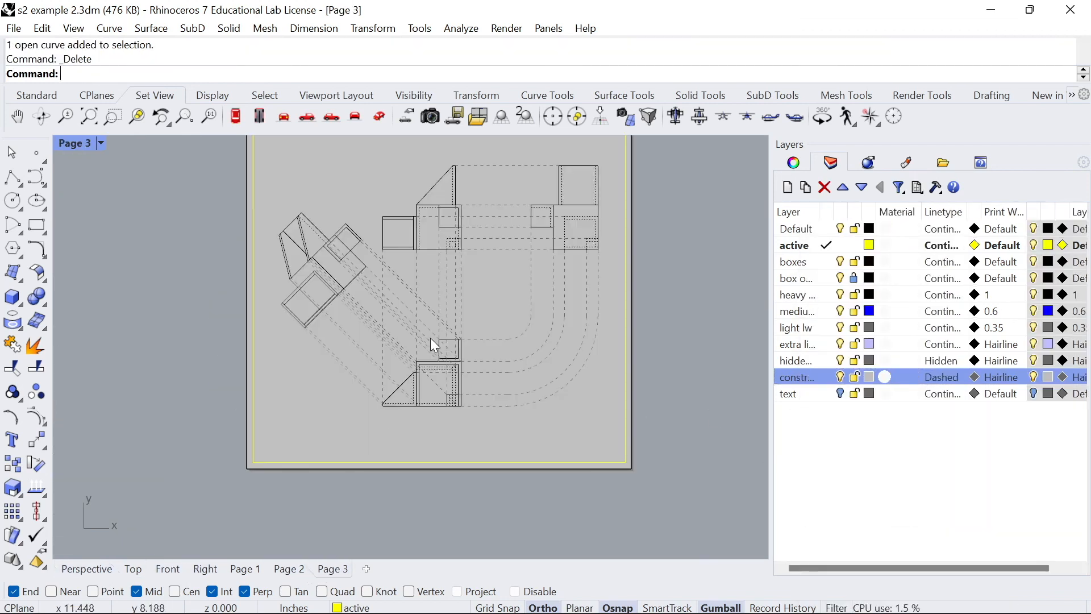
scroll(524, 382, "up", 5)
scroll(530, 400, "up", 8)
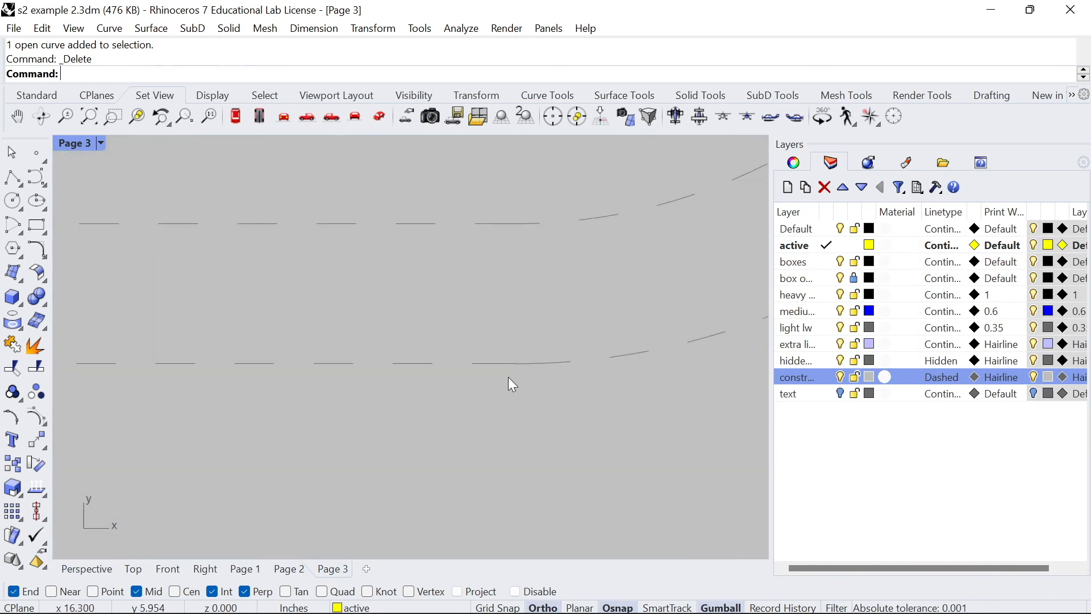
scroll(514, 378, "down", 8)
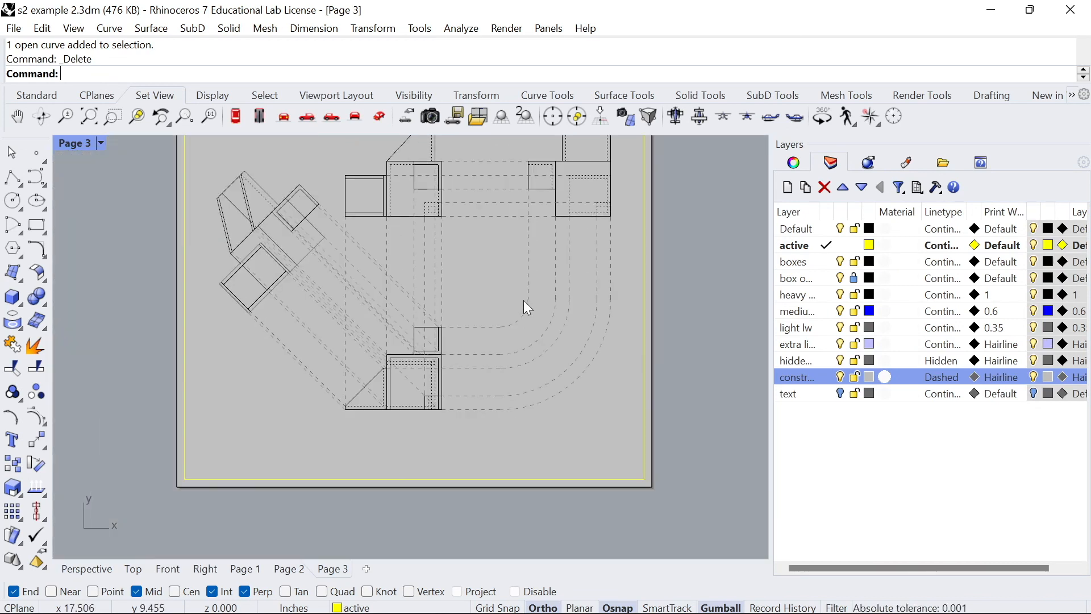
right_click_drag(709, 288, 711, 346)
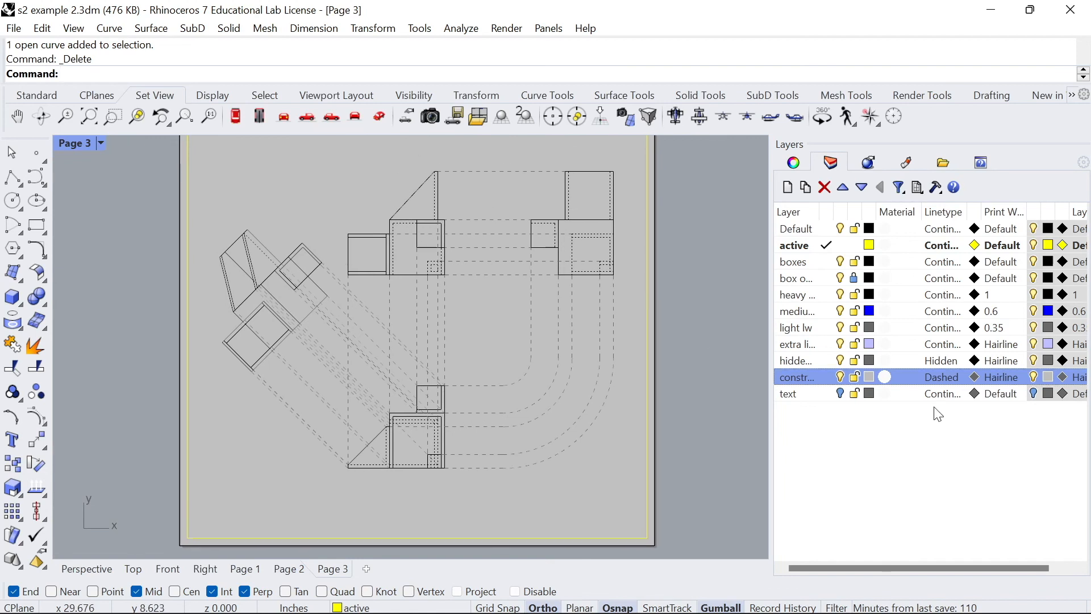
left_click(973, 377)
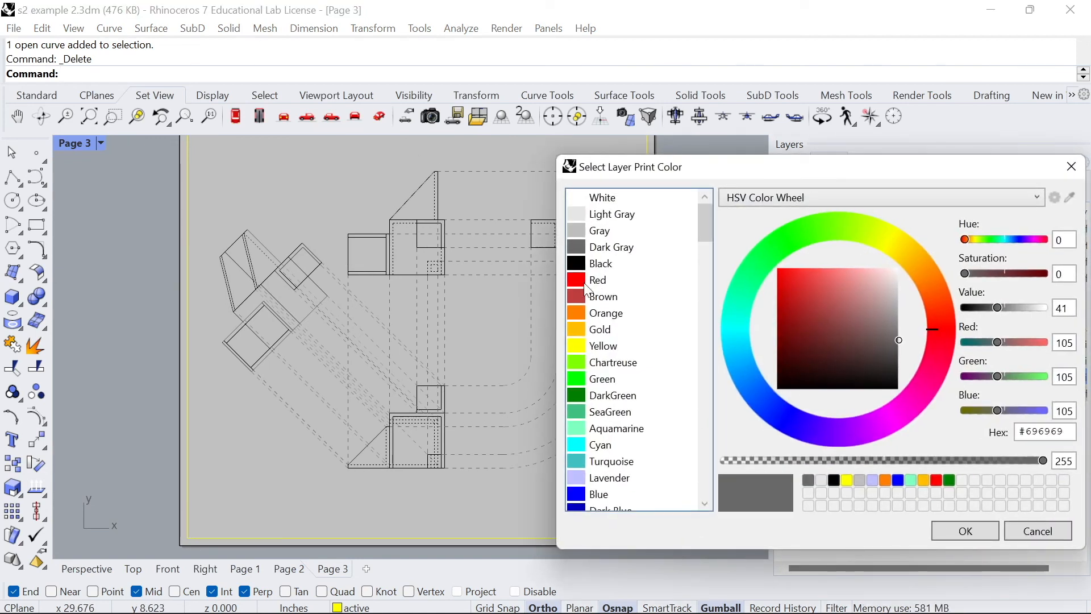
left_click(585, 216)
left_click(944, 532)
scroll(637, 438, "down", 2)
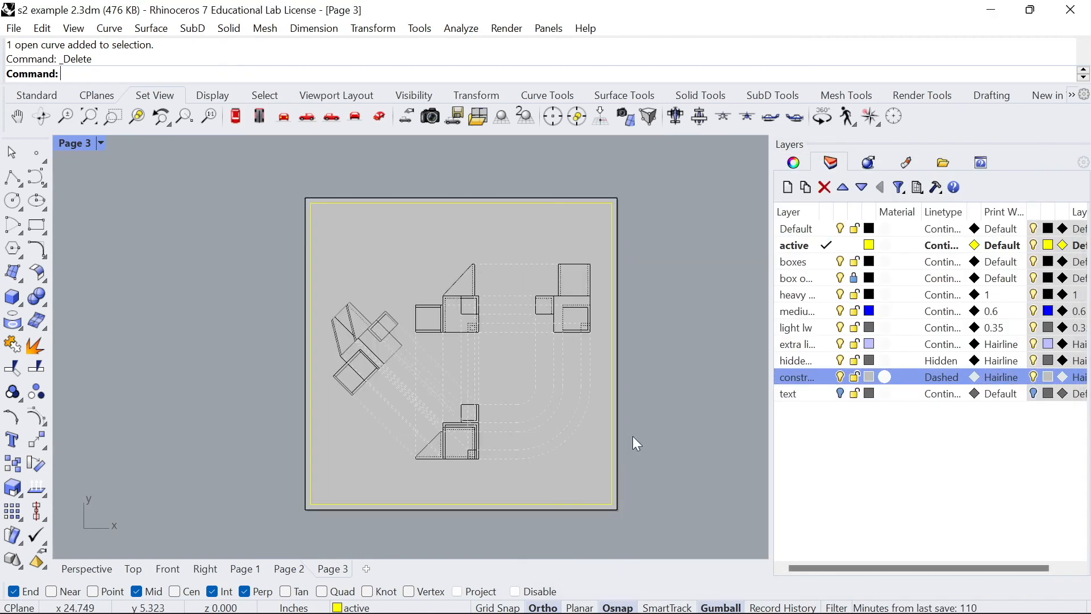